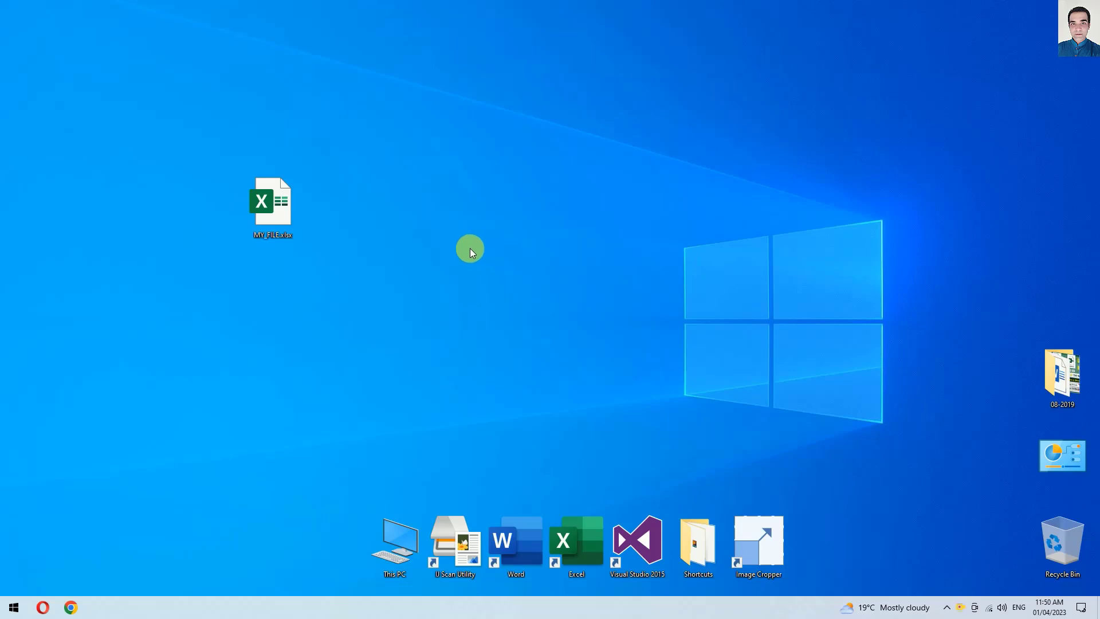
Move MY_FILE.xlsx to the desktop centre and check its 10.0 MB size in Properties.
drag(291, 217, 466, 192)
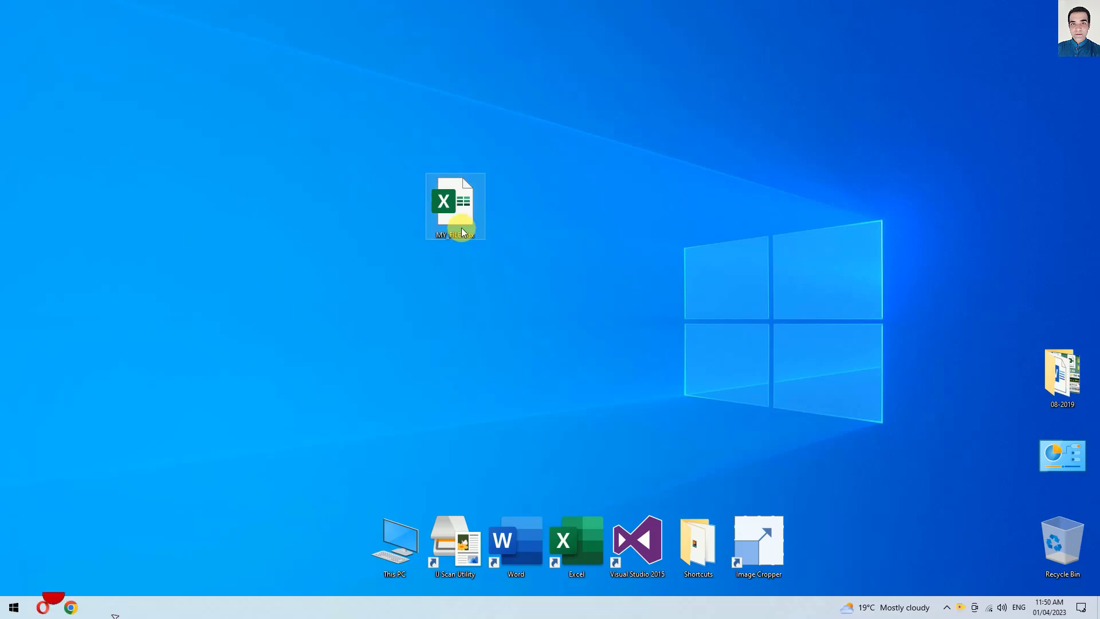
right_click(460, 203)
click(522, 459)
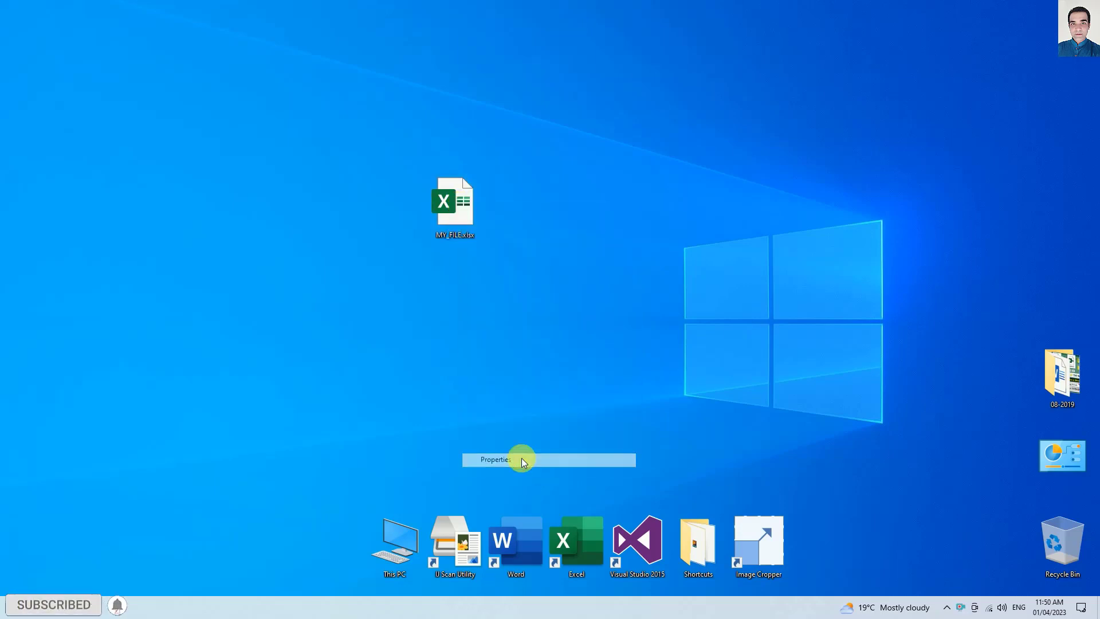
drag(559, 213, 574, 184)
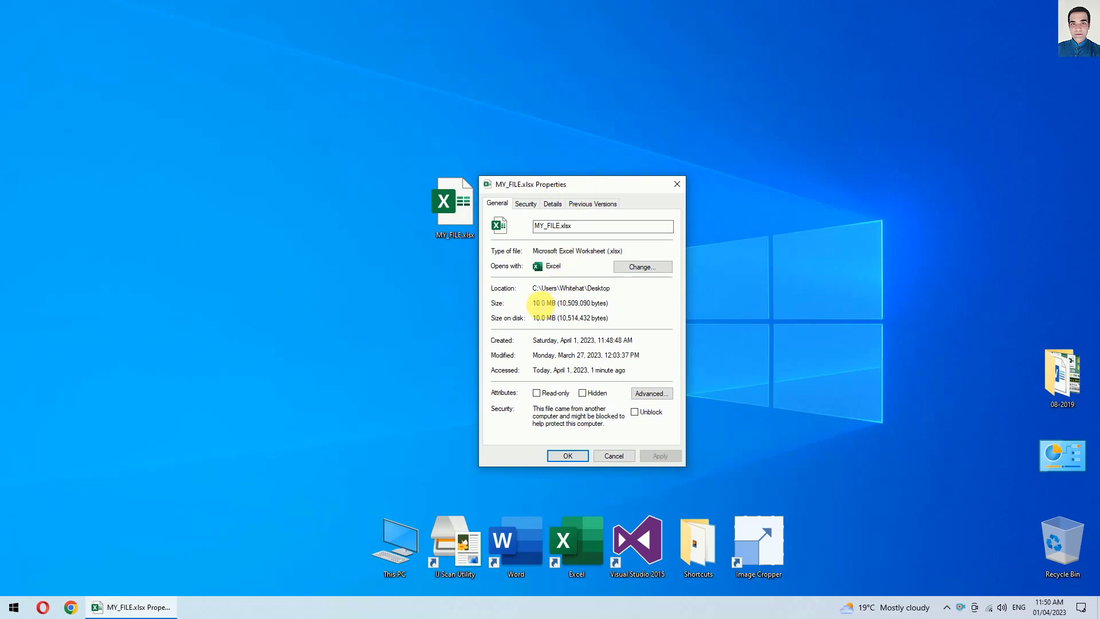
drag(536, 303, 615, 310)
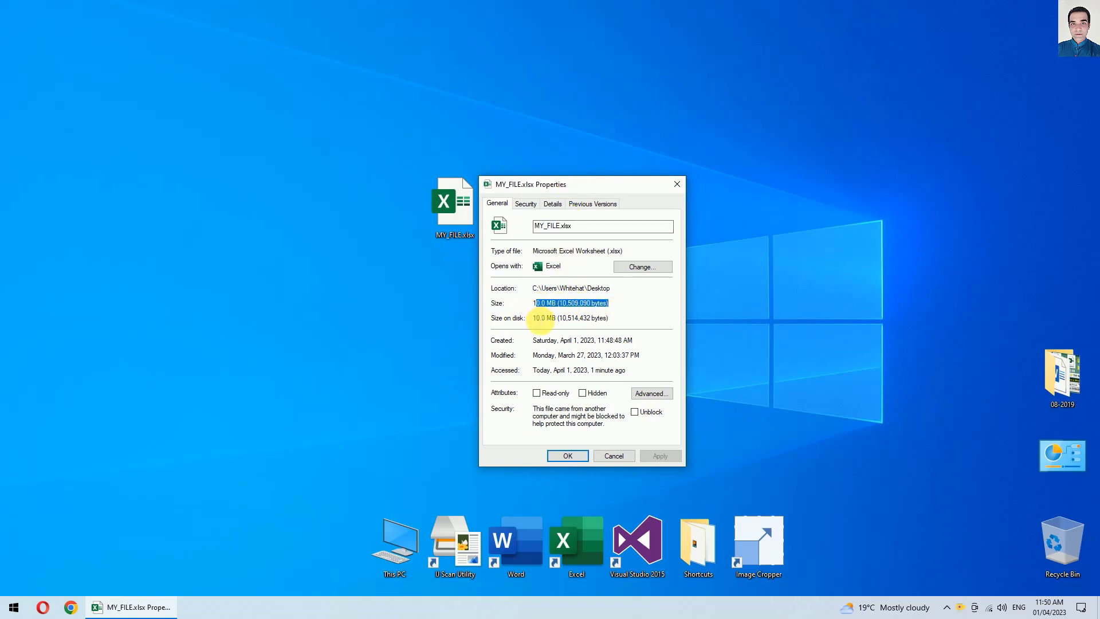
drag(535, 318, 621, 327)
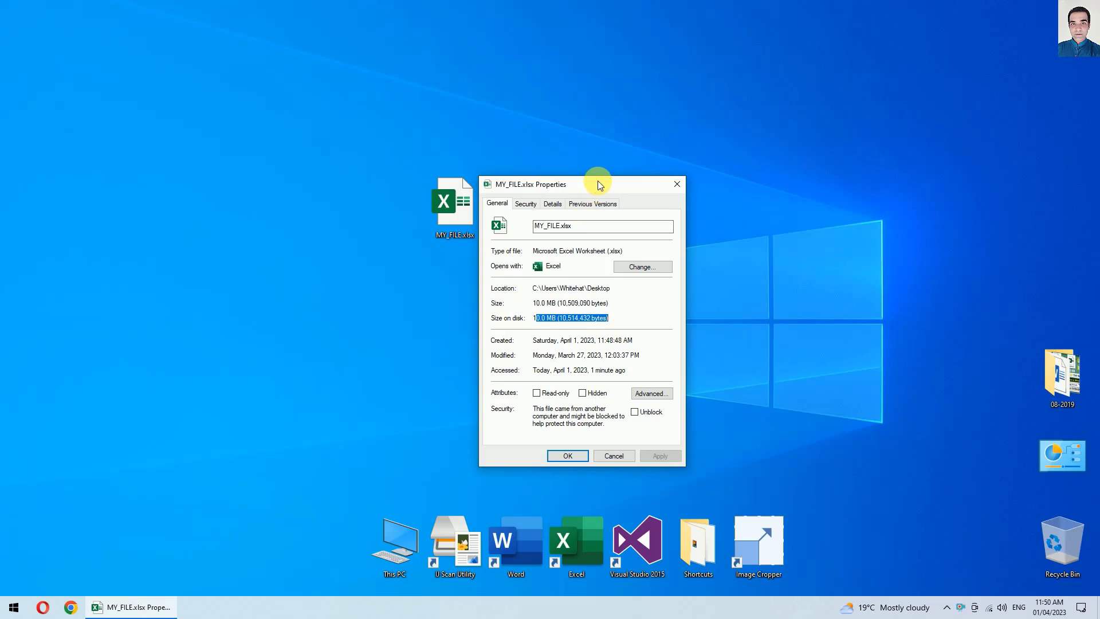
drag(597, 179, 573, 180)
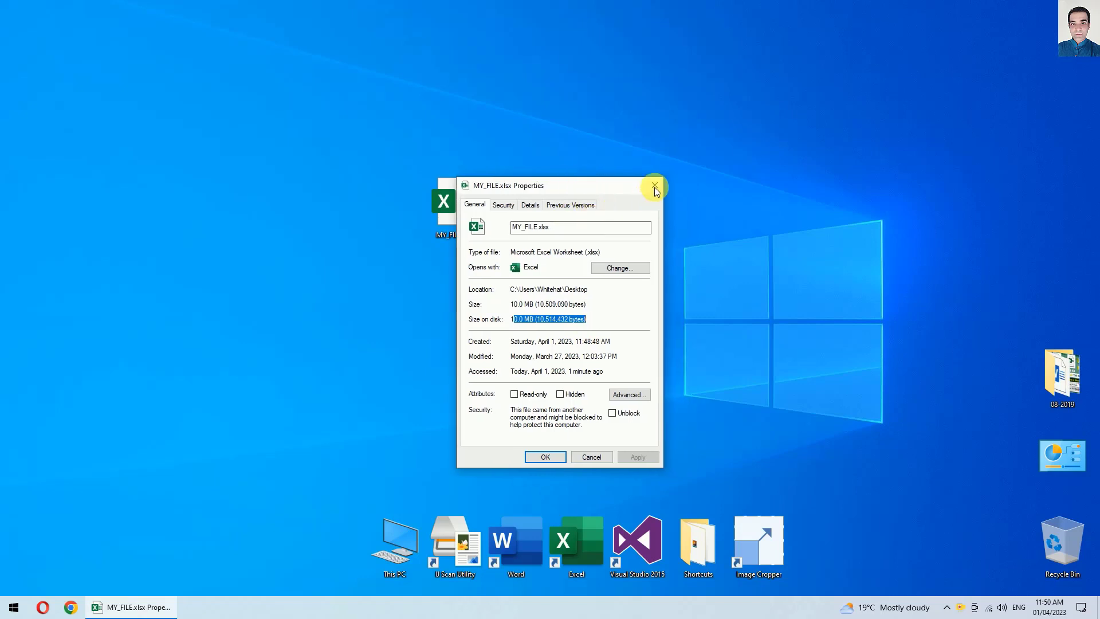
click(654, 185)
Move MY_FILE.xlsx to the right-hand column and create a desktop folder named EXCEL.
mouse_move(456, 200)
mouse_down()
mouse_move(762, 201)
mouse_move(1069, 266)
mouse_up()
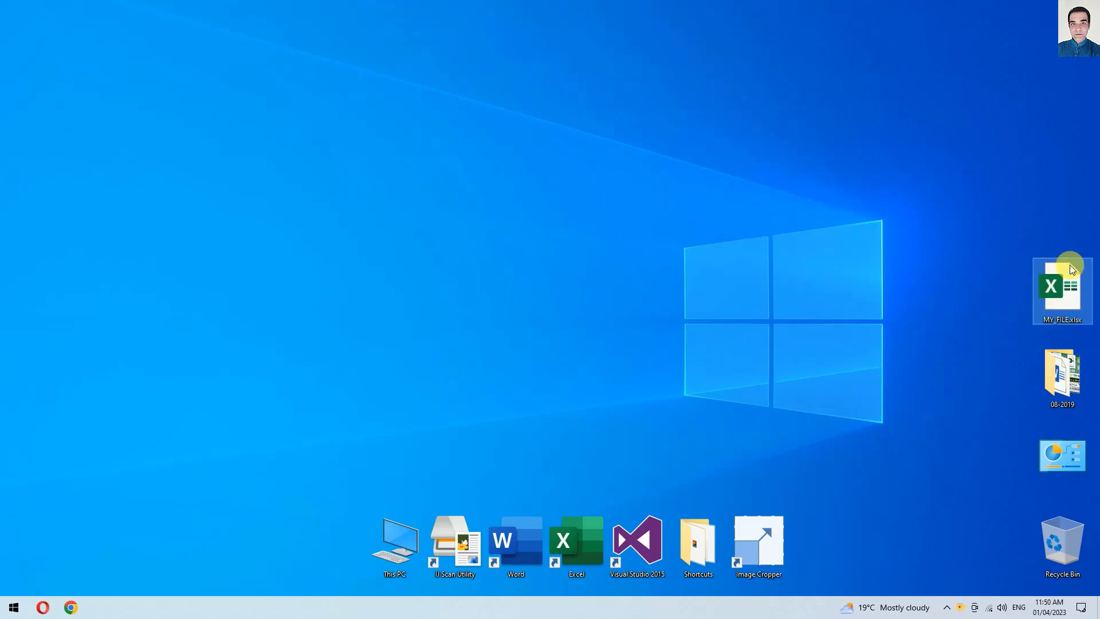
right_click(567, 177)
mouse_move(630, 298)
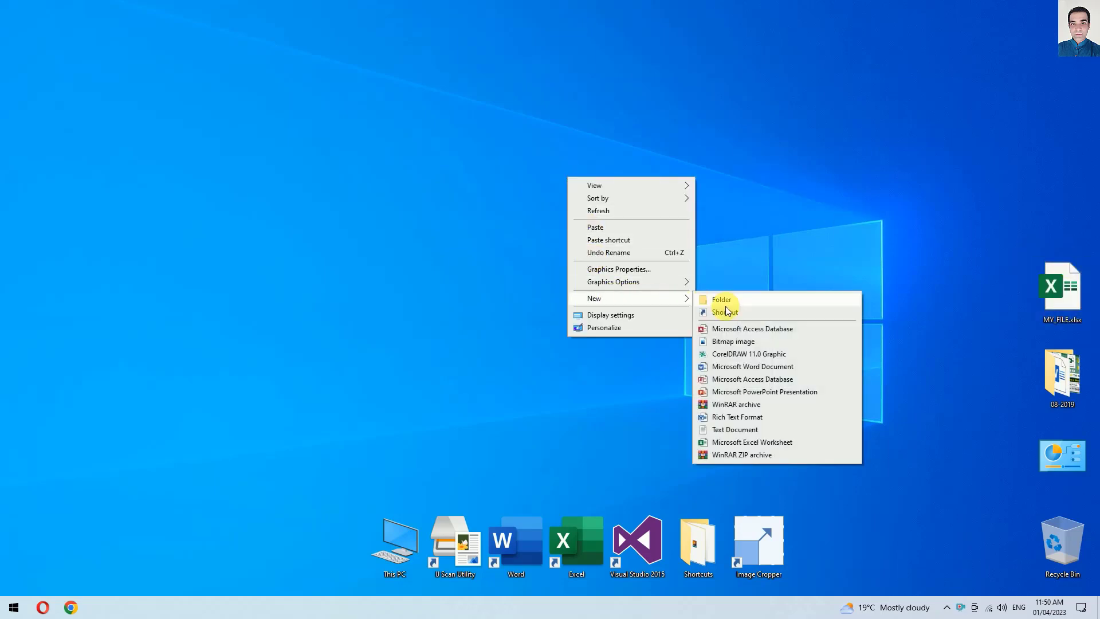
click(728, 300)
text(EXCEL)
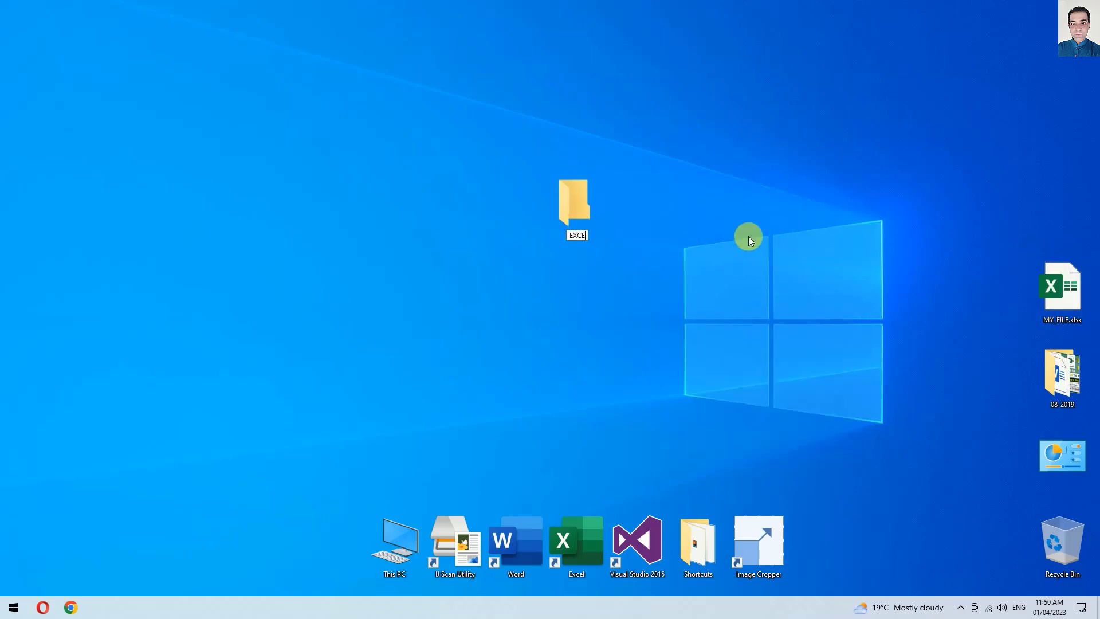
key(Return)
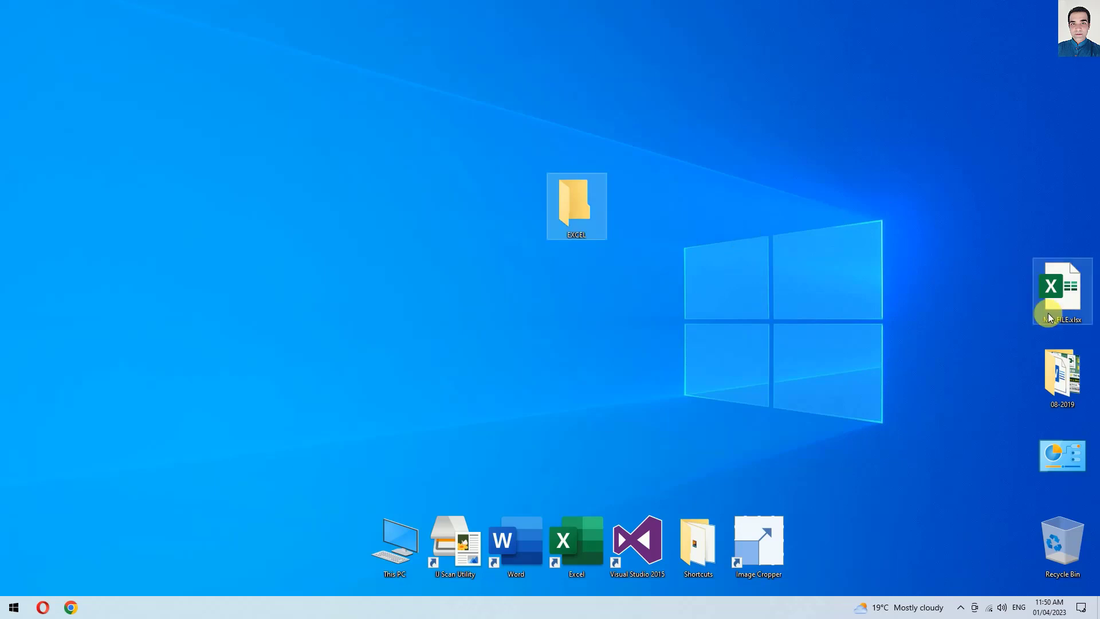
Copy MY_FILE.xlsx and open the EXCEL folder.
right_click(1063, 293)
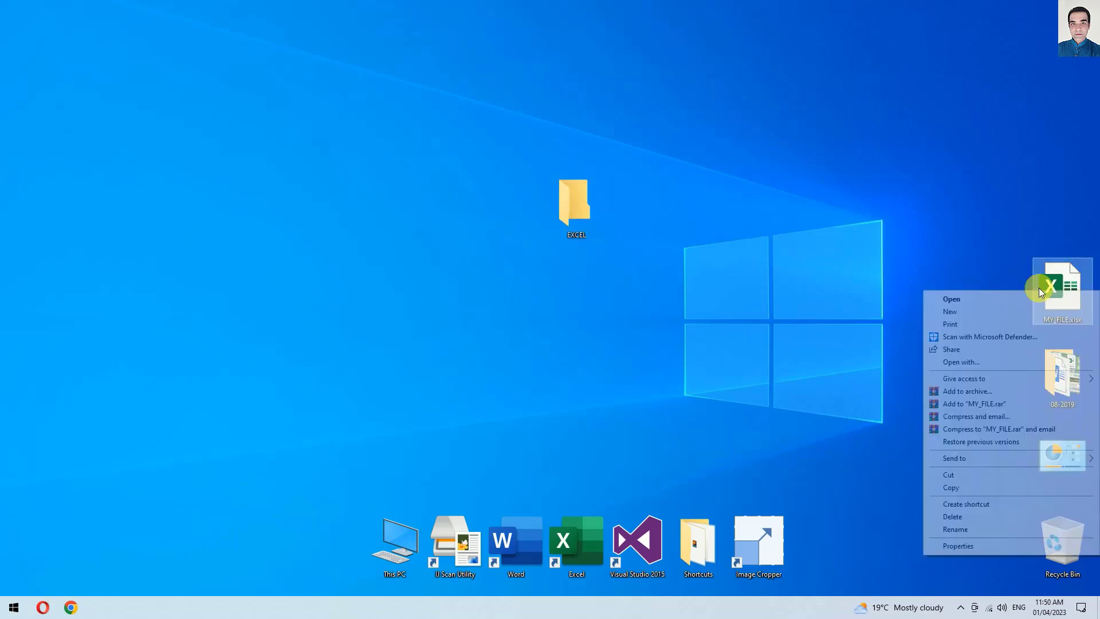
click(950, 487)
click(565, 199)
double_click(565, 200)
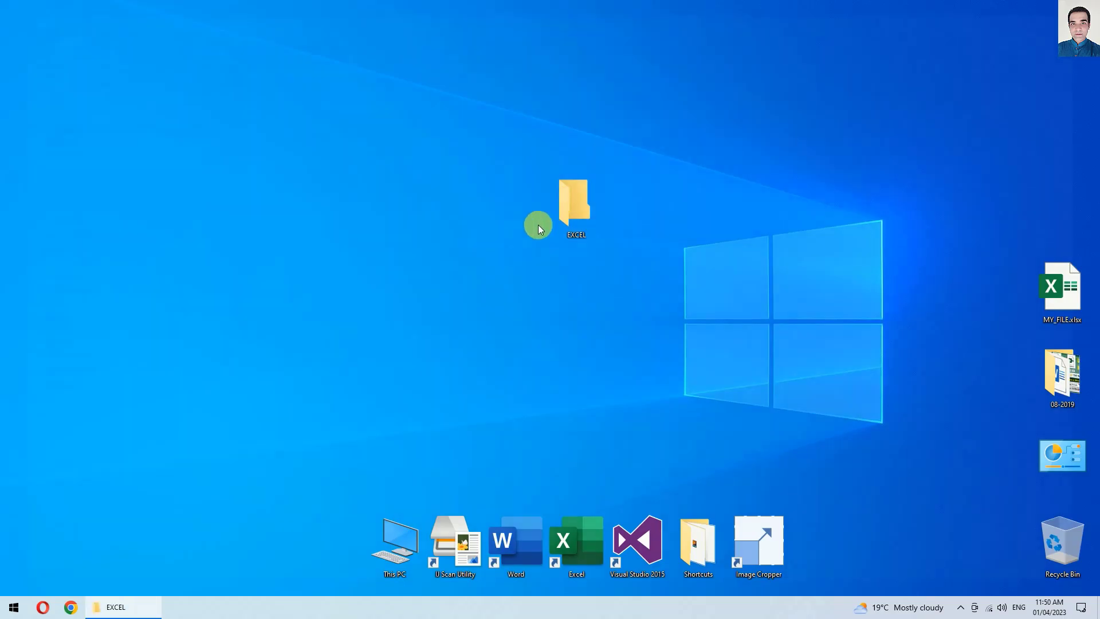
Paste MY_FILE.xlsx into the EXCEL folder and rename it ORIGINAL.xlsx.
double_click(502, 12)
drag(503, 24, 576, 62)
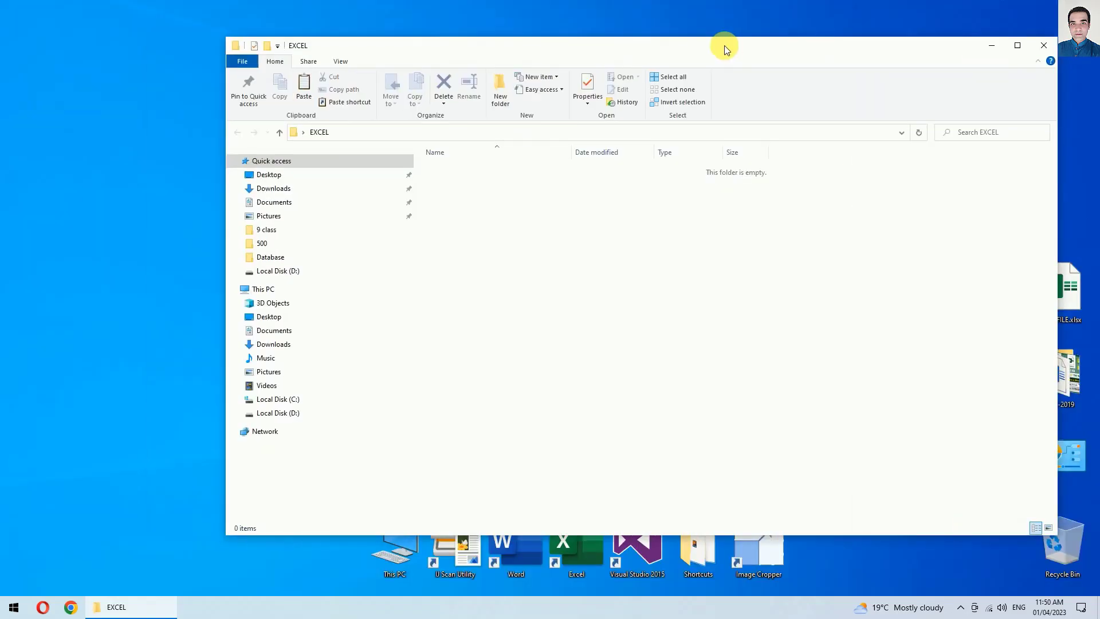
right_click(551, 199)
click(590, 278)
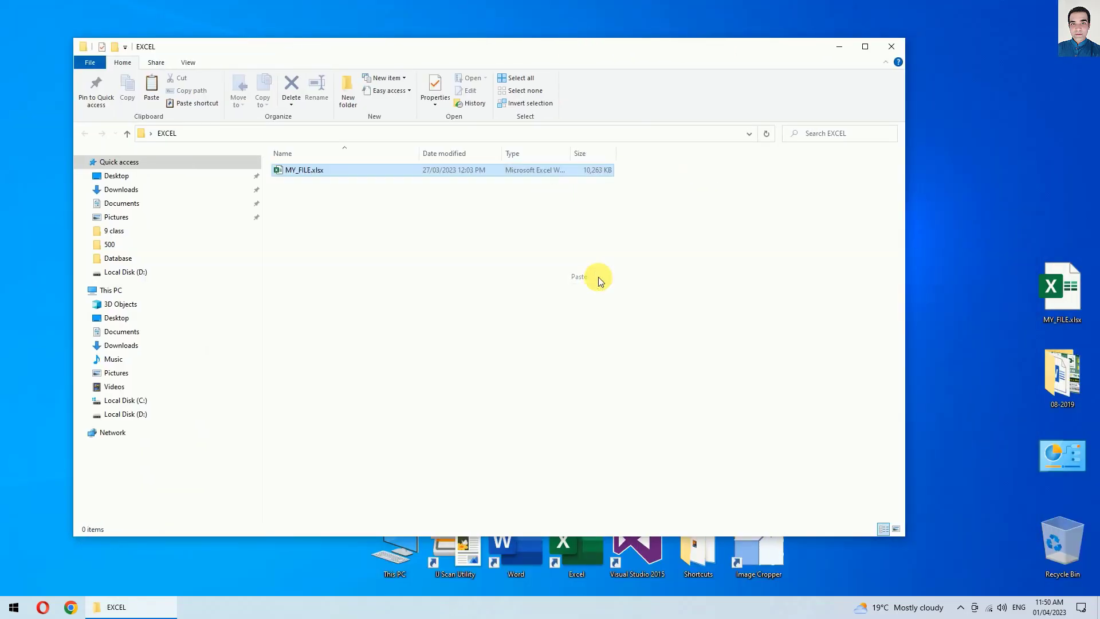
drag(473, 53, 543, 87)
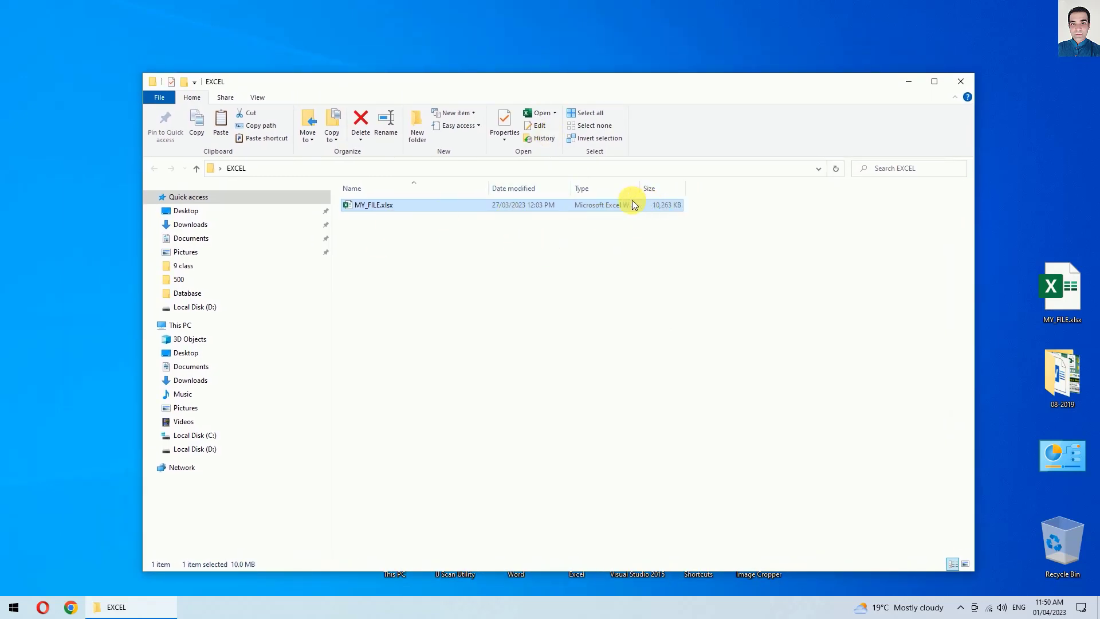
right_click(473, 204)
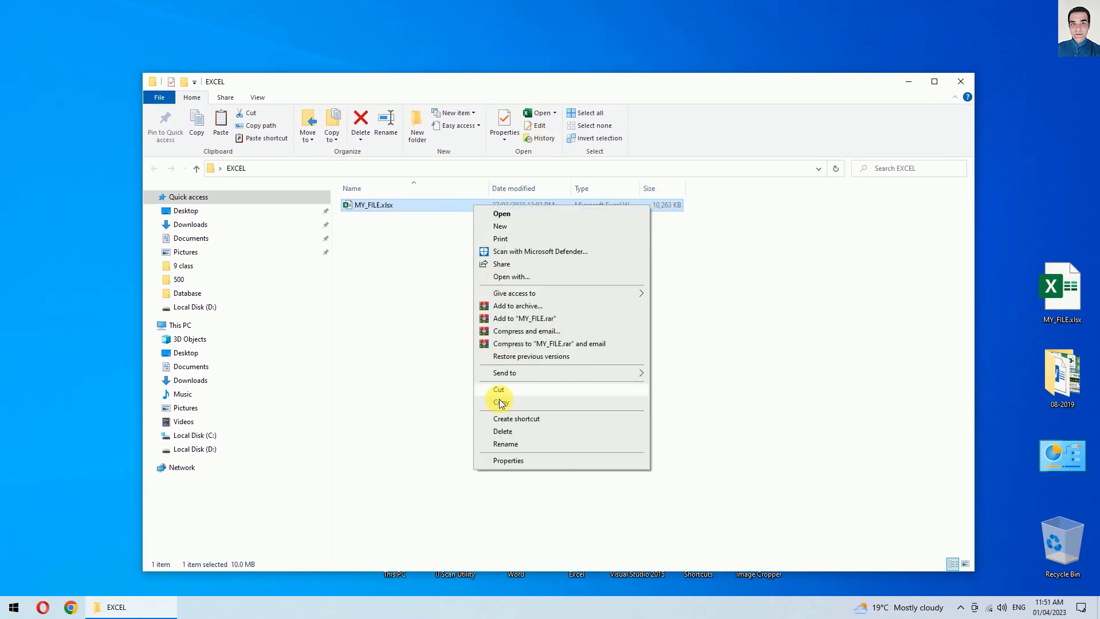
click(506, 428)
text(OR)
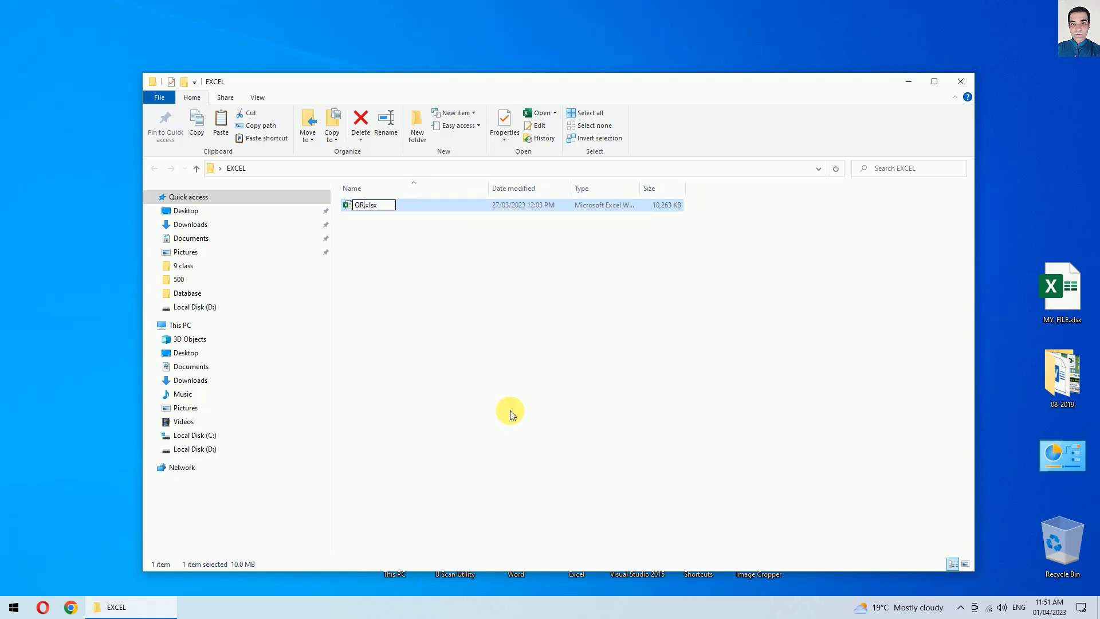
text(IG)
text(INAL)
click(531, 349)
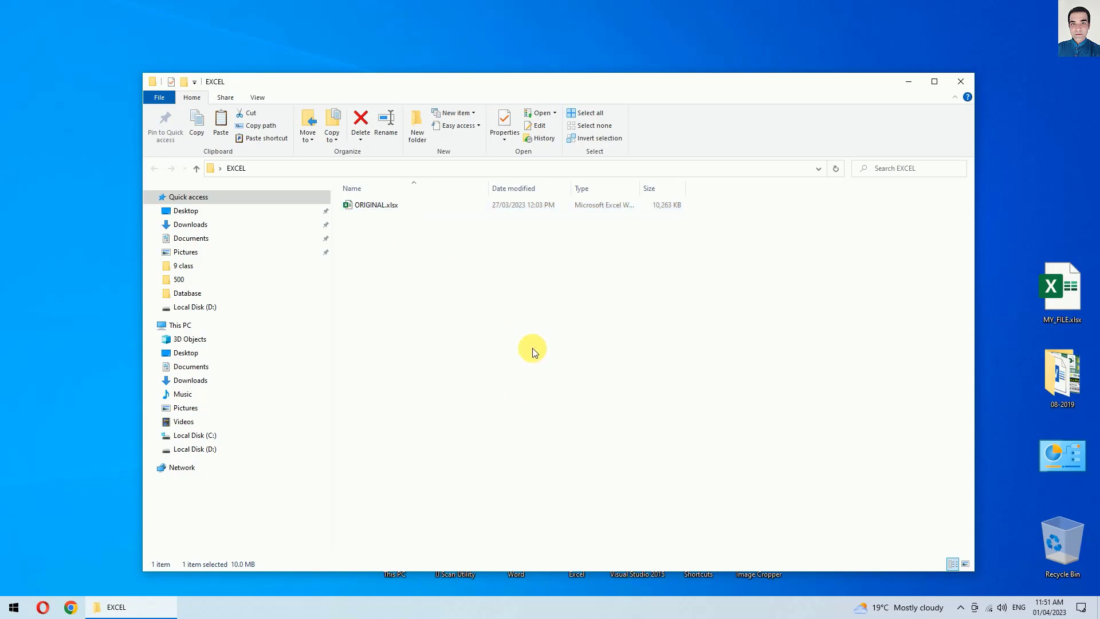
Paste a second copy of the workbook and rename it COPY.xlsx.
click(411, 205)
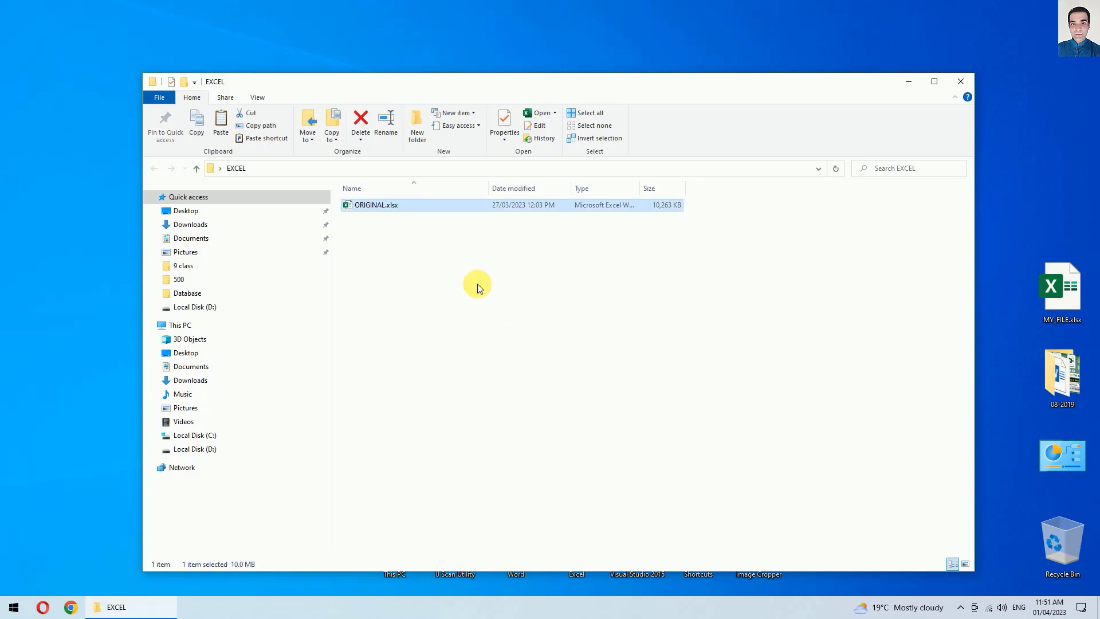
right_click(442, 269)
click(487, 350)
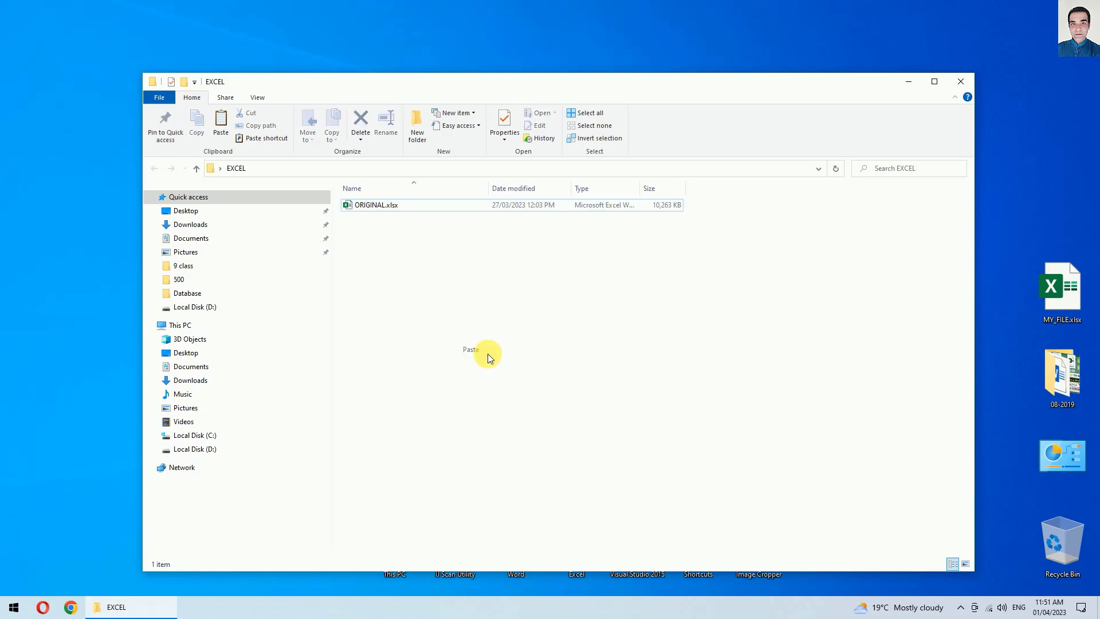
right_click(388, 221)
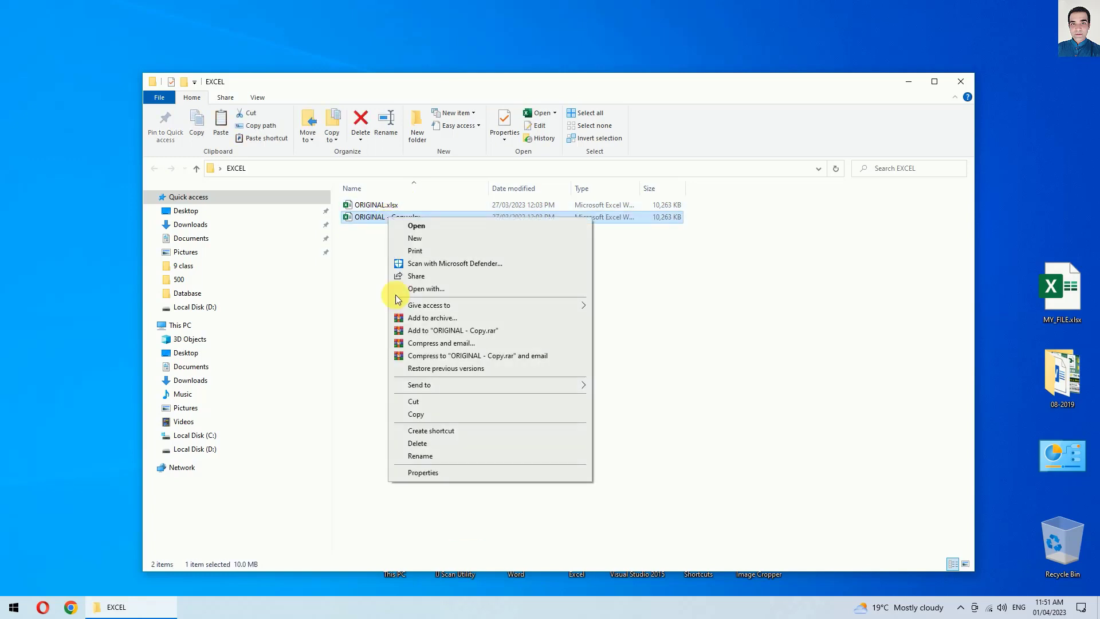
click(417, 456)
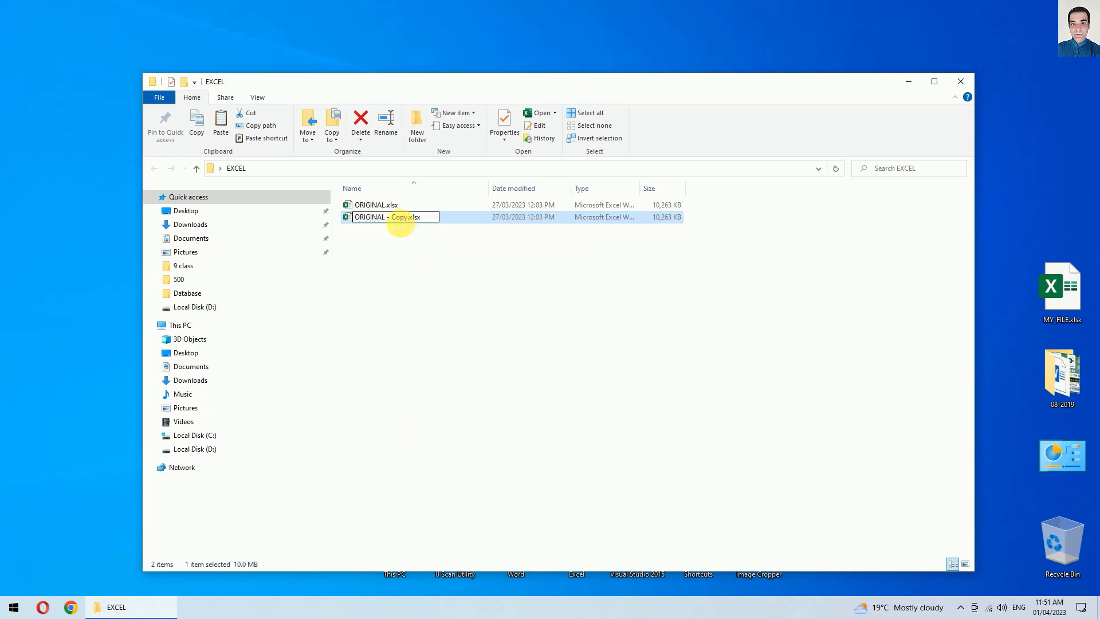
text(COPY)
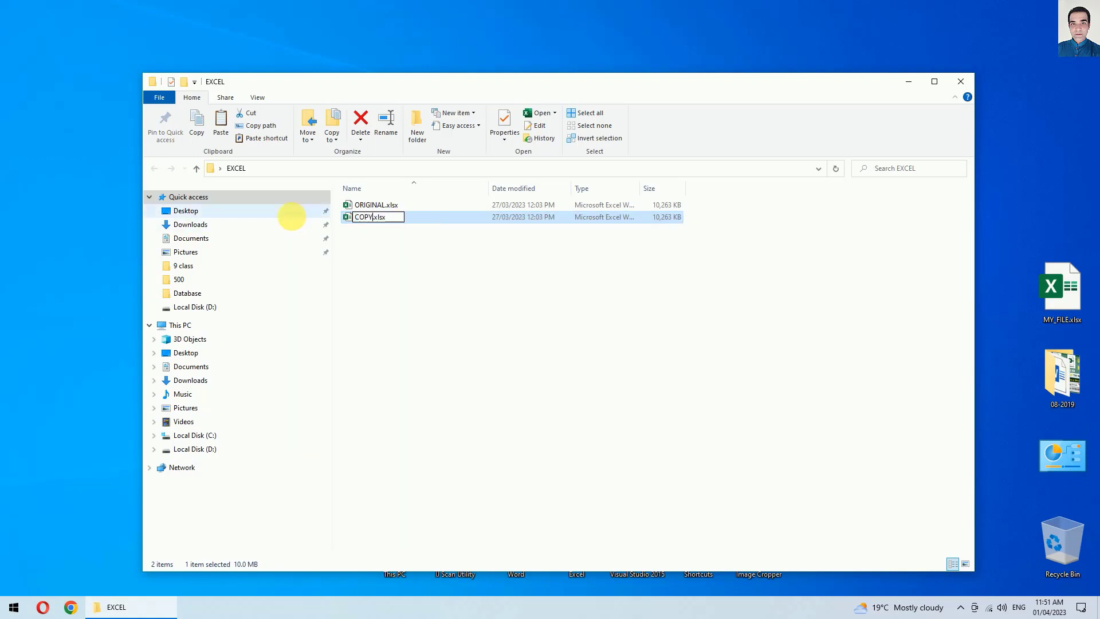
key(Return)
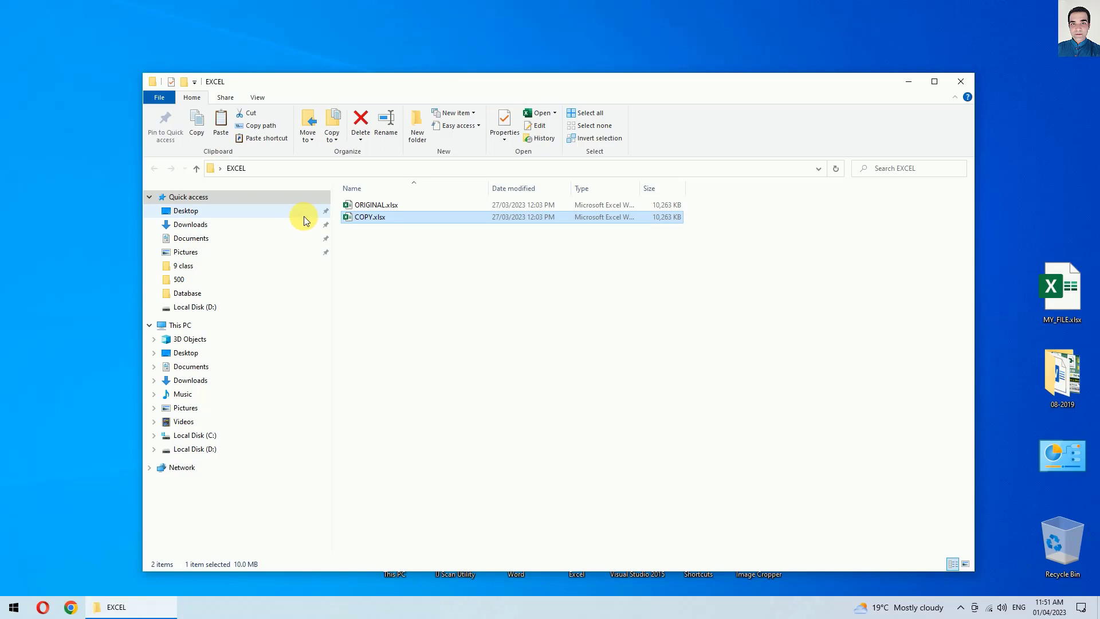
Enlarge the folder window and refresh the list, showing both 10,263 KB files.
click(557, 71)
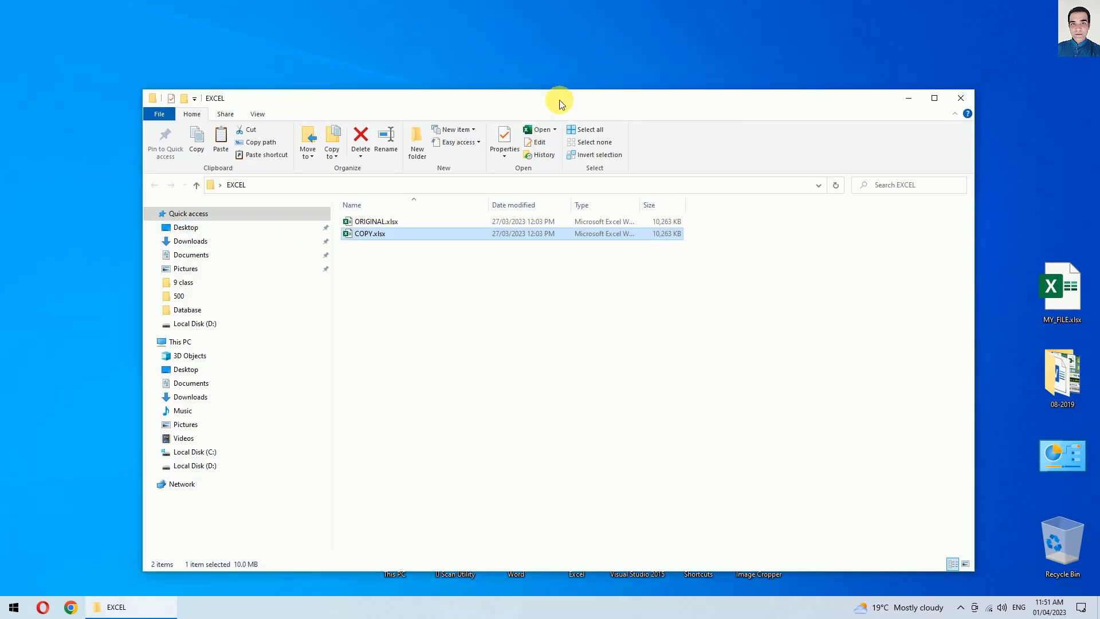
drag(561, 80, 560, 67)
right_click(430, 284)
click(460, 330)
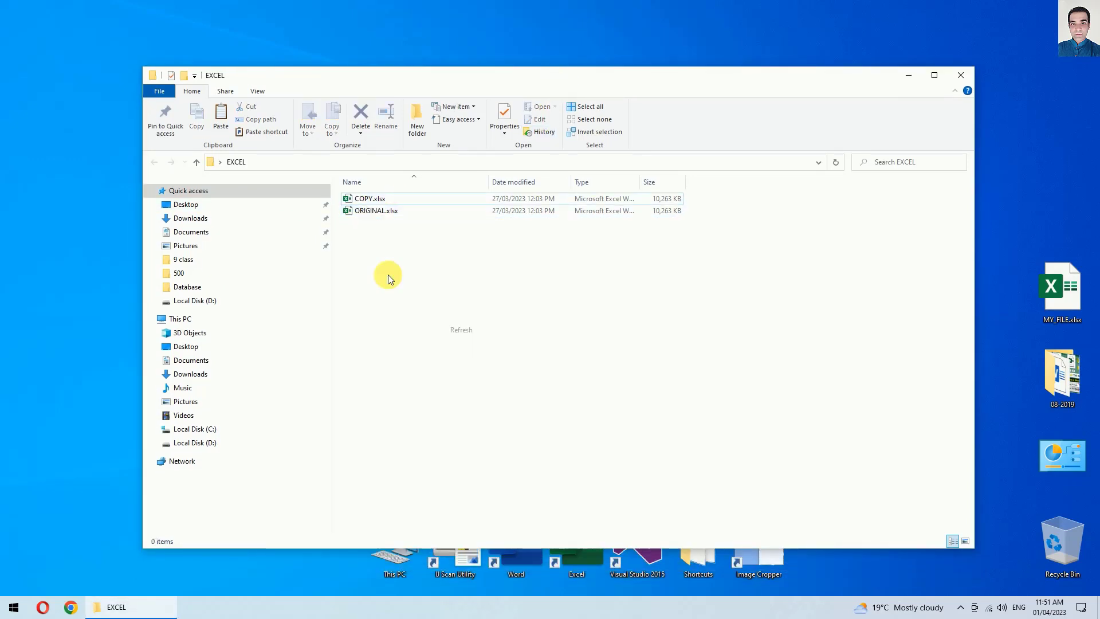
Open COPY.xlsx in Excel and enable editing from the Protected View bar.
double_click(402, 201)
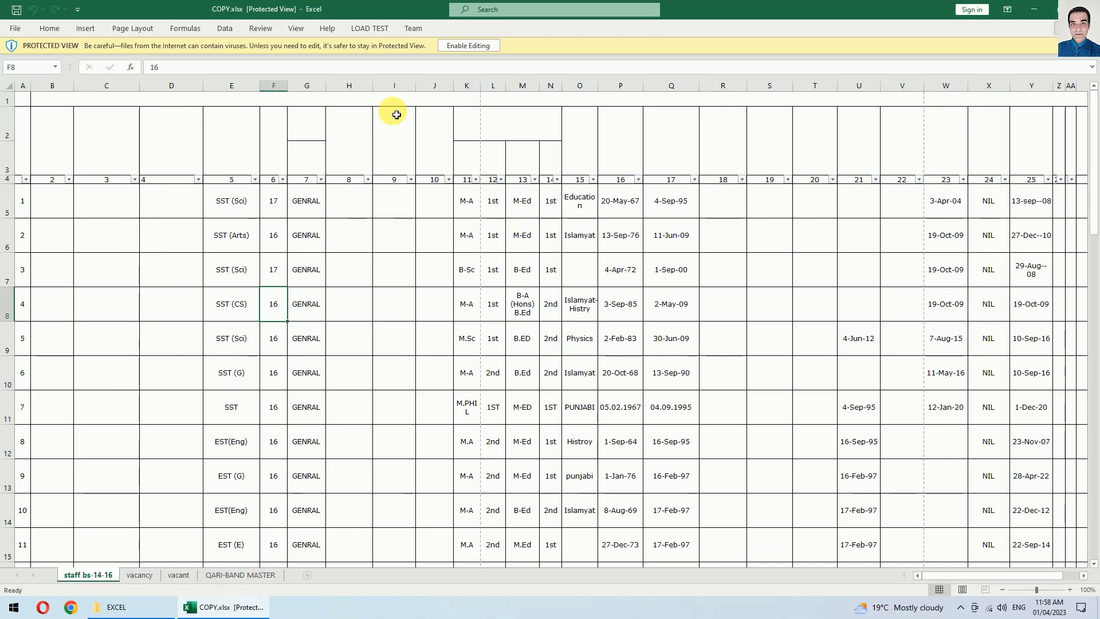
click(468, 45)
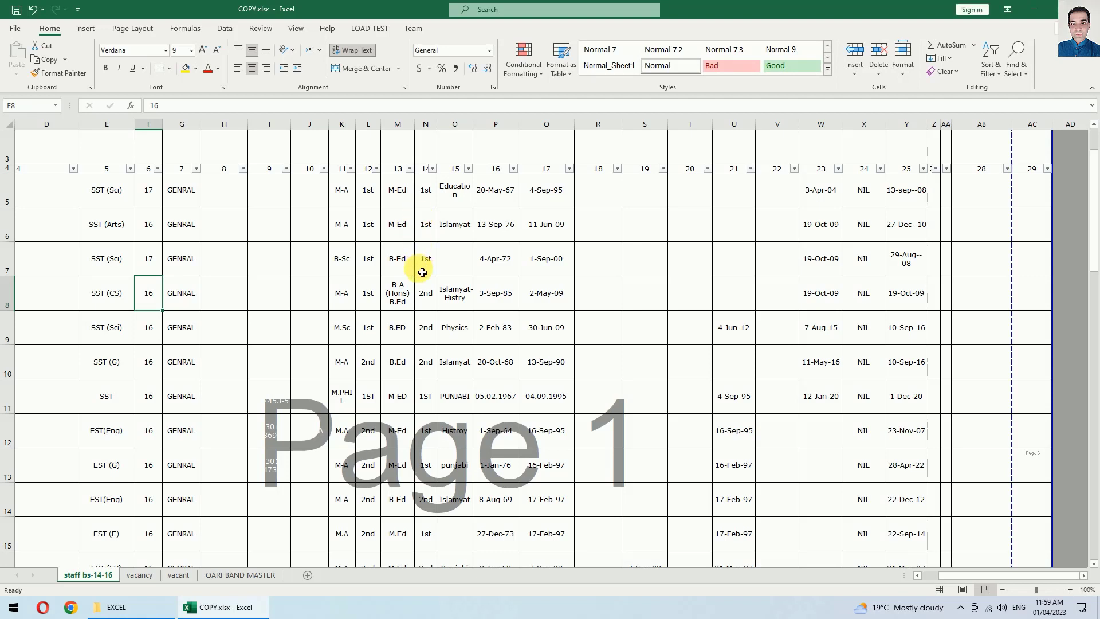
scroll(430, 253, up, 2)
click(449, 269)
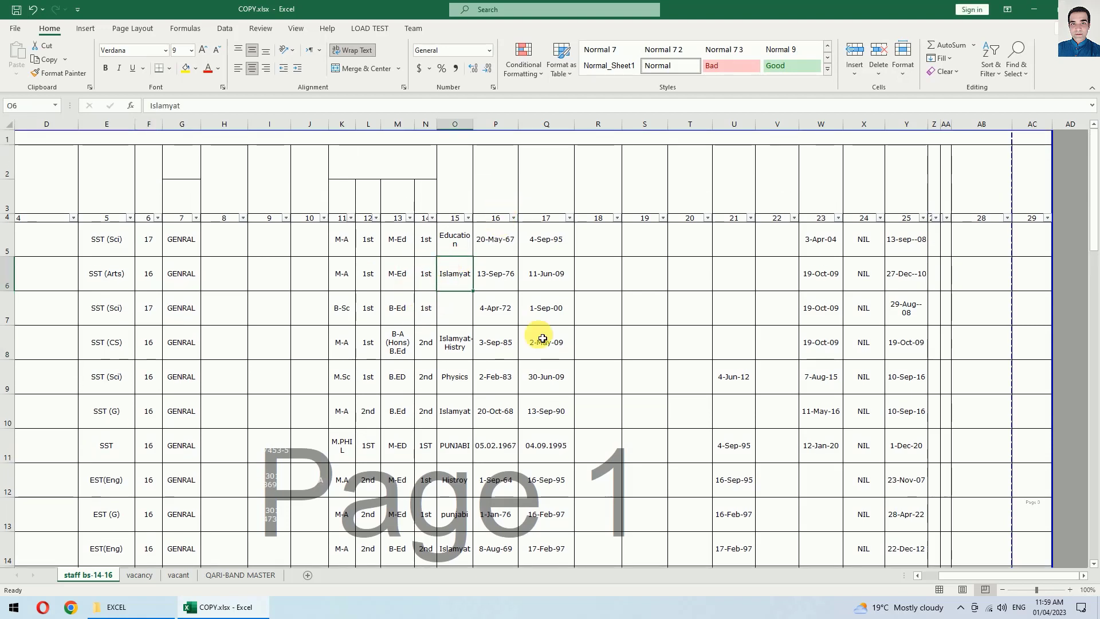
click(454, 348)
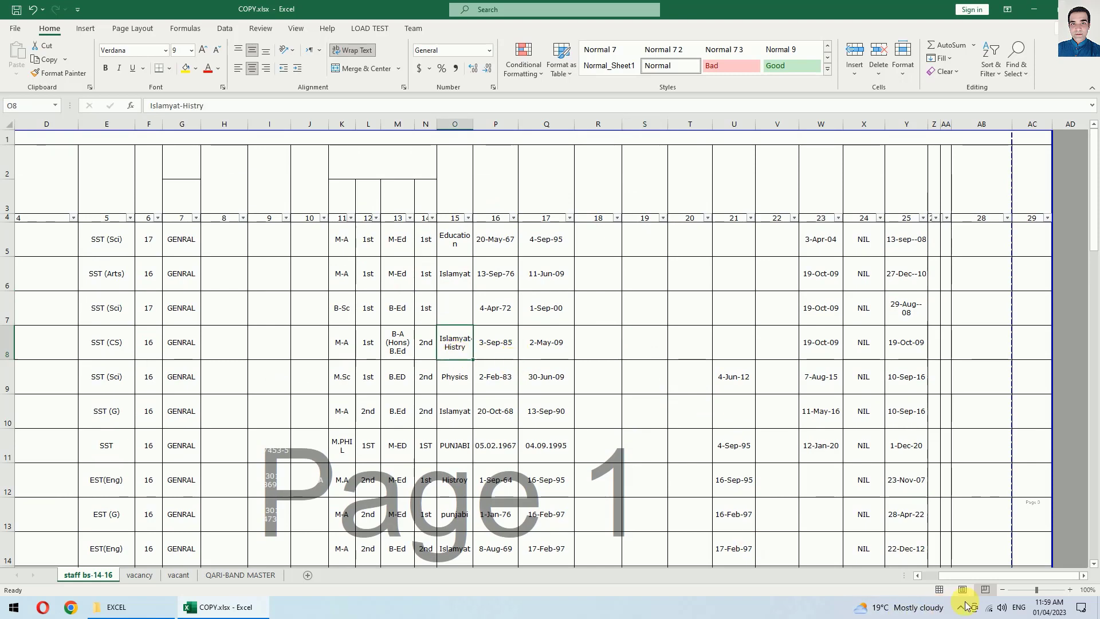
double_click(1001, 589)
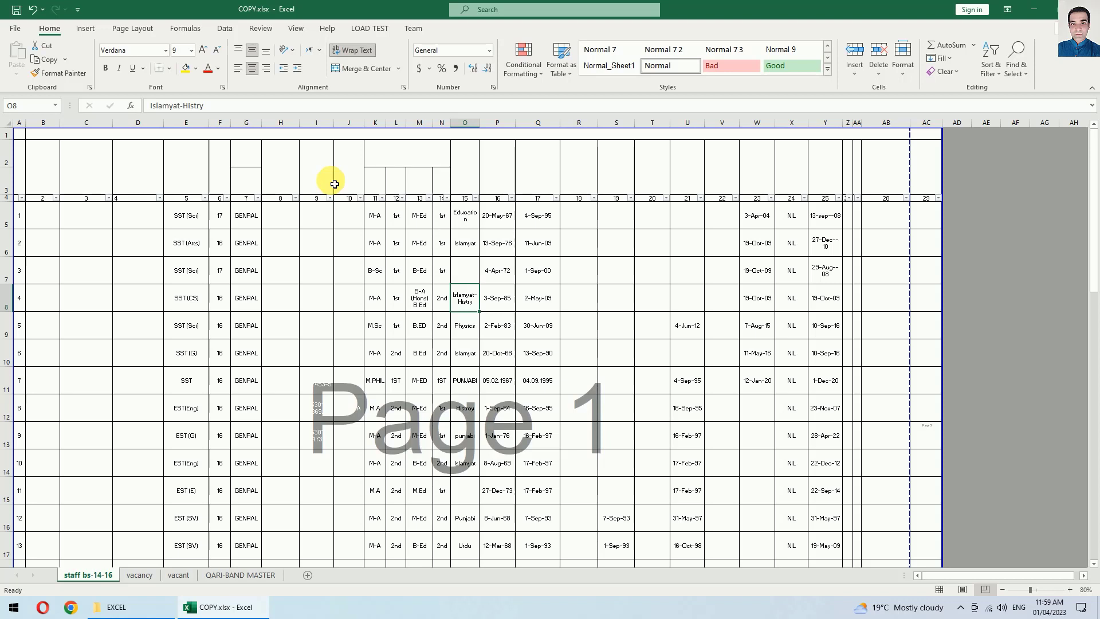
click(358, 180)
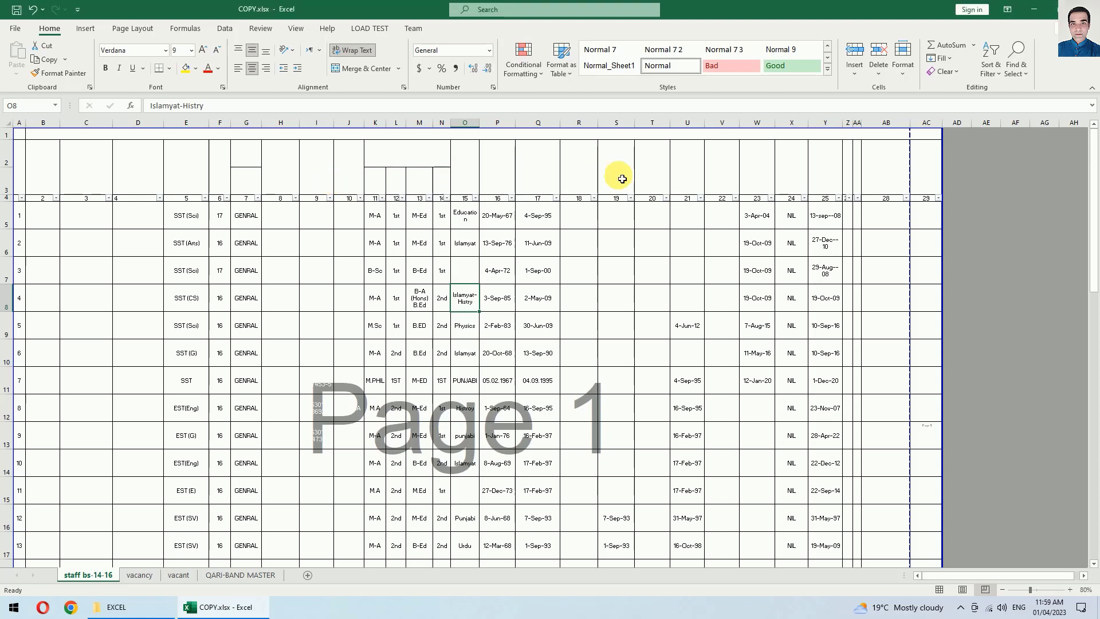
click(541, 176)
click(588, 278)
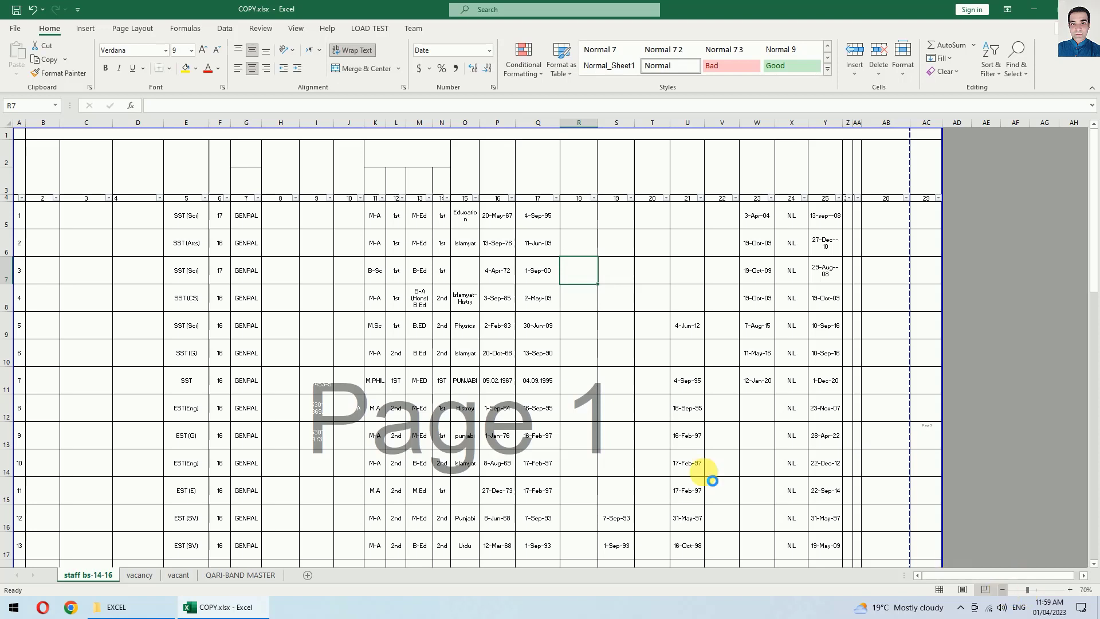
scroll(550, 435, down, 1)
click(515, 369)
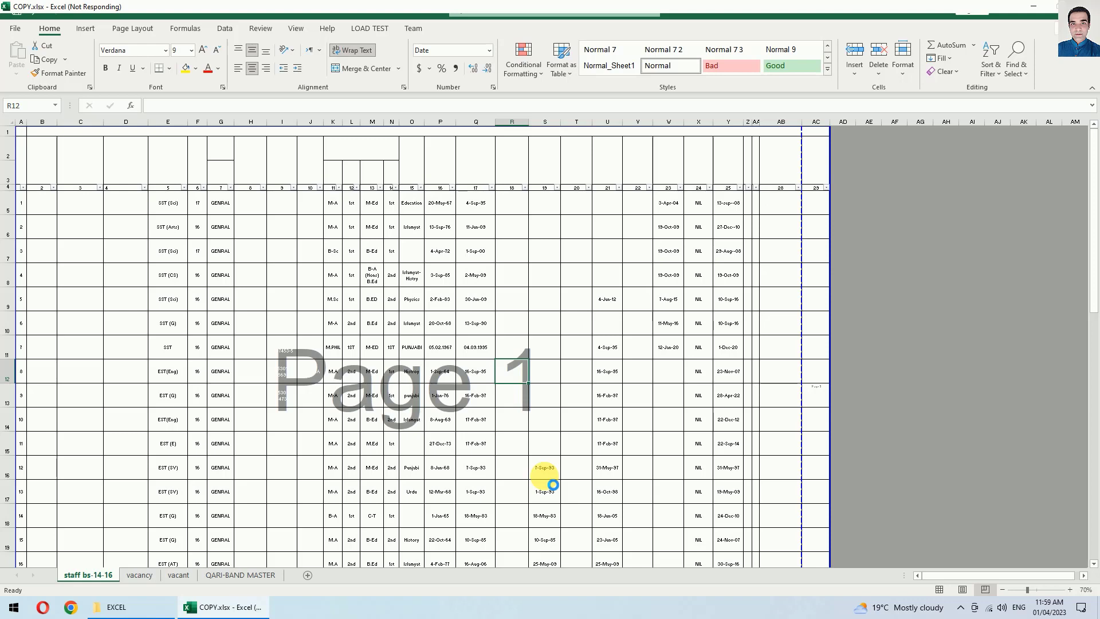
scroll(388, 287, down, 6)
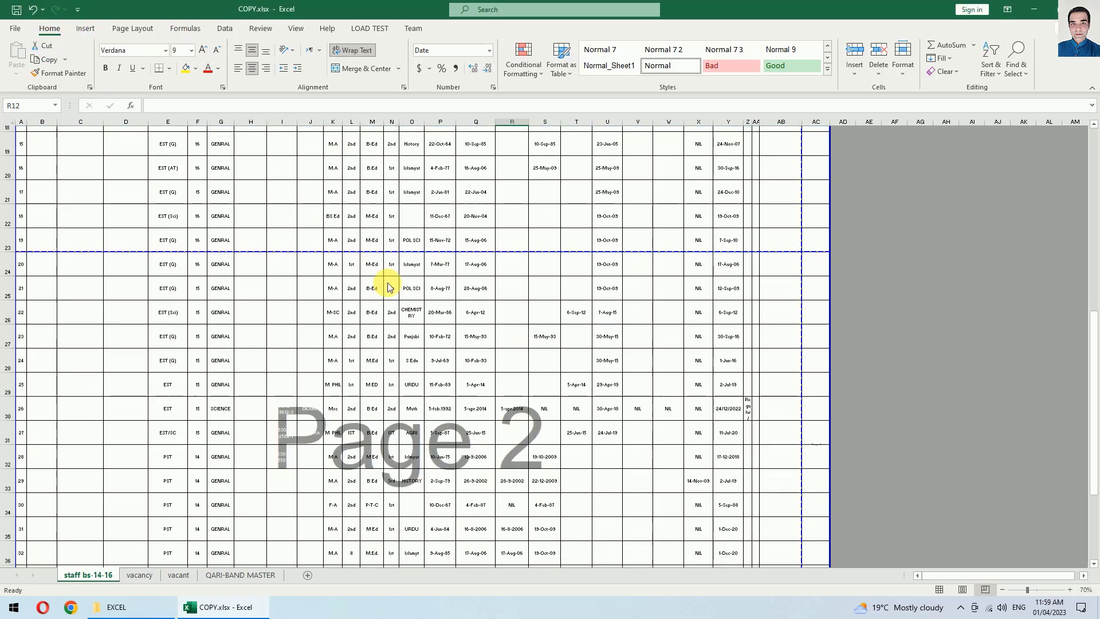
scroll(332, 281, up, 2)
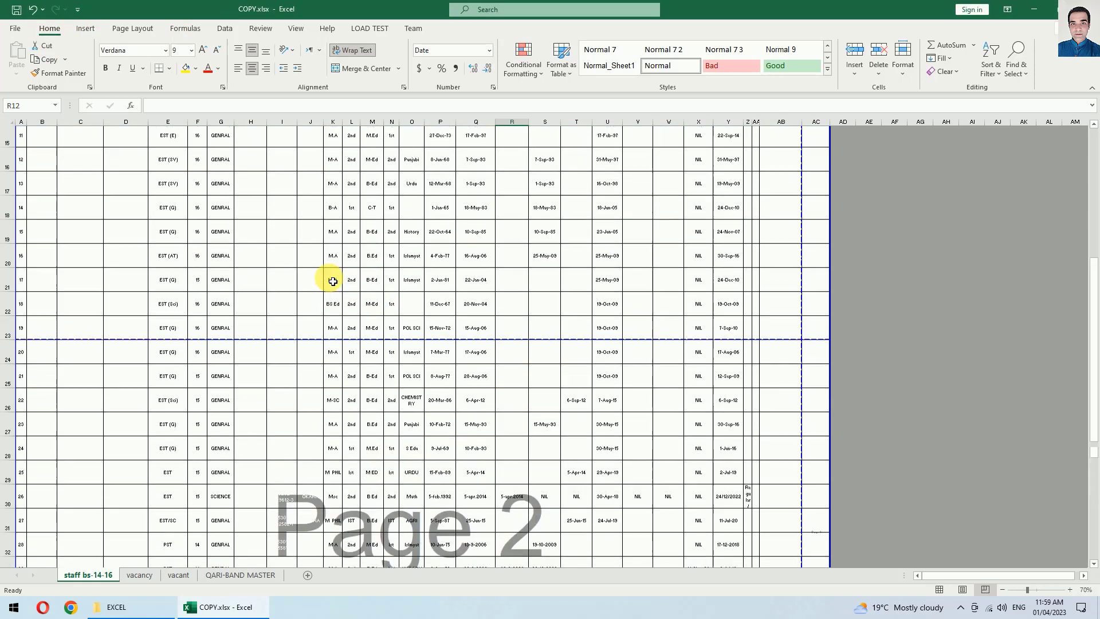
scroll(333, 281, up, 2)
scroll(333, 281, up, 3)
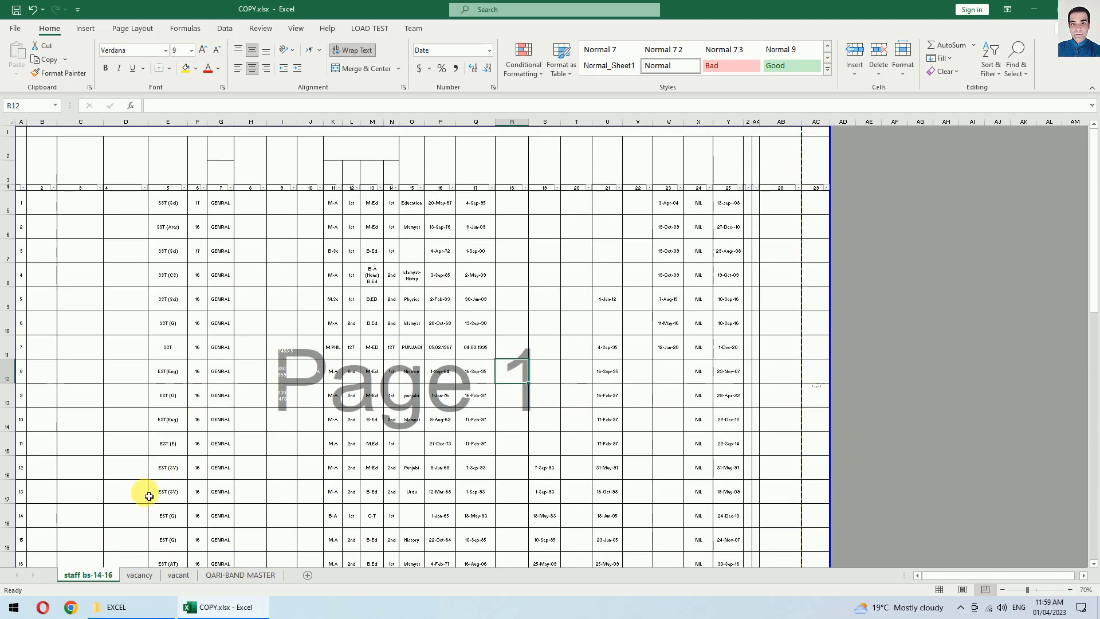
click(140, 575)
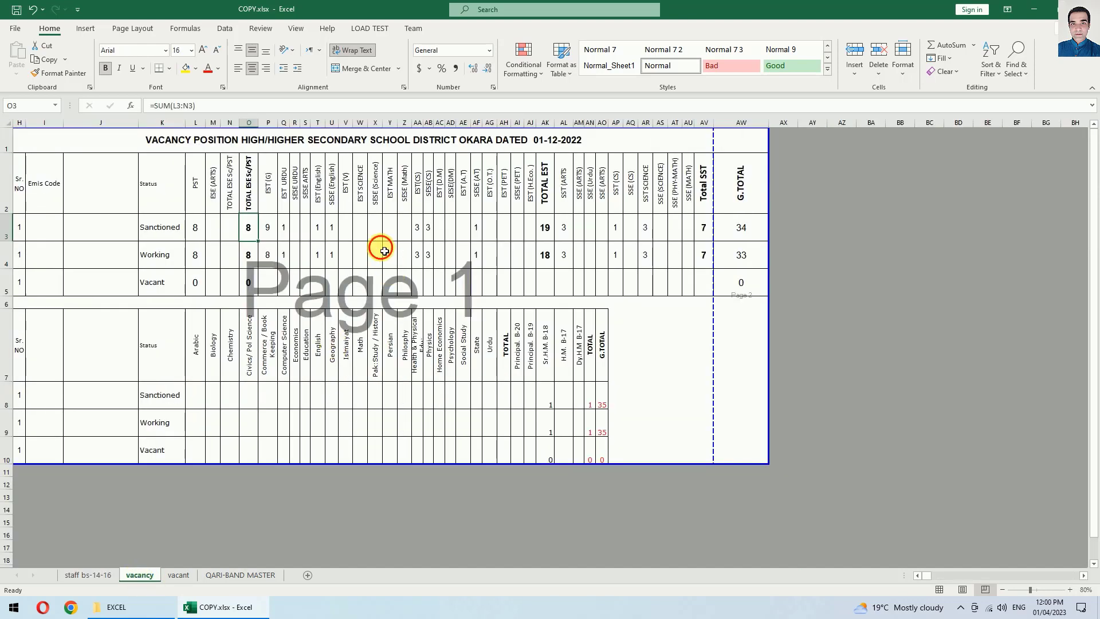
click(307, 346)
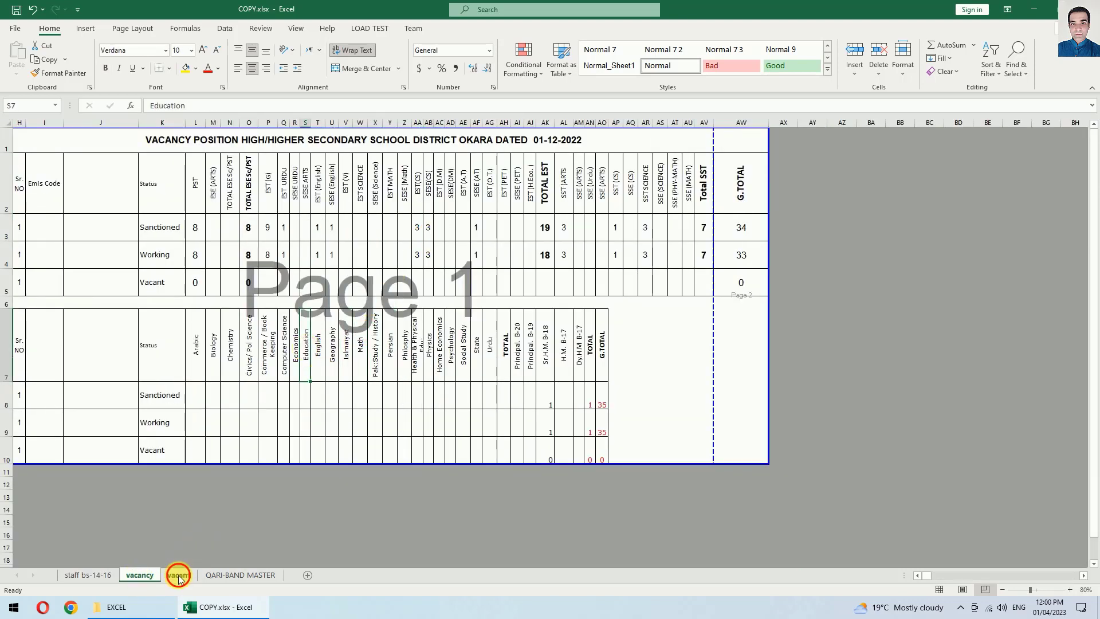
click(178, 575)
click(347, 284)
click(239, 285)
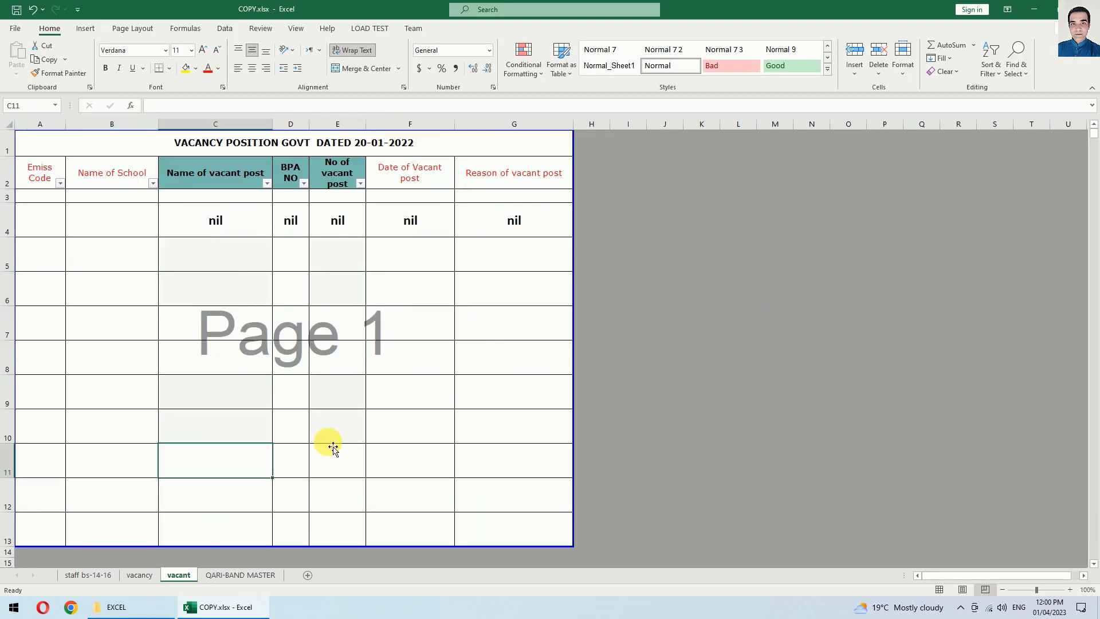
click(510, 337)
click(120, 289)
click(350, 333)
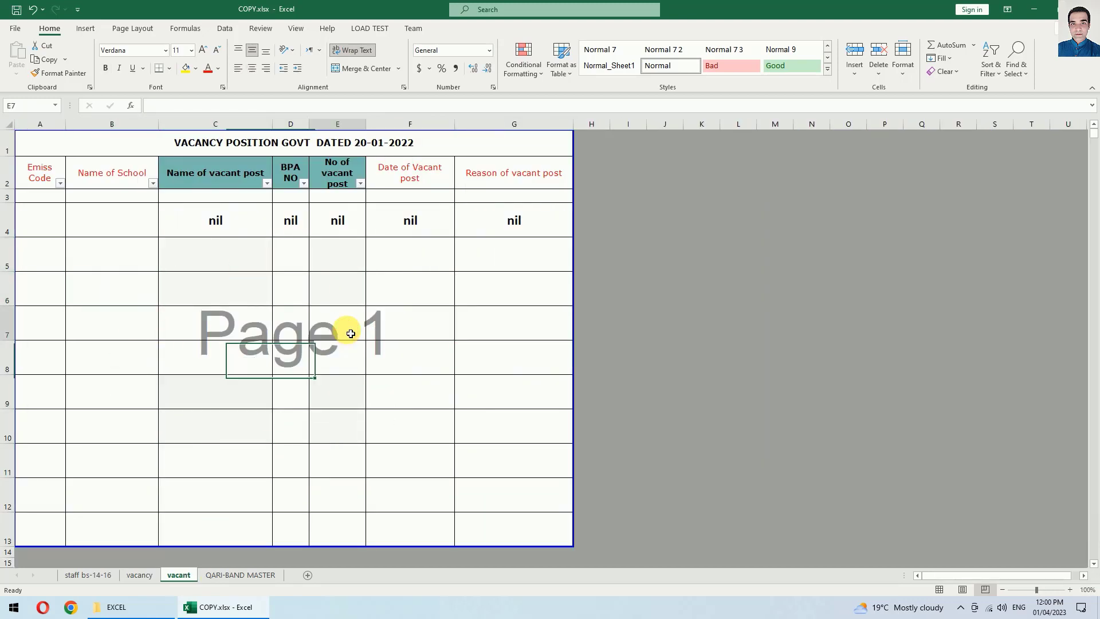
click(255, 574)
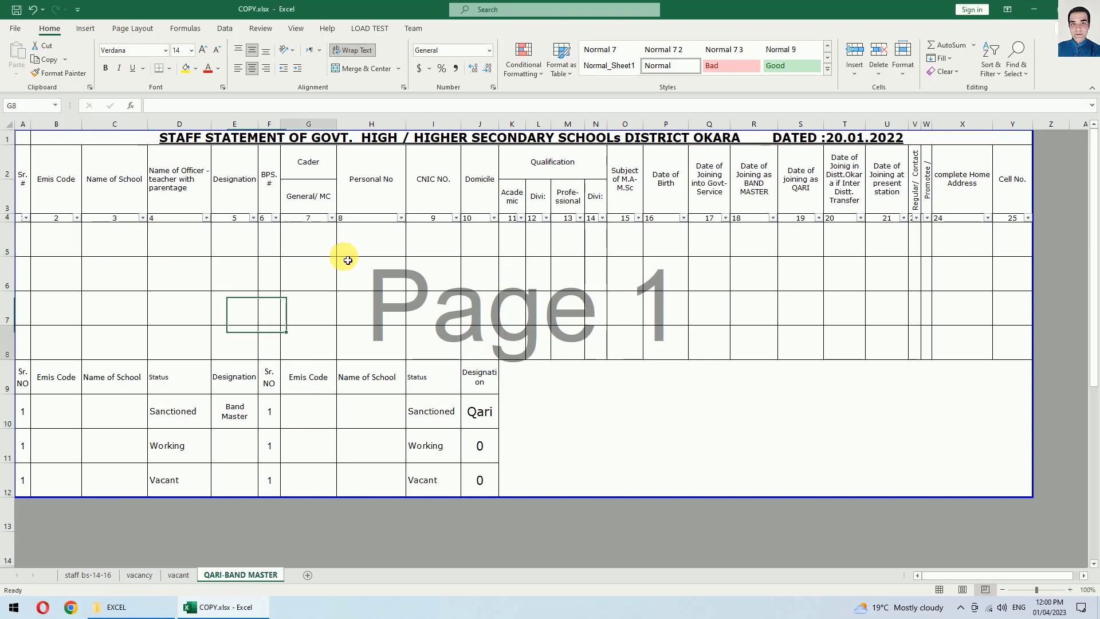
click(512, 274)
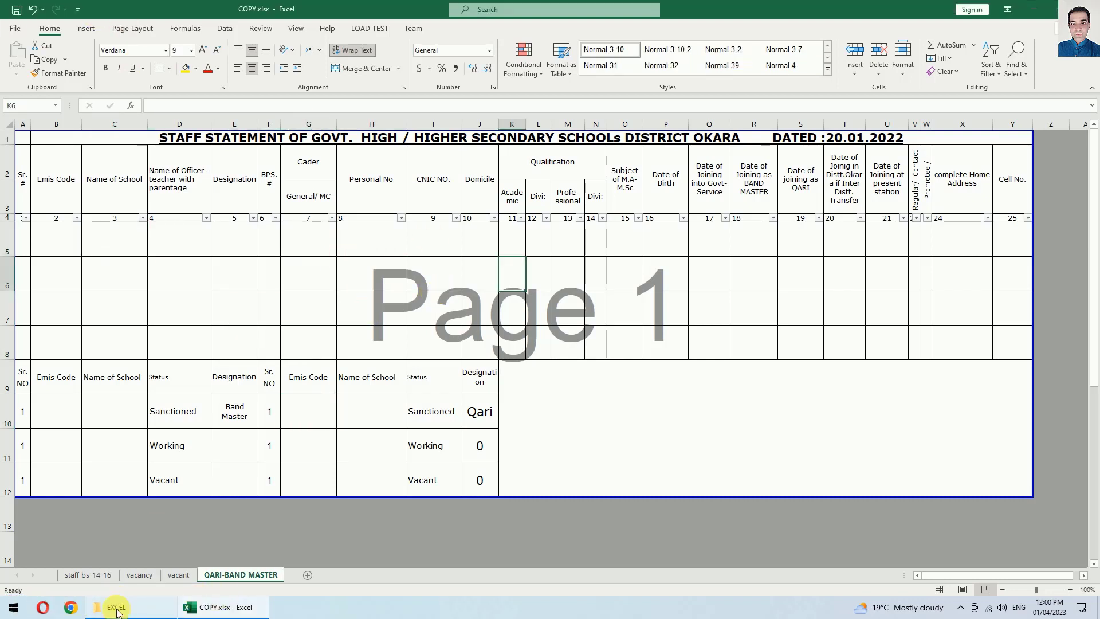
click(88, 575)
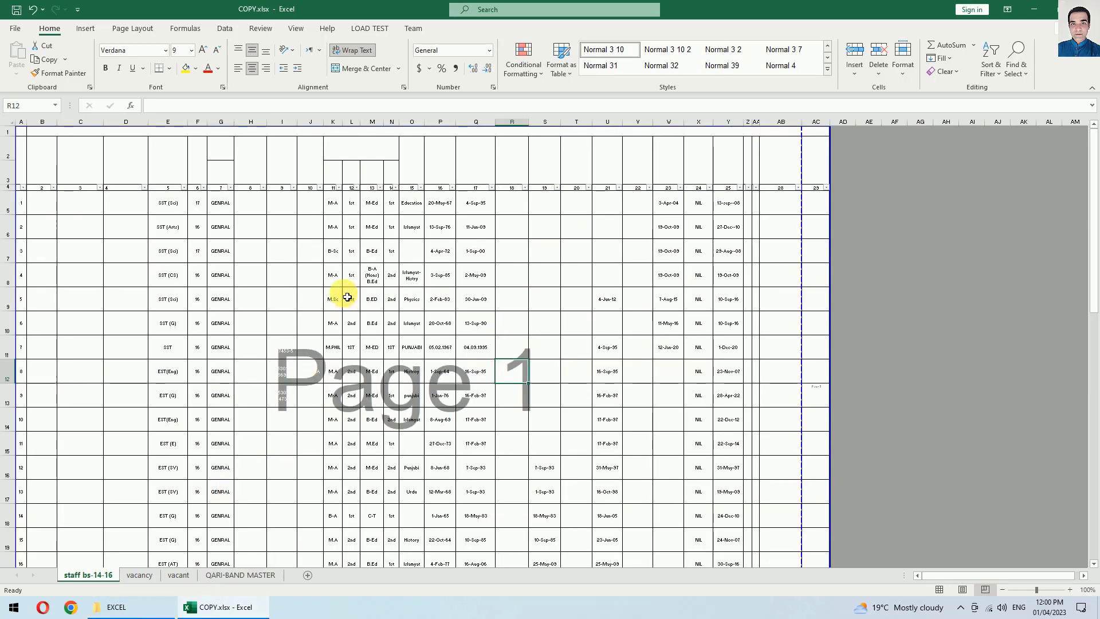
click(422, 308)
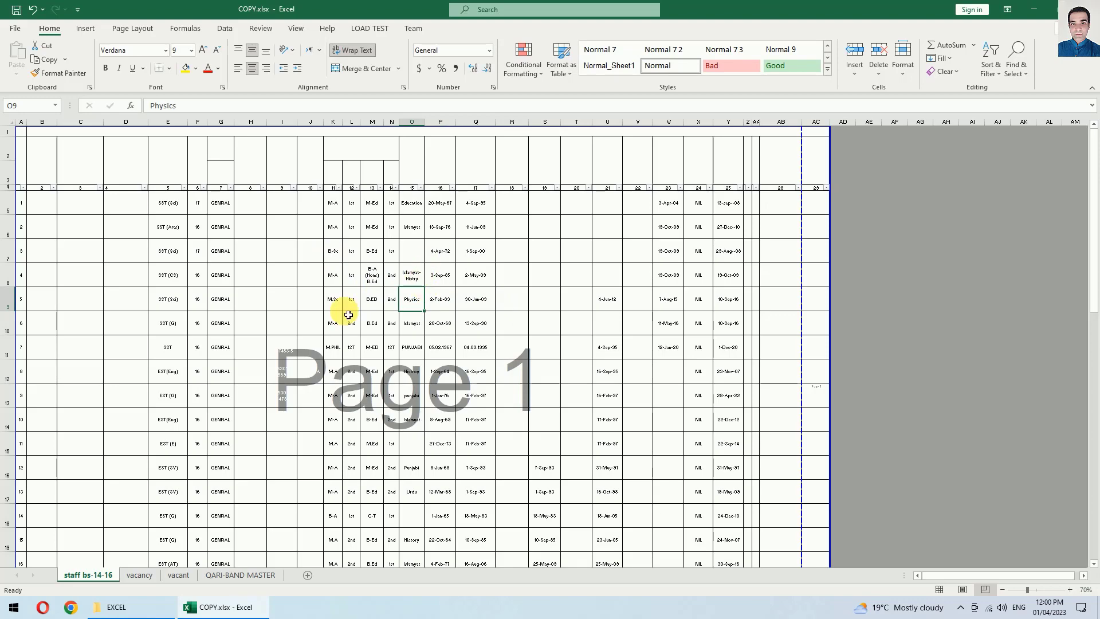
Use Go To Special > Objects to select all shapes on staff bs-14-16, including tiny ones in columns A–B.
key(ctrl+g)
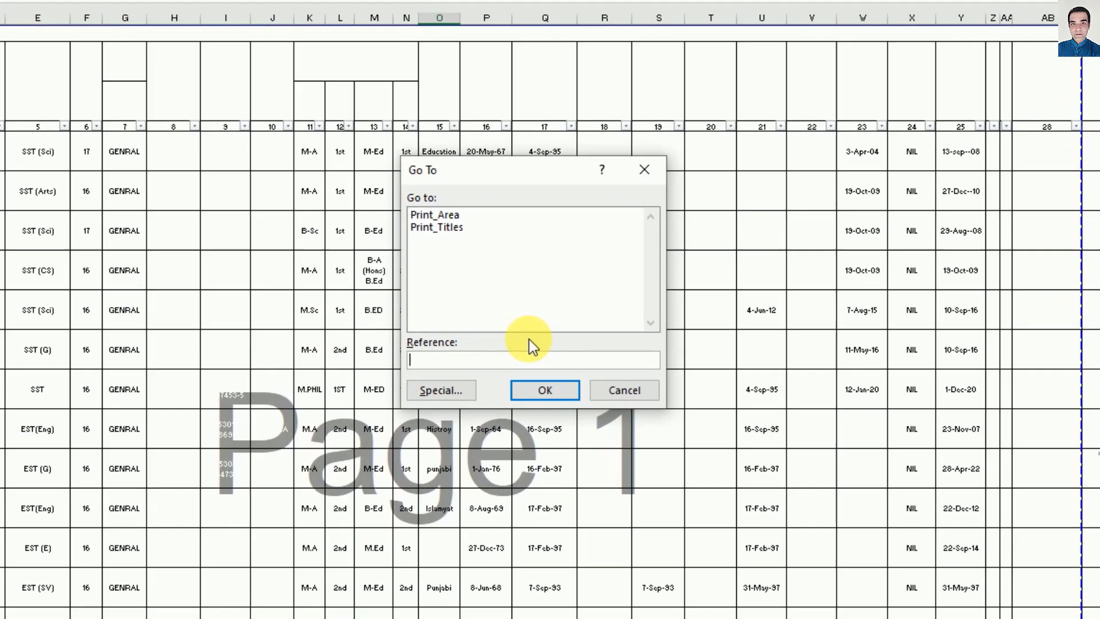
click(436, 400)
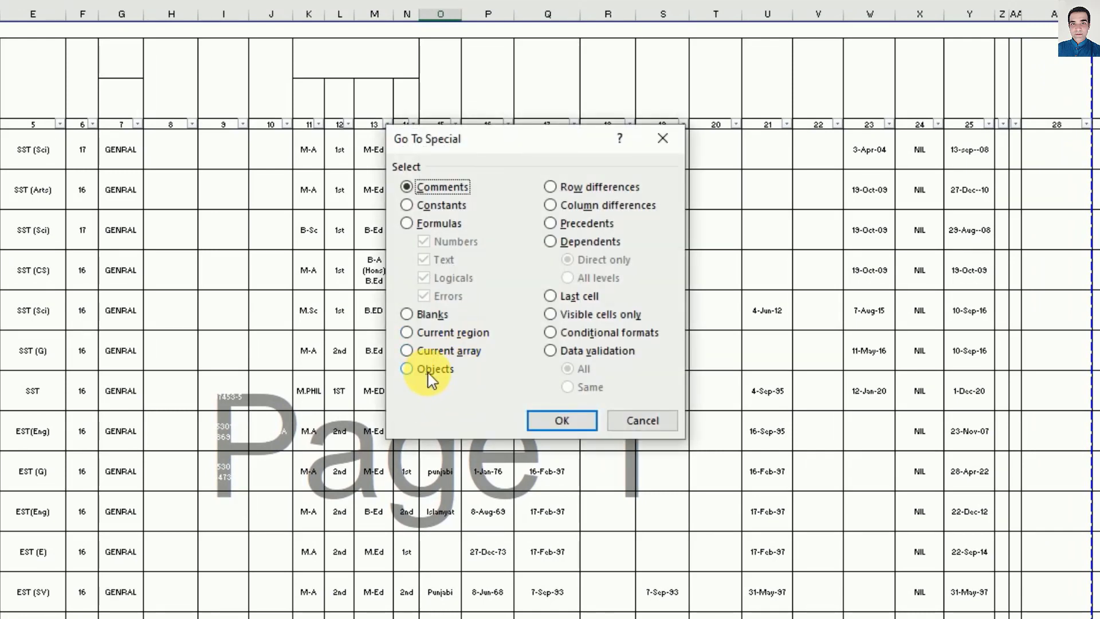
click(425, 371)
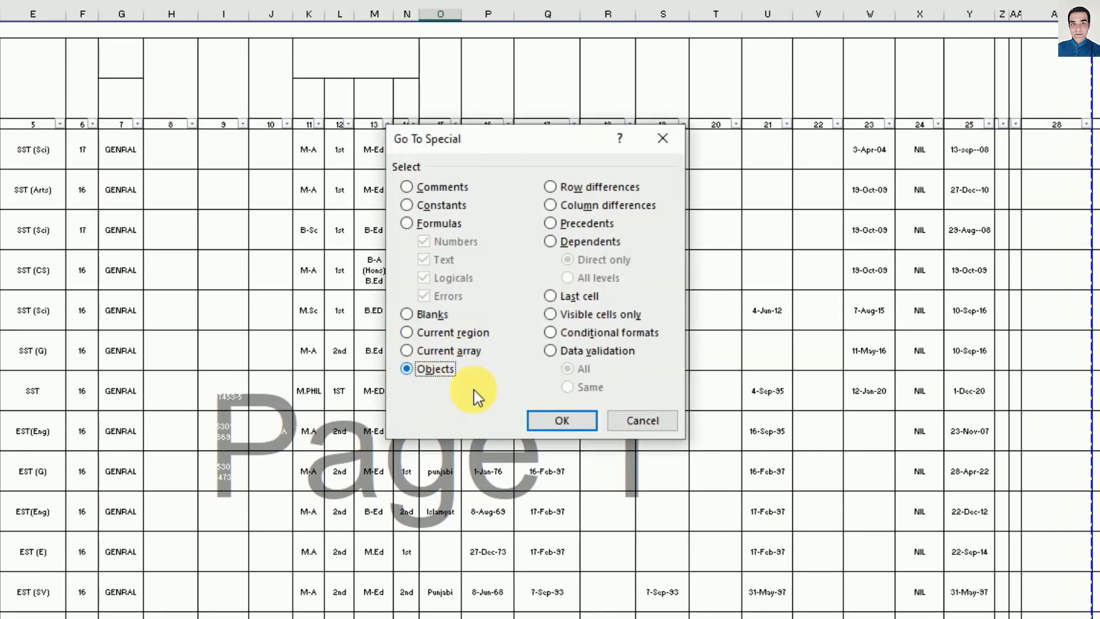
click(541, 422)
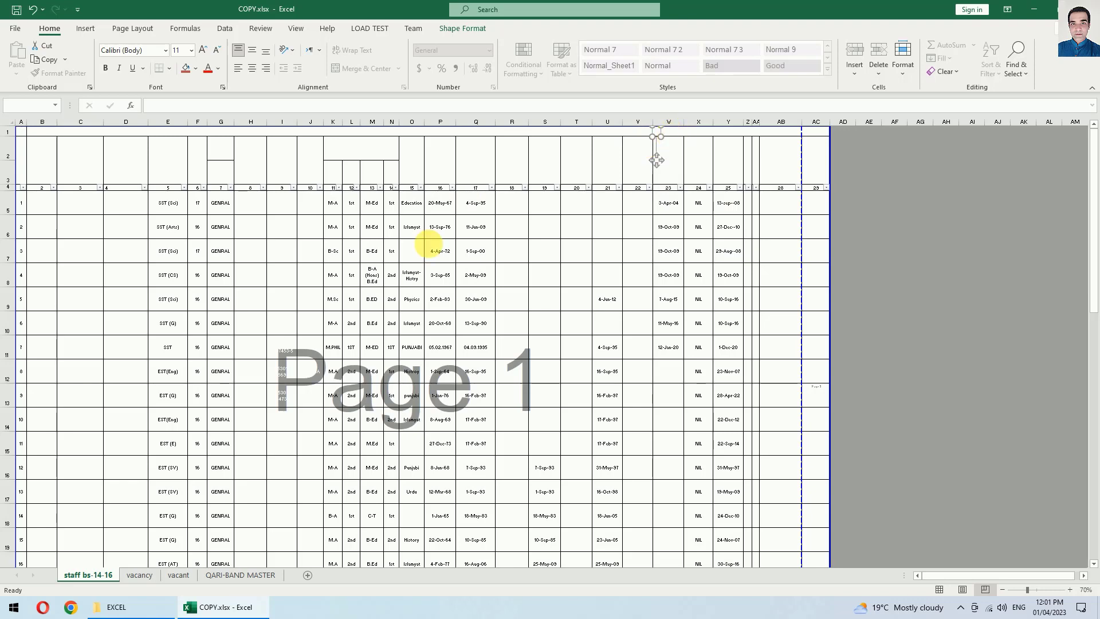
scroll(408, 298, down, 5)
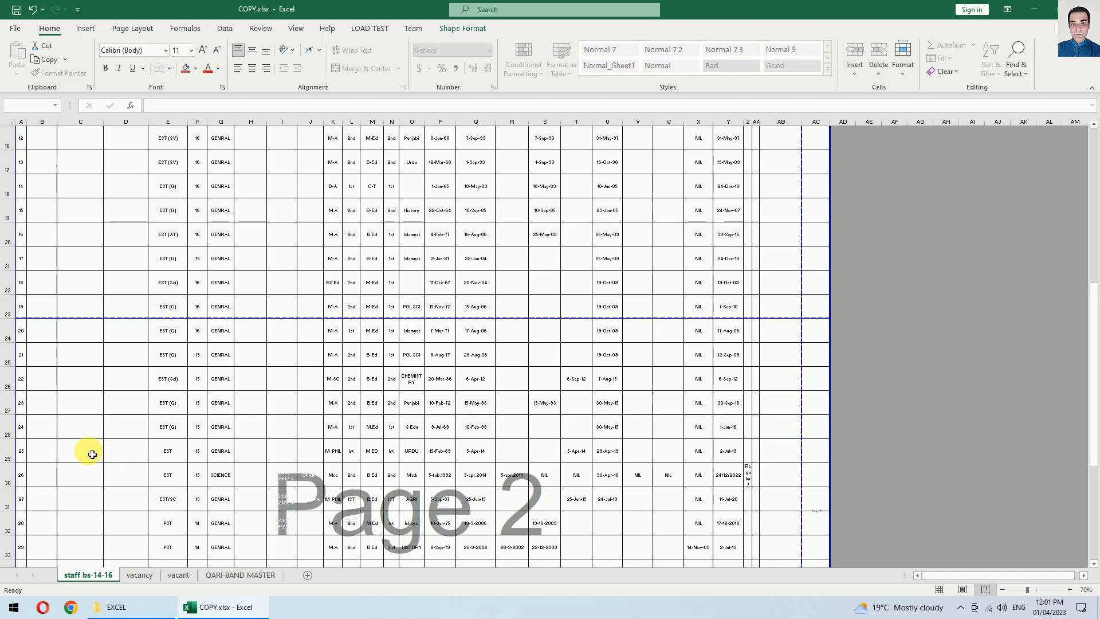
key(ctrl+v)
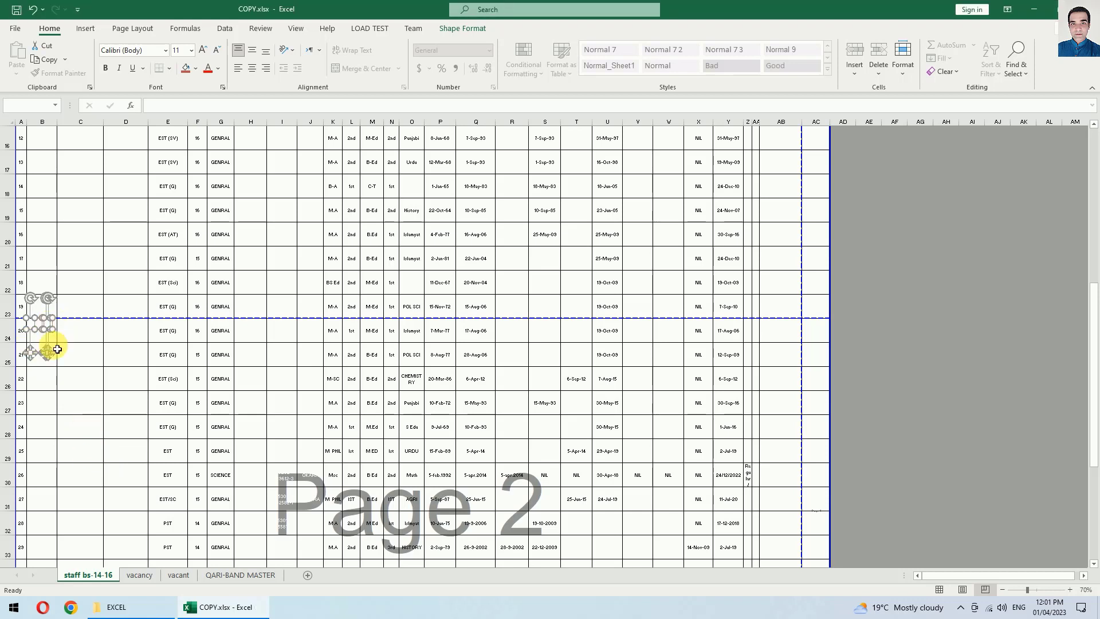
scroll(43, 315, down, 3)
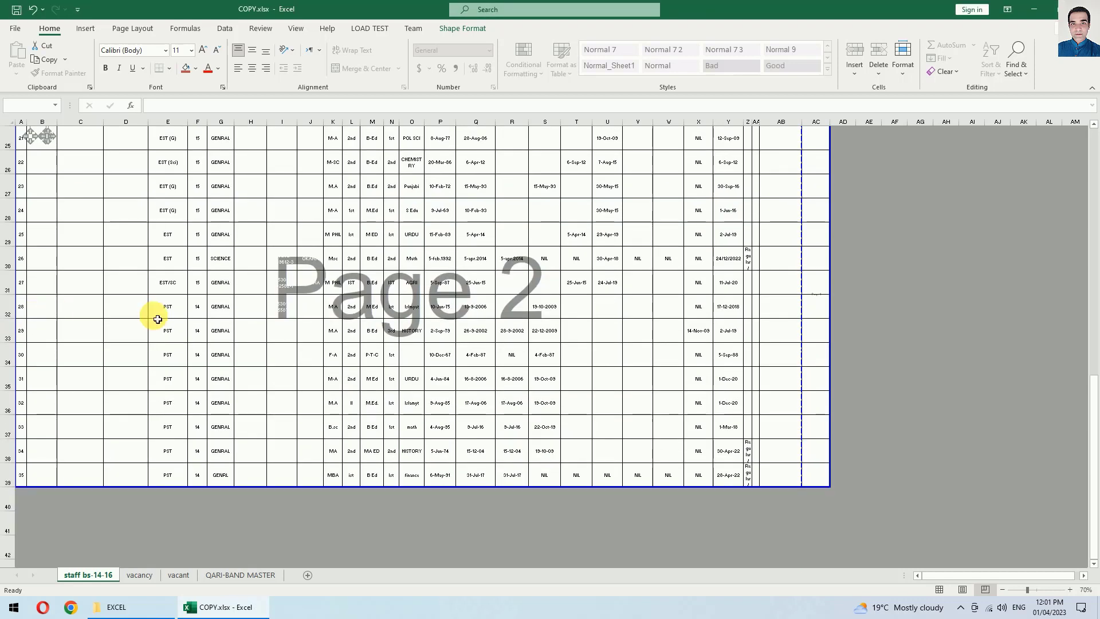
scroll(154, 314, up, 2)
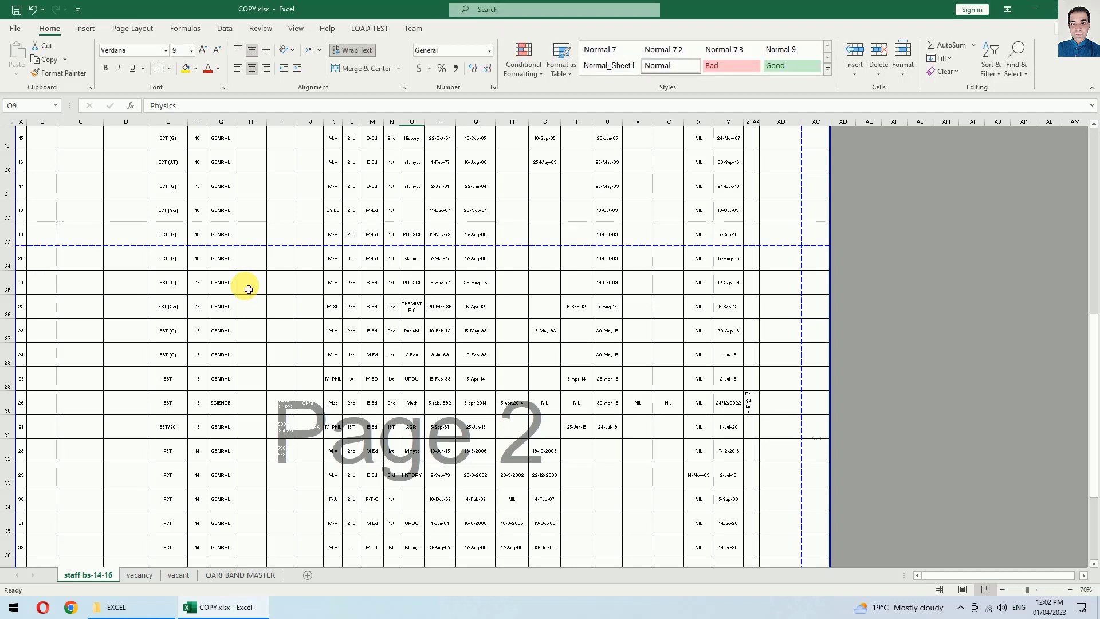
click(359, 336)
scroll(381, 349, up, 6)
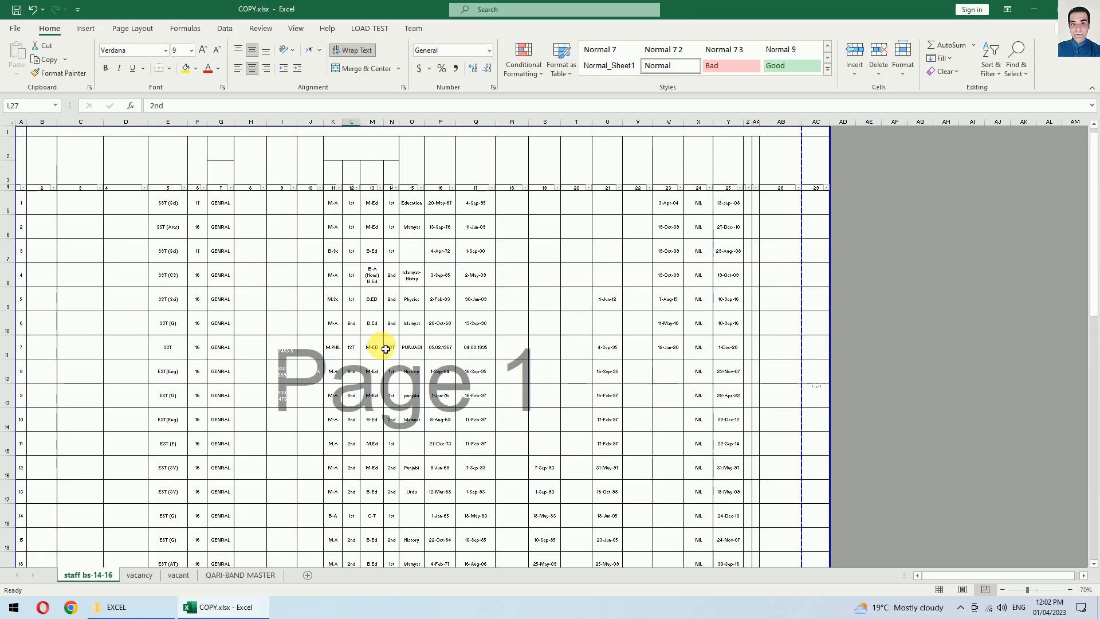
scroll(386, 348, down, 3)
scroll(387, 347, up, 2)
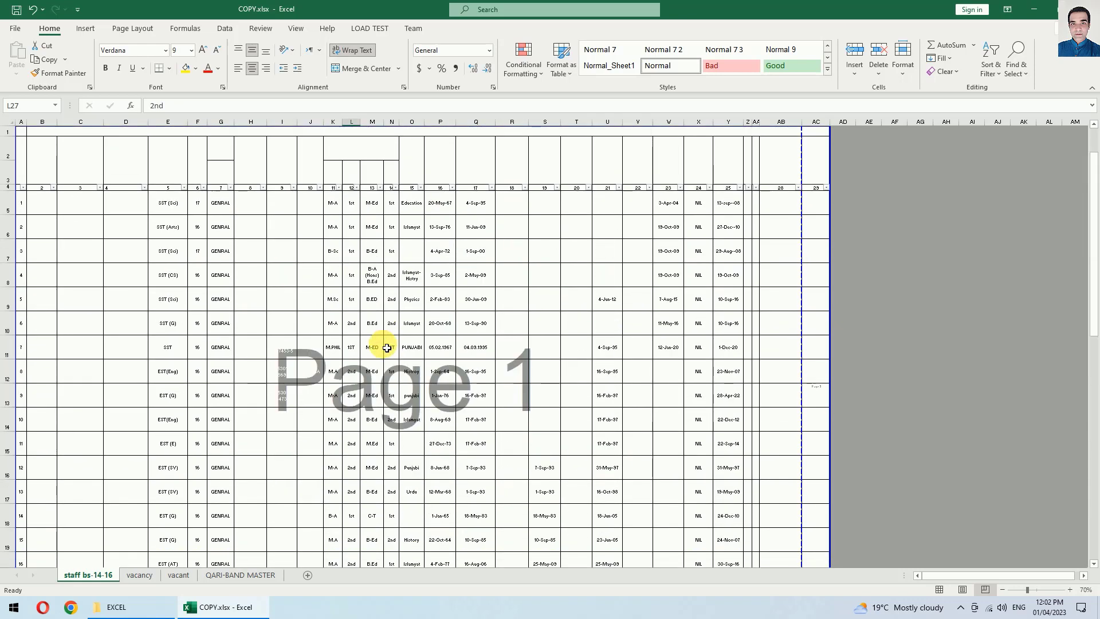
scroll(386, 348, down, 6)
scroll(386, 347, up, 2)
scroll(387, 347, up, 4)
scroll(407, 300, down, 2)
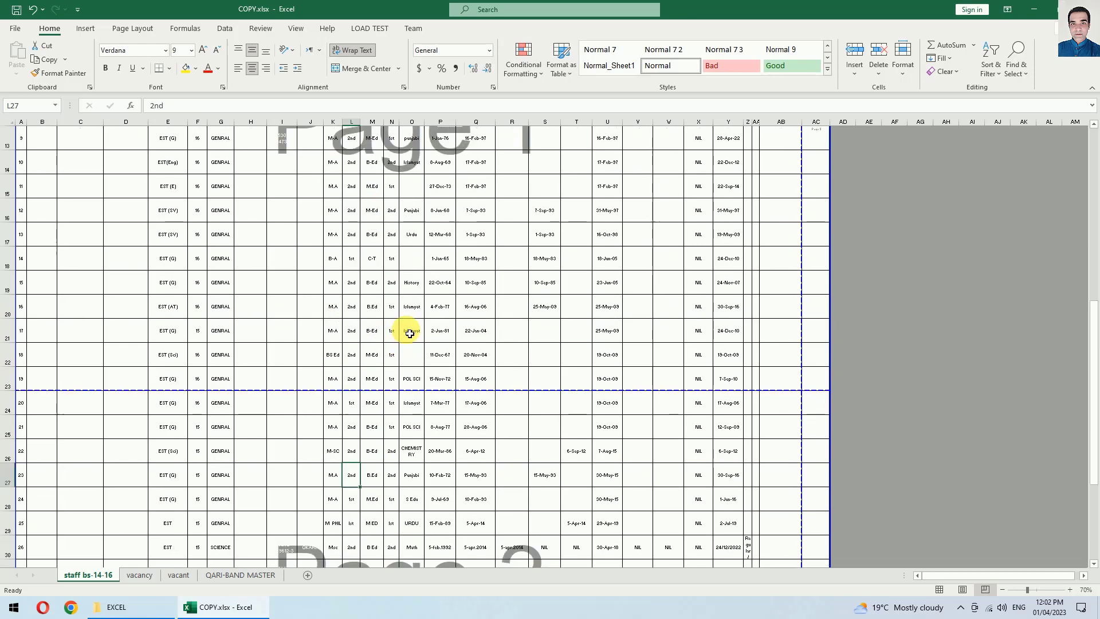
scroll(422, 300, up, 2)
scroll(423, 300, up, 1)
click(425, 354)
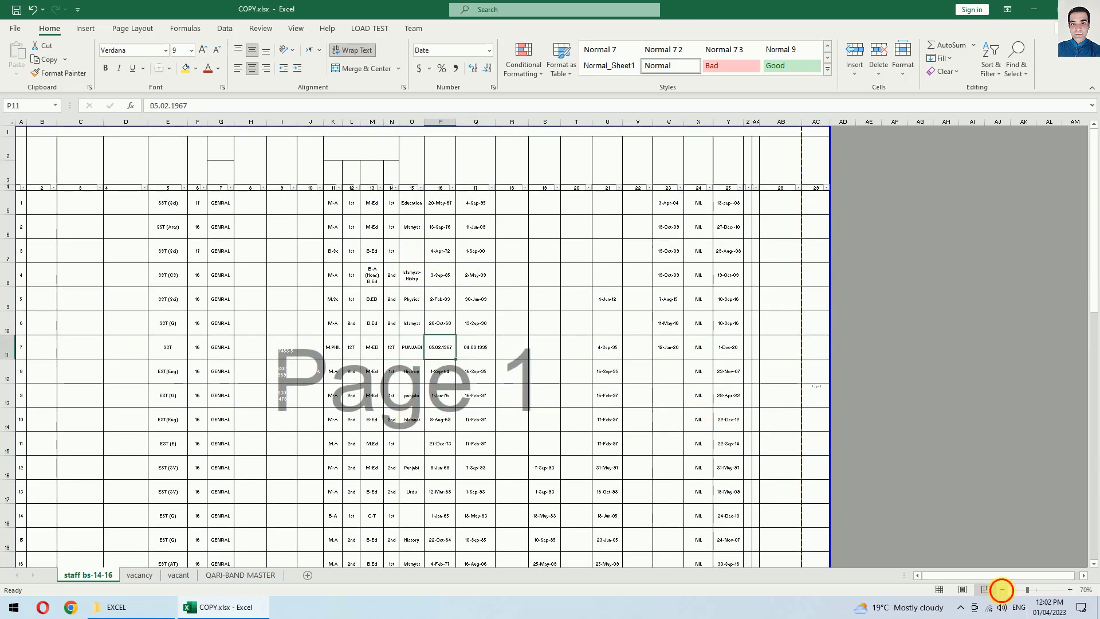
click(1001, 589)
click(1069, 589)
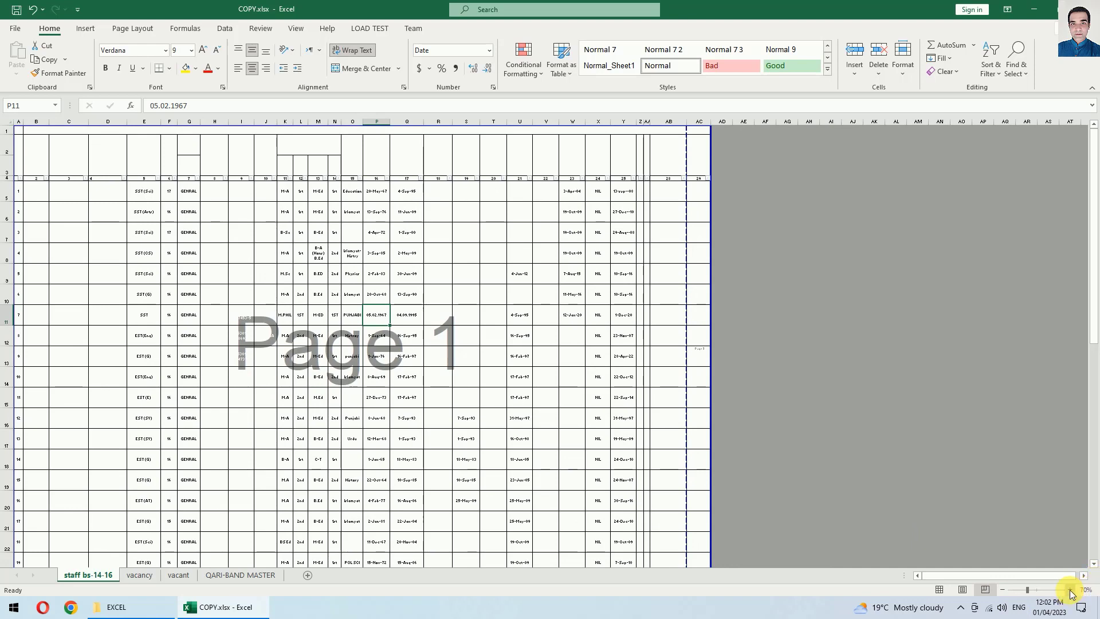
click(1070, 589)
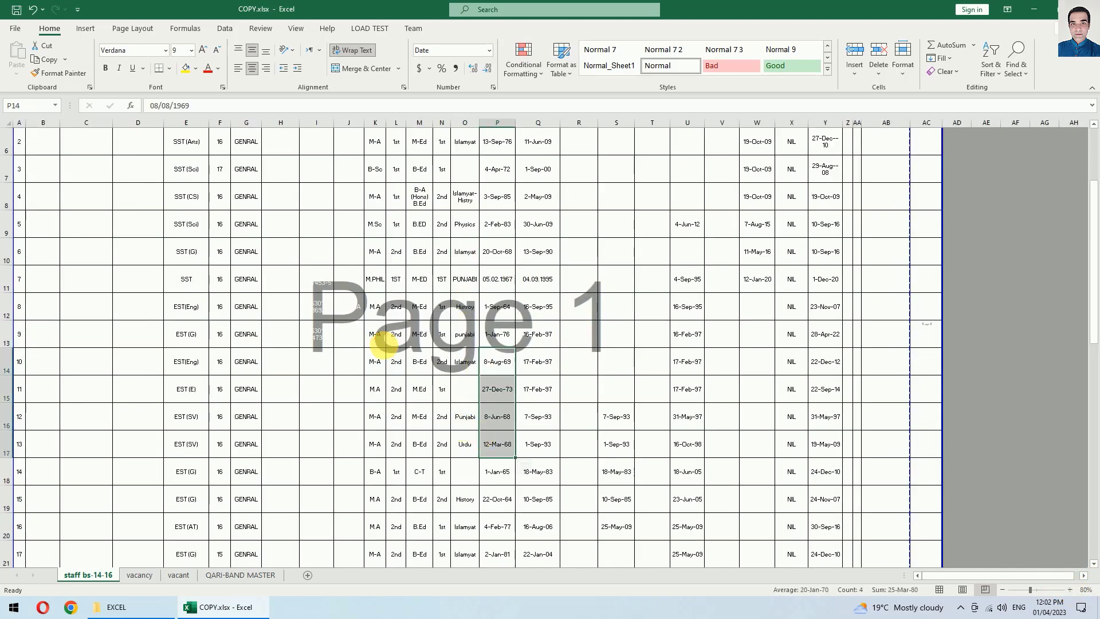
click(471, 194)
scroll(483, 411, up, 1)
scroll(484, 411, up, 1)
scroll(481, 418, down, 8)
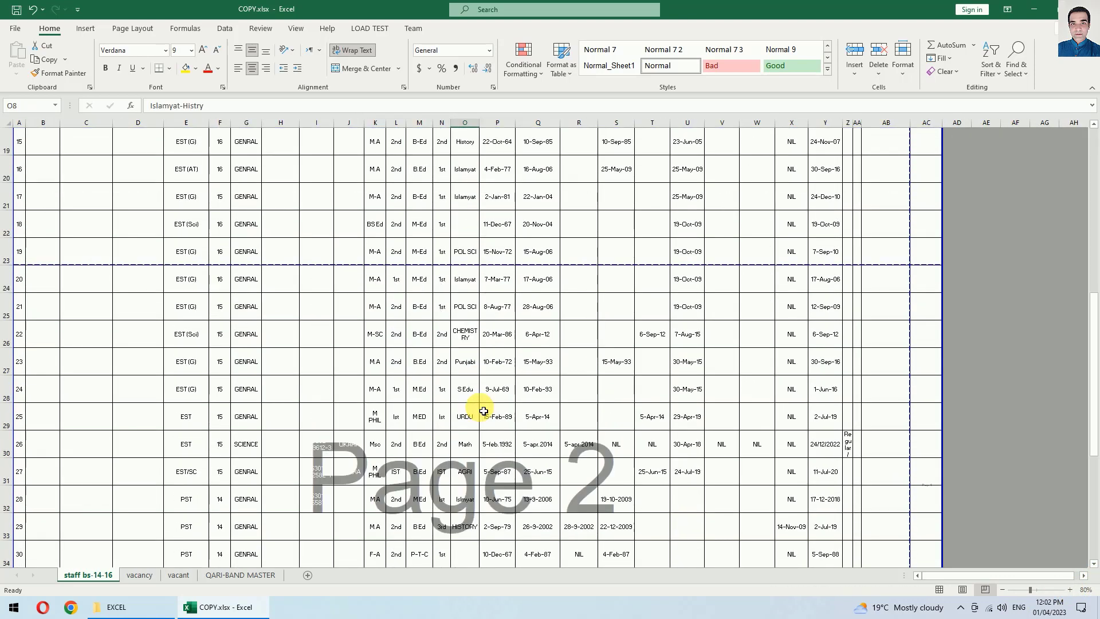
scroll(481, 418, down, 3)
scroll(468, 312, up, 11)
click(466, 325)
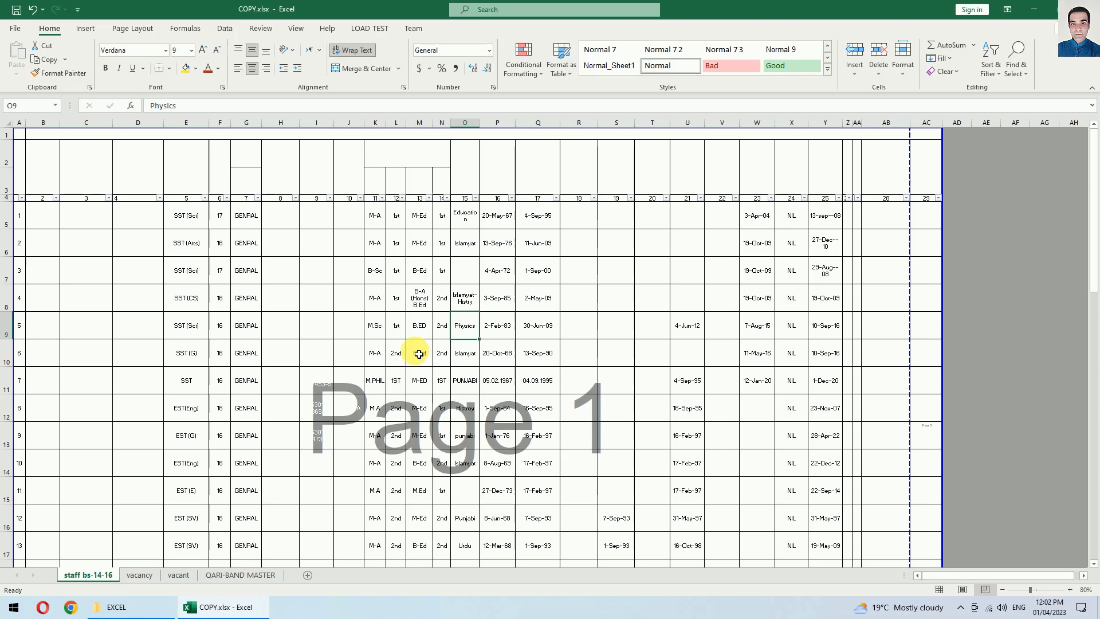
Search the staff sheet for objects with Go To Special; none are found.
key(ctrl+g)
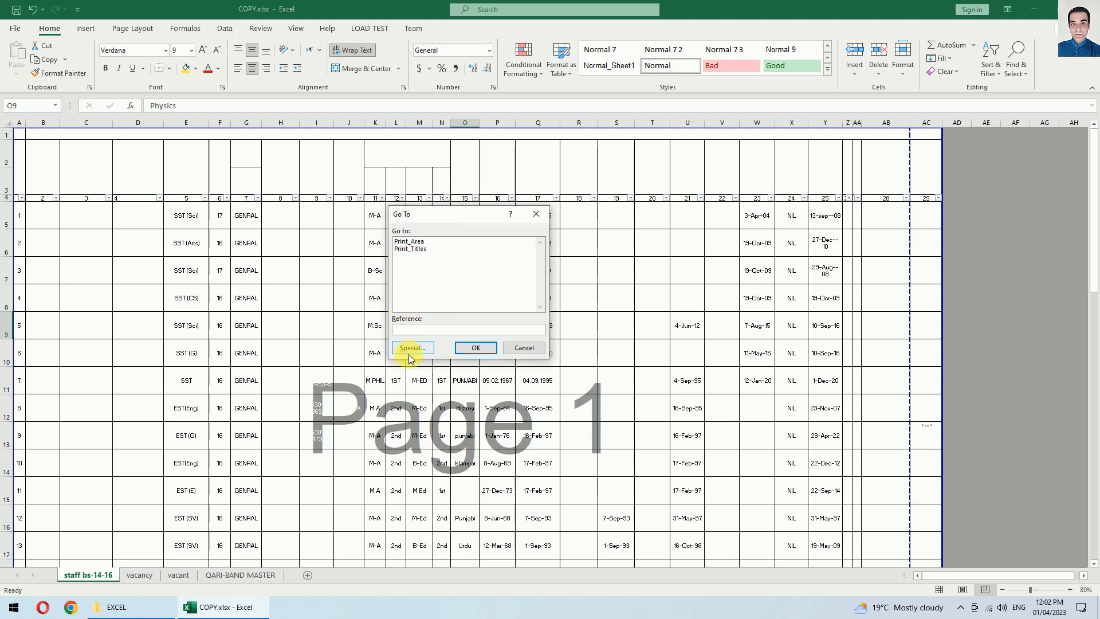
click(413, 347)
click(413, 335)
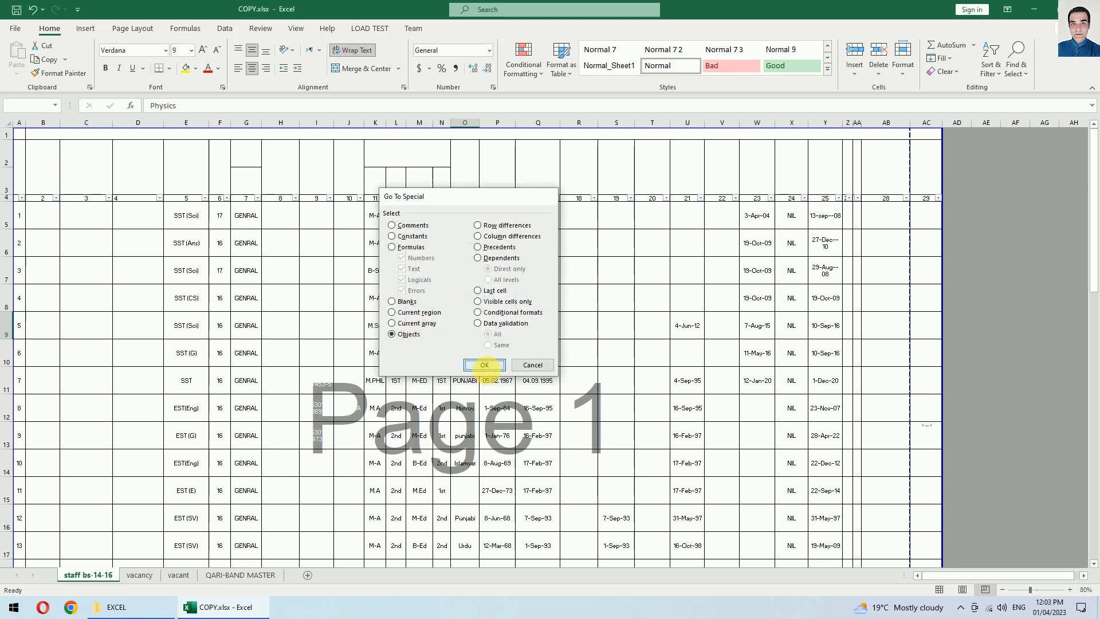
click(484, 365)
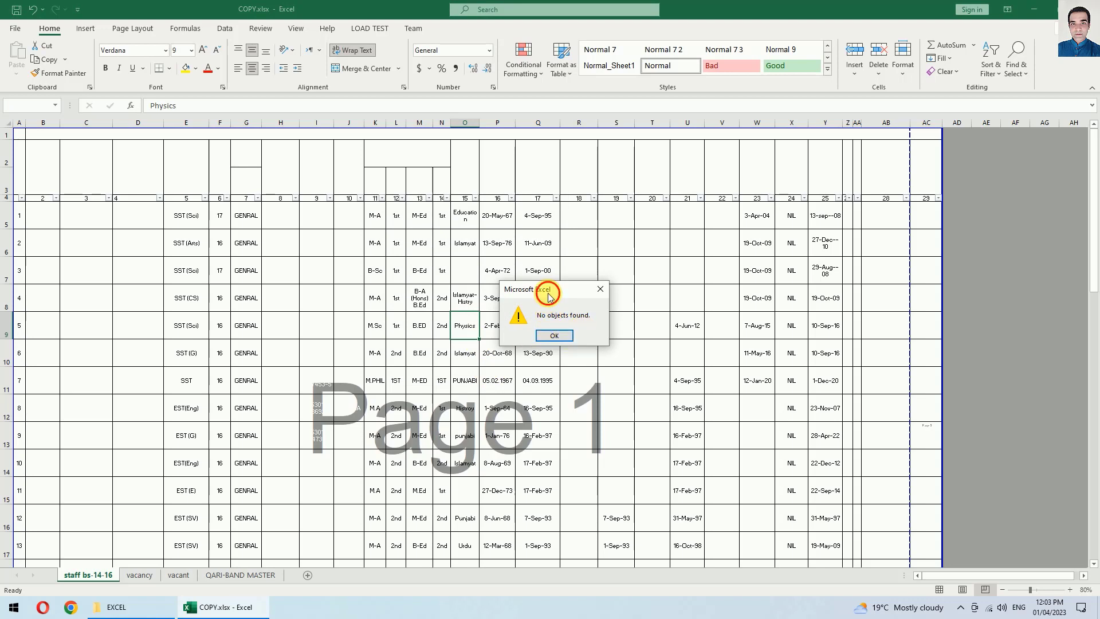
drag(551, 289, 480, 280)
click(484, 324)
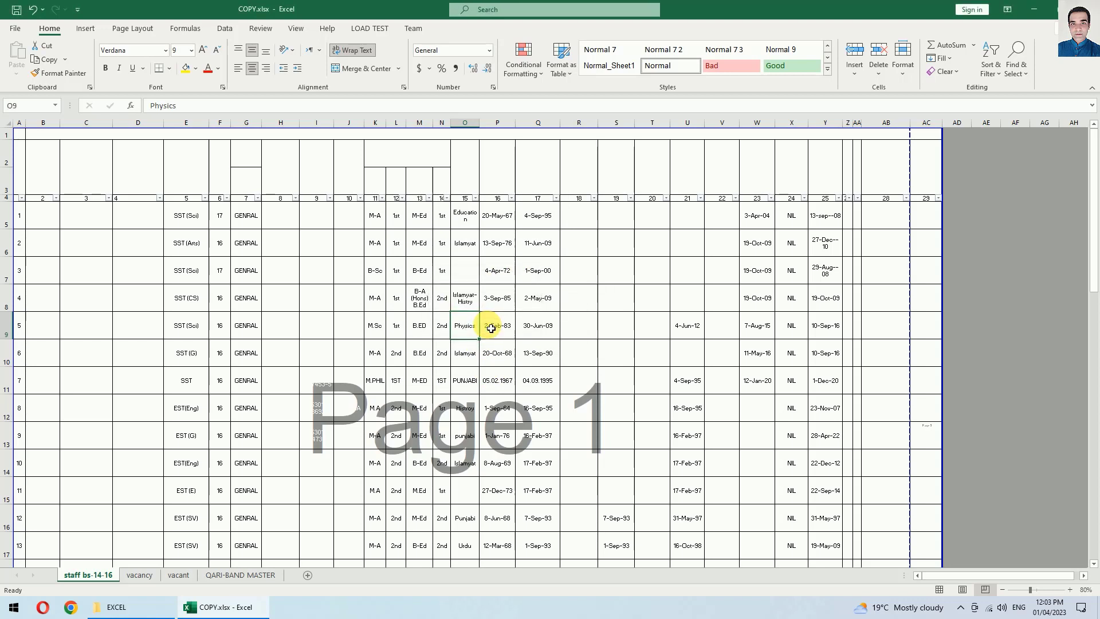
Search the vacancy sheet for objects; none are found.
click(139, 574)
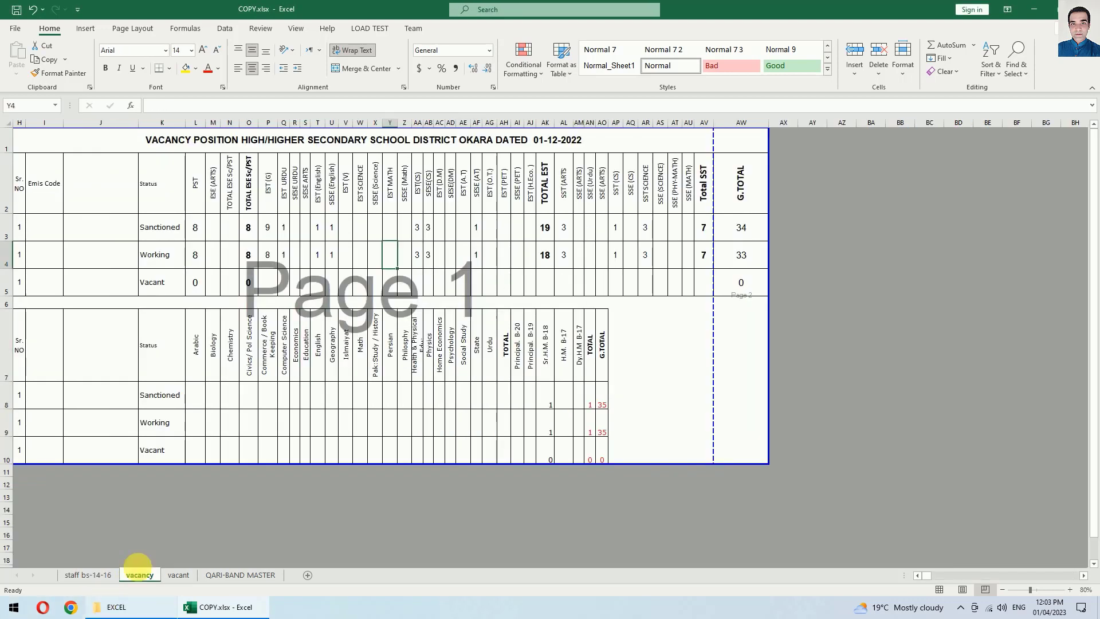
key(ctrl+g)
click(413, 347)
click(408, 334)
click(484, 365)
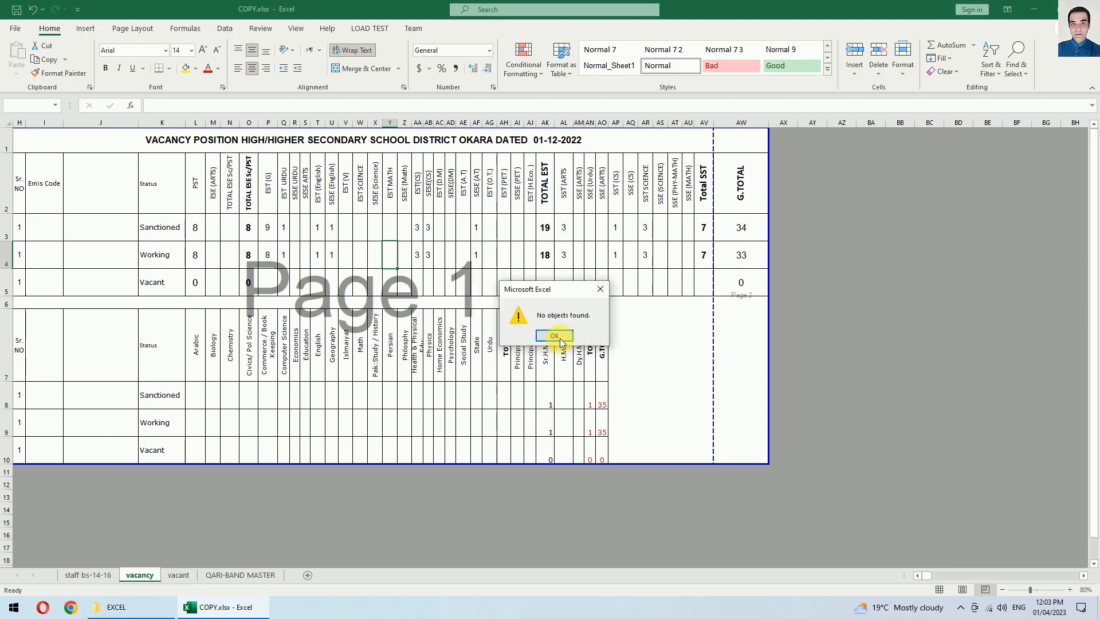
click(555, 335)
Select all objects on the vacant sheet and delete them.
click(178, 574)
key(ctrl+g)
click(413, 348)
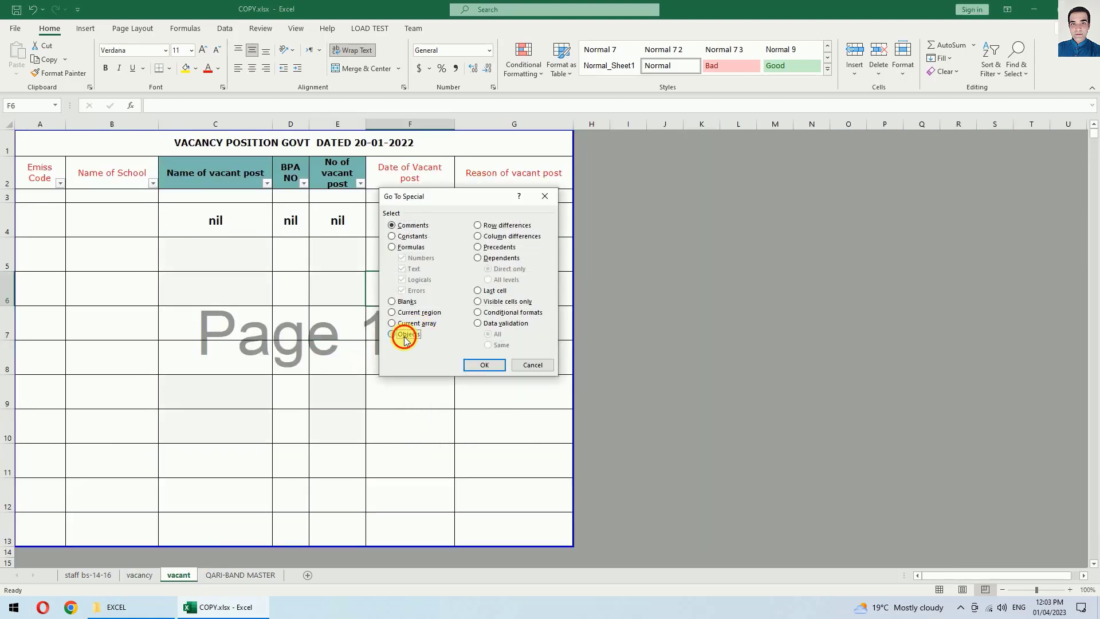
click(407, 333)
click(484, 365)
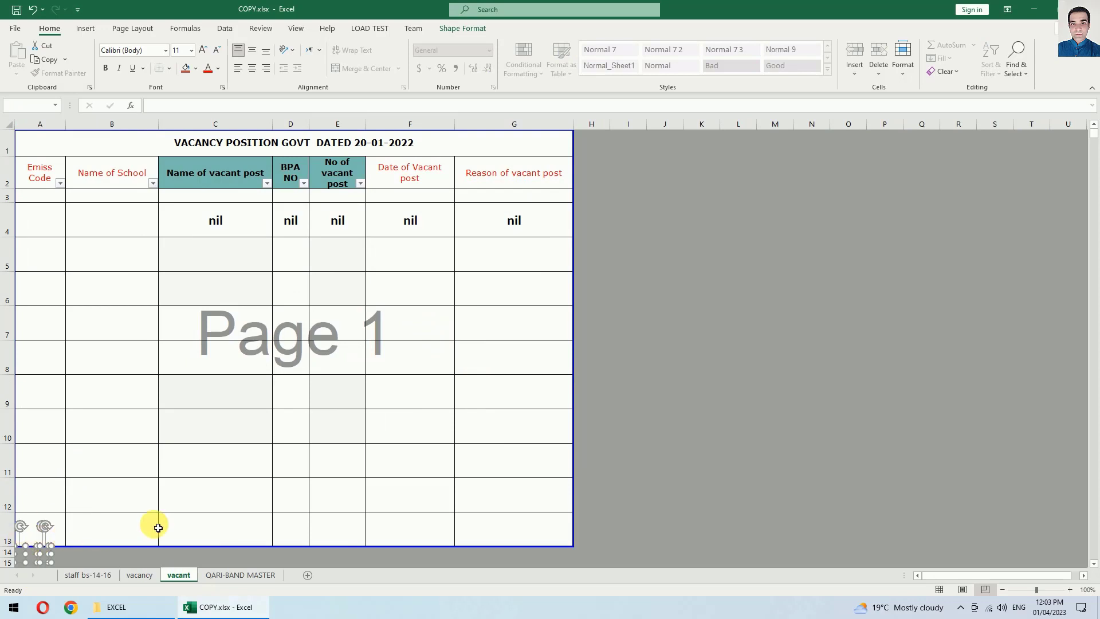
key(Delete)
click(350, 370)
Run the Go To Special object search on the QARI-BAND MASTER sheet.
key(ctrl+Page_Down)
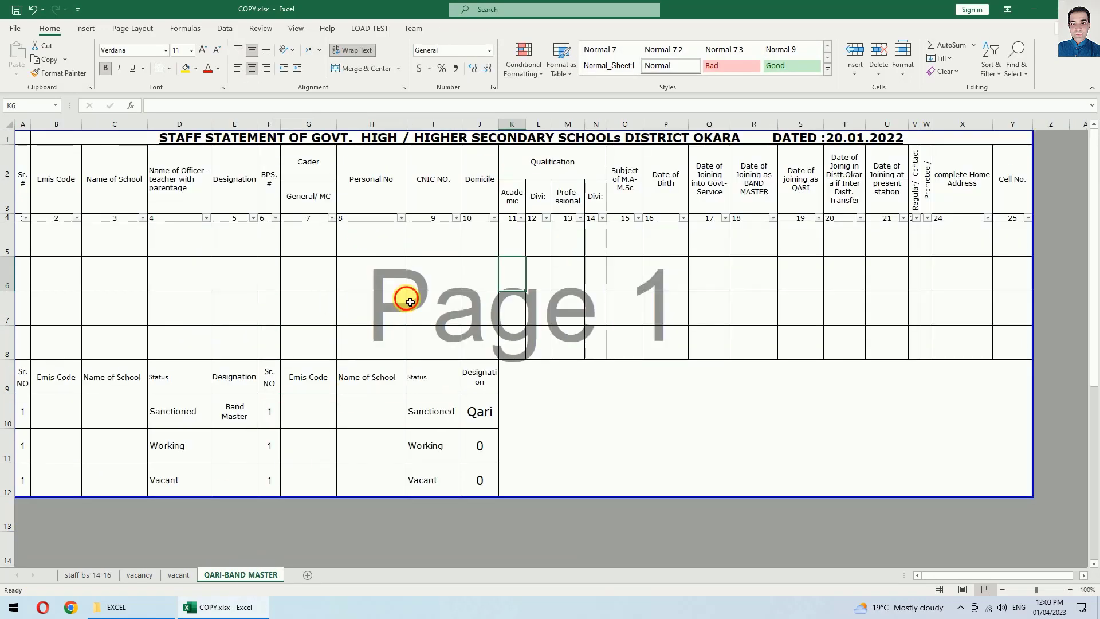
key(ctrl+g)
click(413, 346)
click(401, 334)
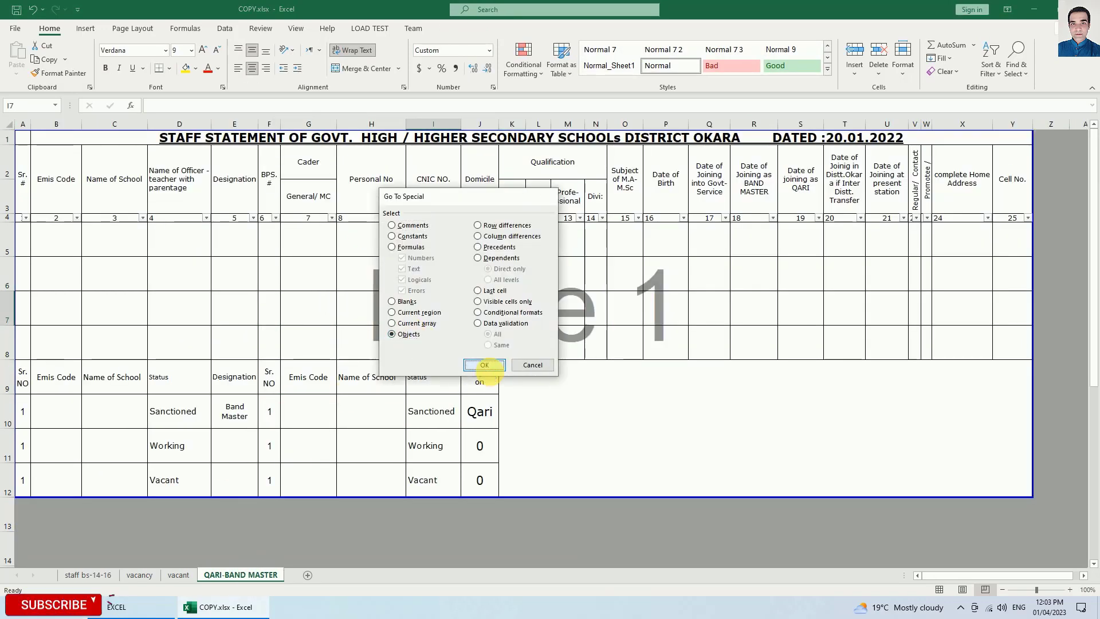
click(483, 365)
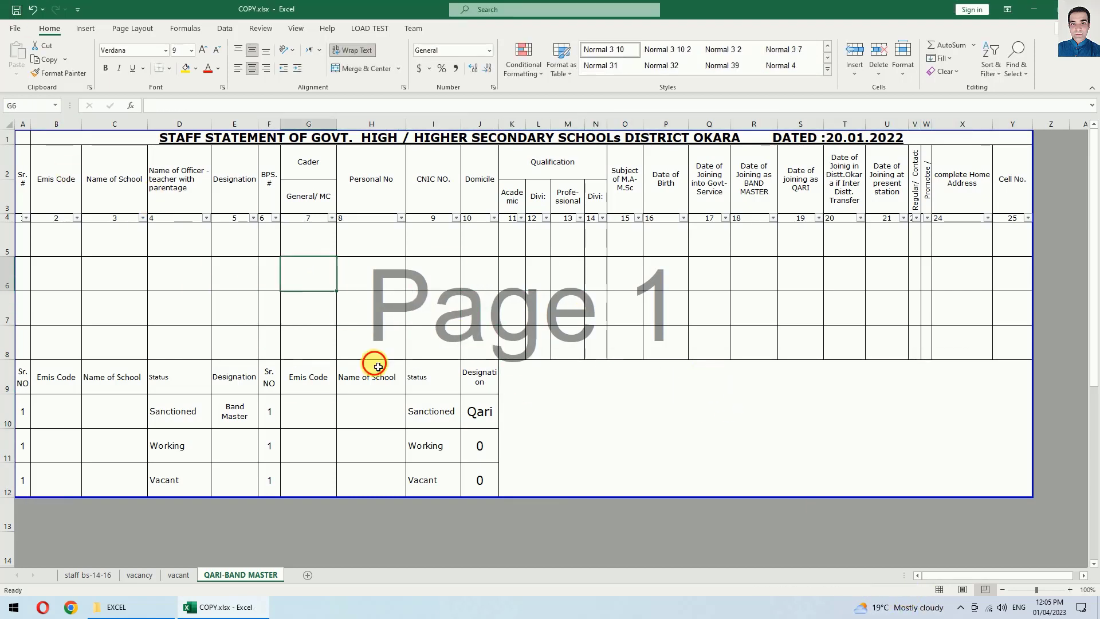
Return to the staff bs-14-16 sheet, zoom out slightly and select cell O13.
click(139, 575)
click(87, 574)
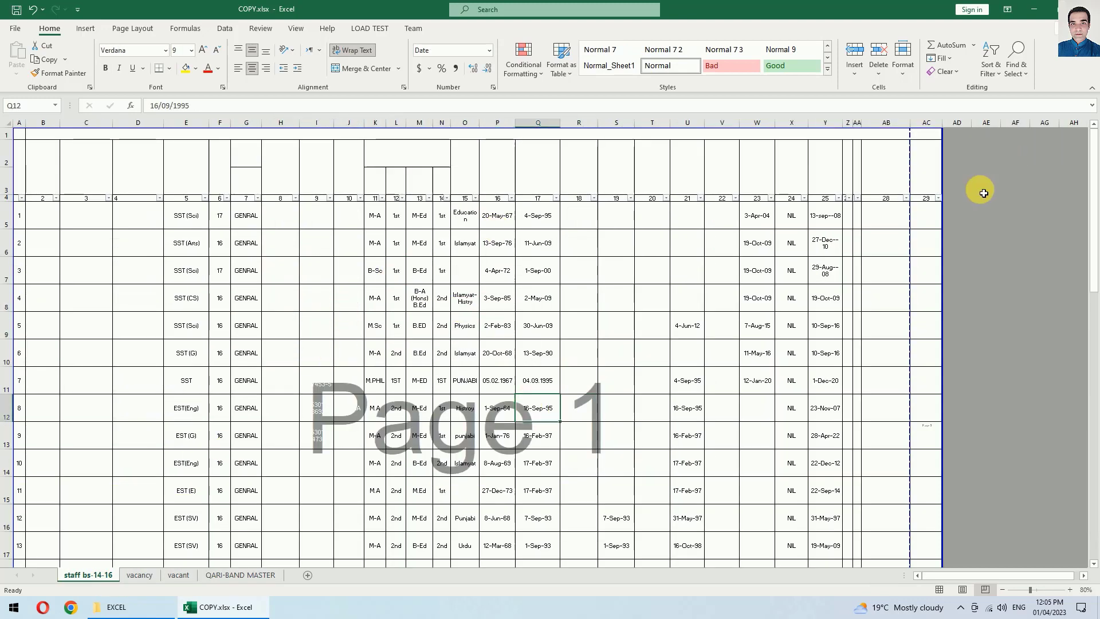
click(1002, 590)
click(412, 399)
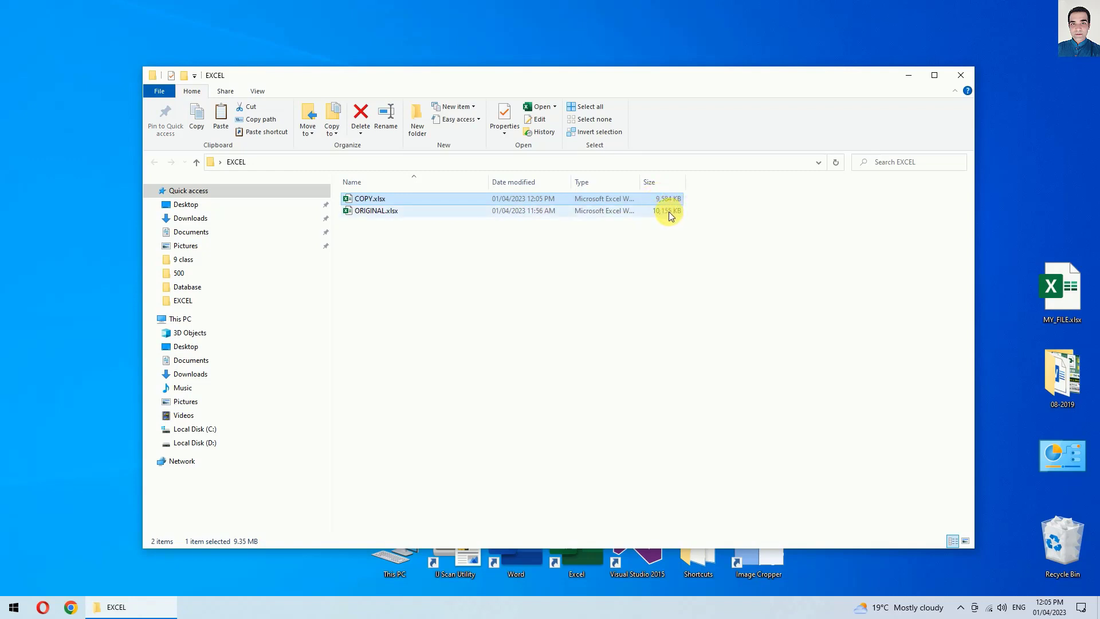
Delete the old ORIGINAL.xlsx to the Recycle Bin.
click(416, 211)
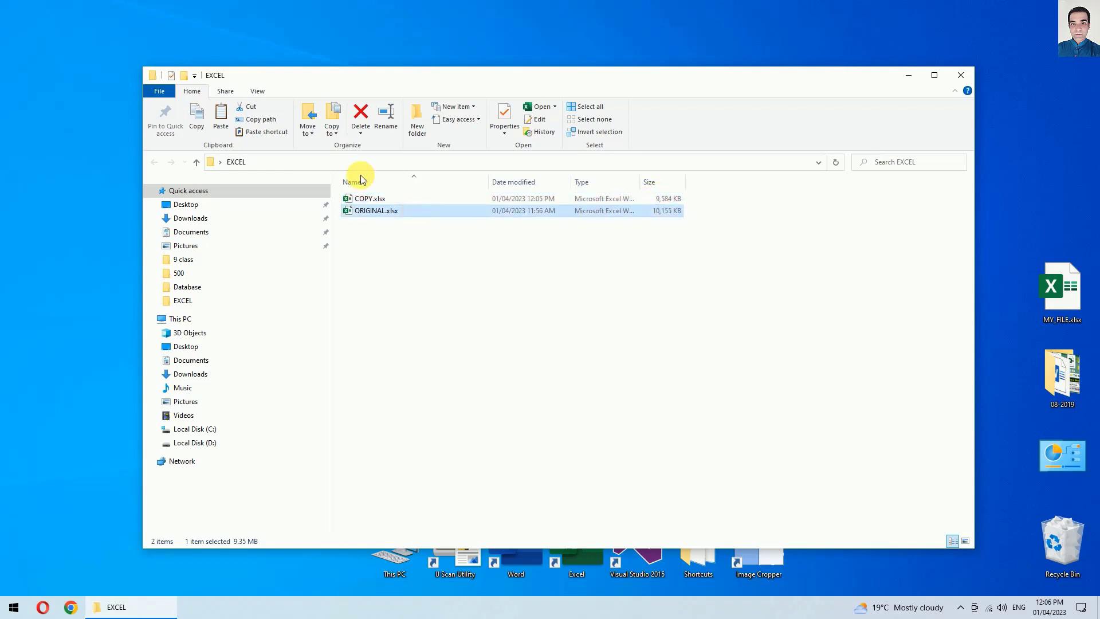
click(359, 112)
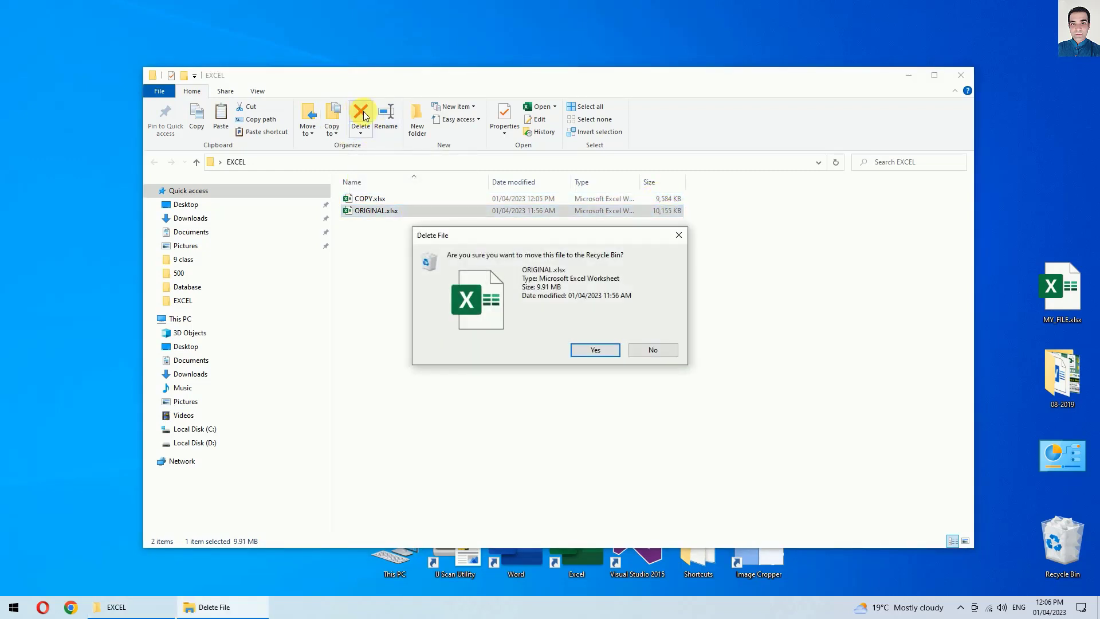
click(596, 351)
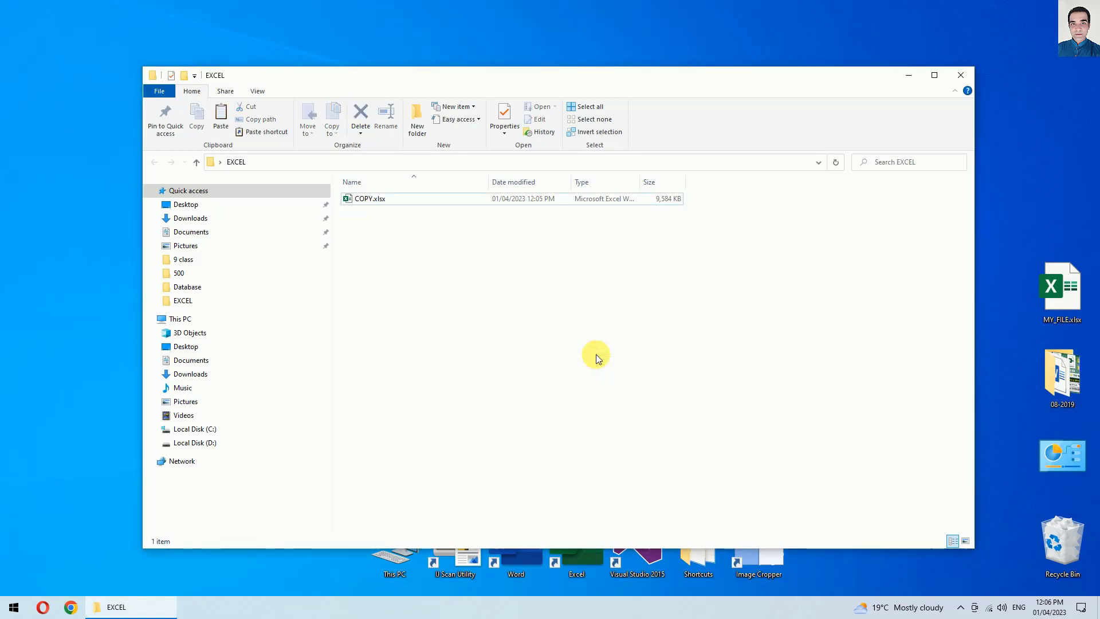
Copy COPY.xlsx and paste a duplicate into the EXCEL folder.
click(384, 202)
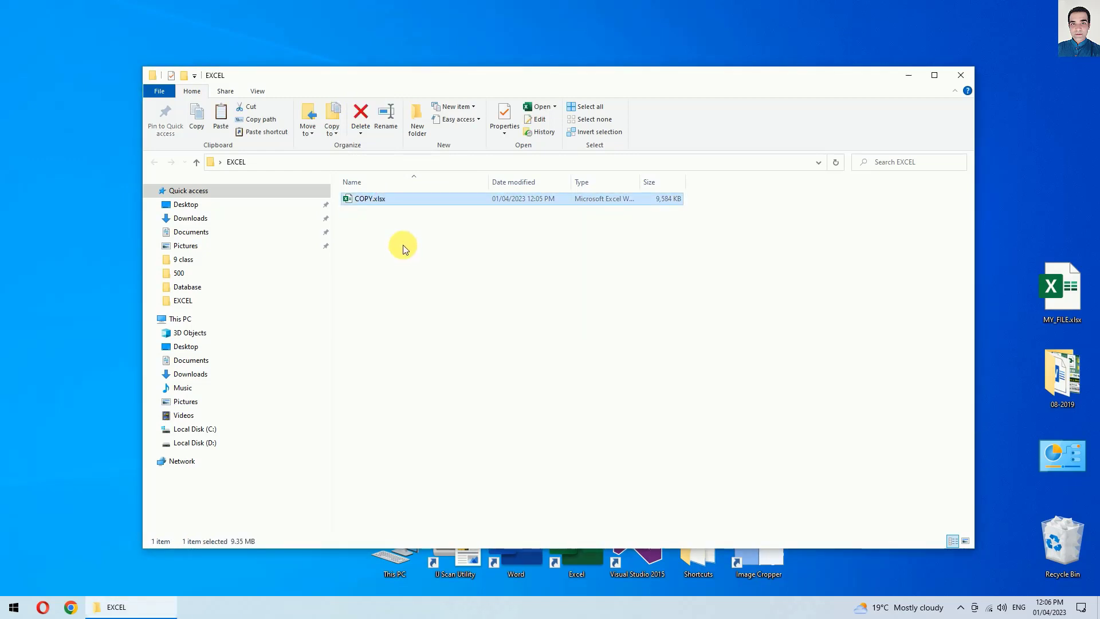
right_click(403, 205)
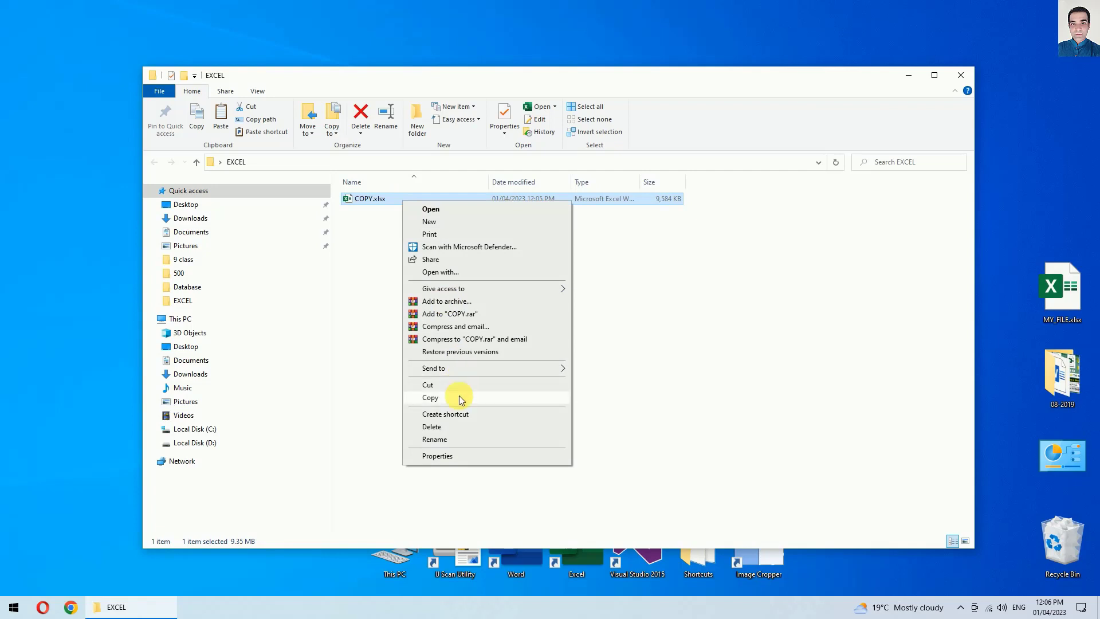
click(458, 395)
right_click(459, 284)
click(487, 363)
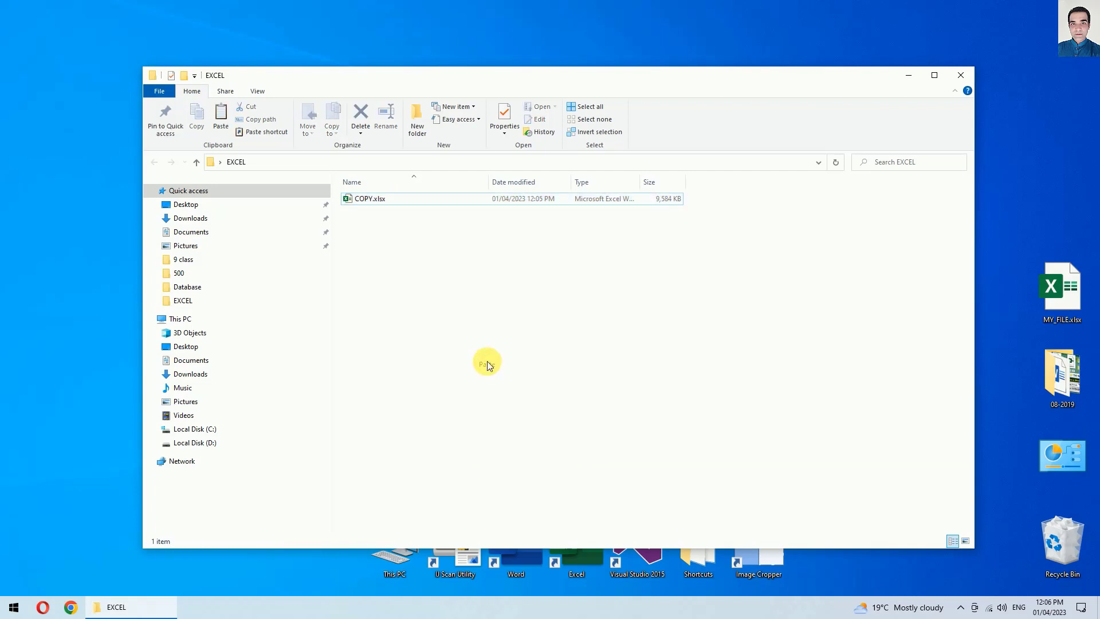
Rename the duplicate workbook to ORIGINAL.xlsx.
right_click(394, 213)
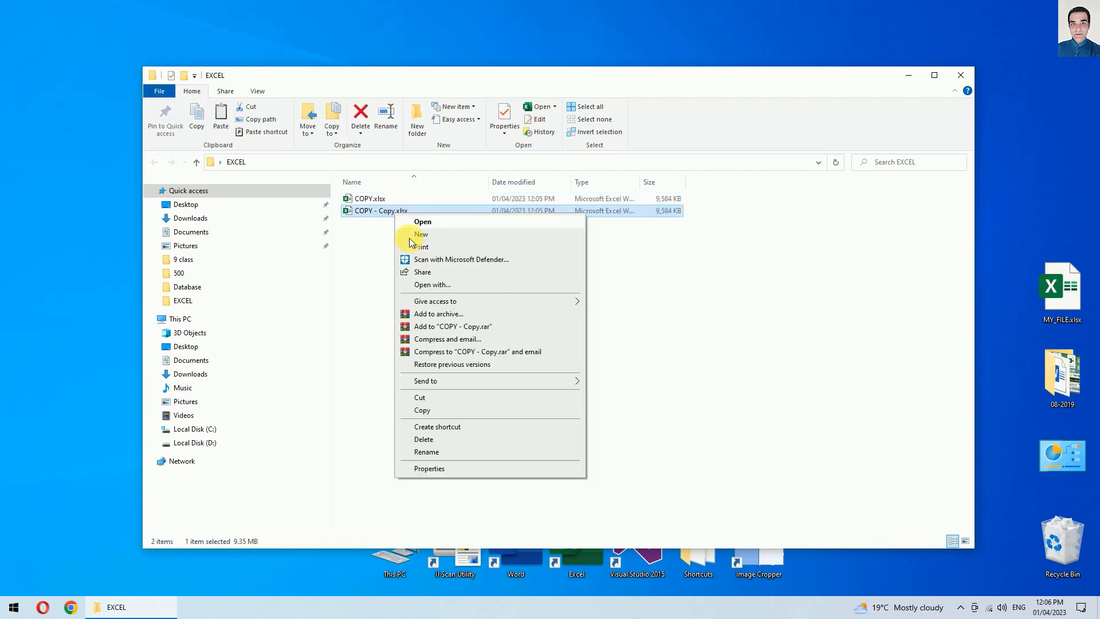
click(423, 449)
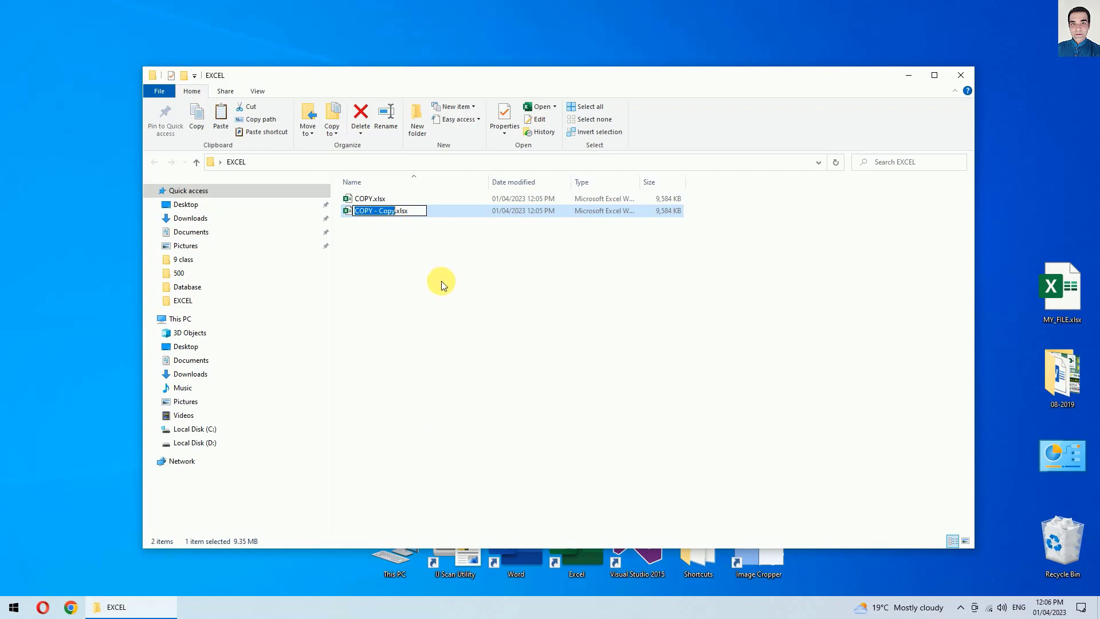
text(ORI)
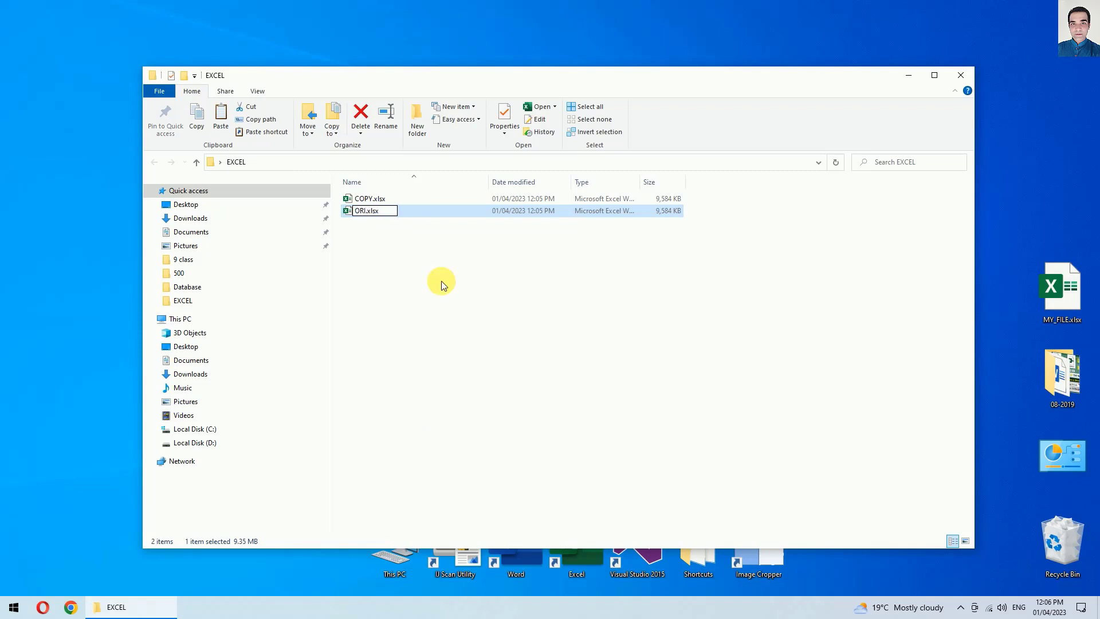
text(GIN)
text(AL)
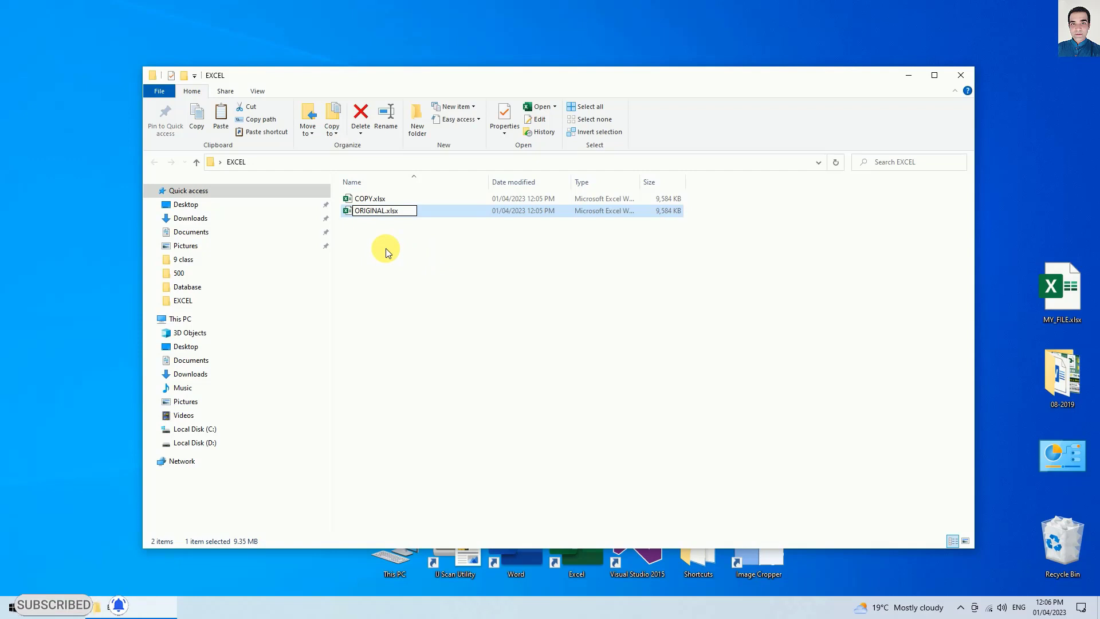
key(Return)
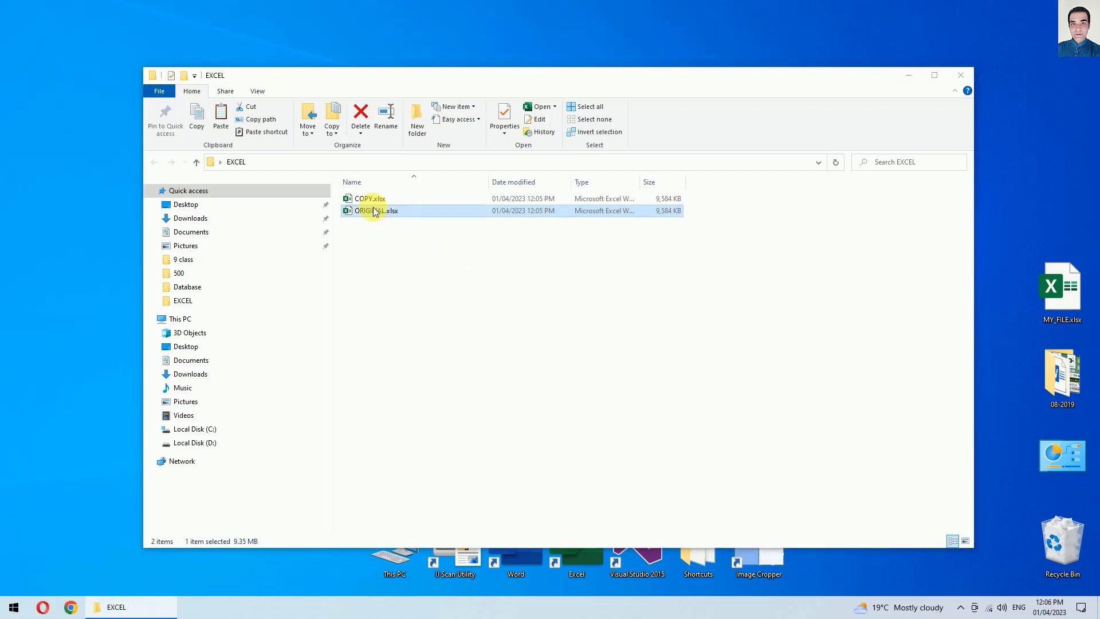
click(371, 200)
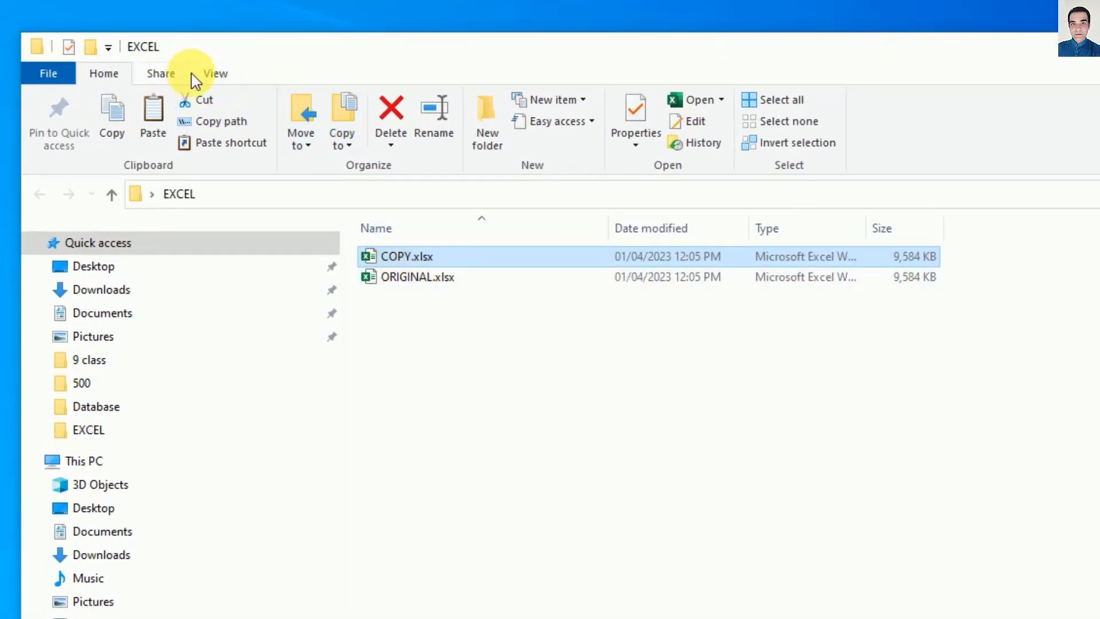
Make sure File name extensions are shown in the folder view.
click(216, 74)
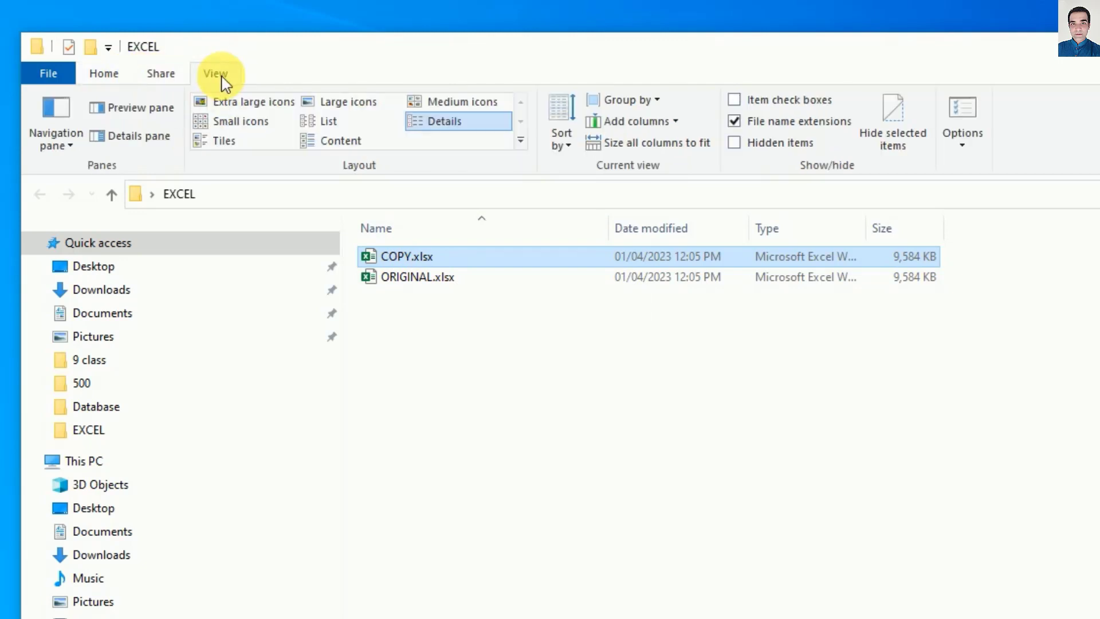
click(773, 123)
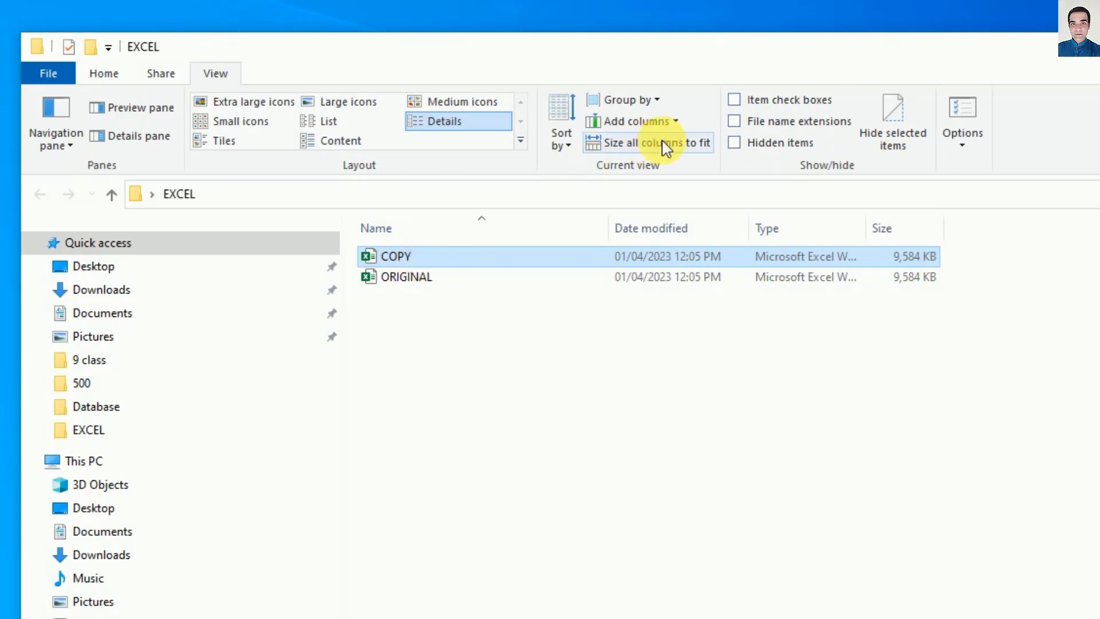
click(768, 122)
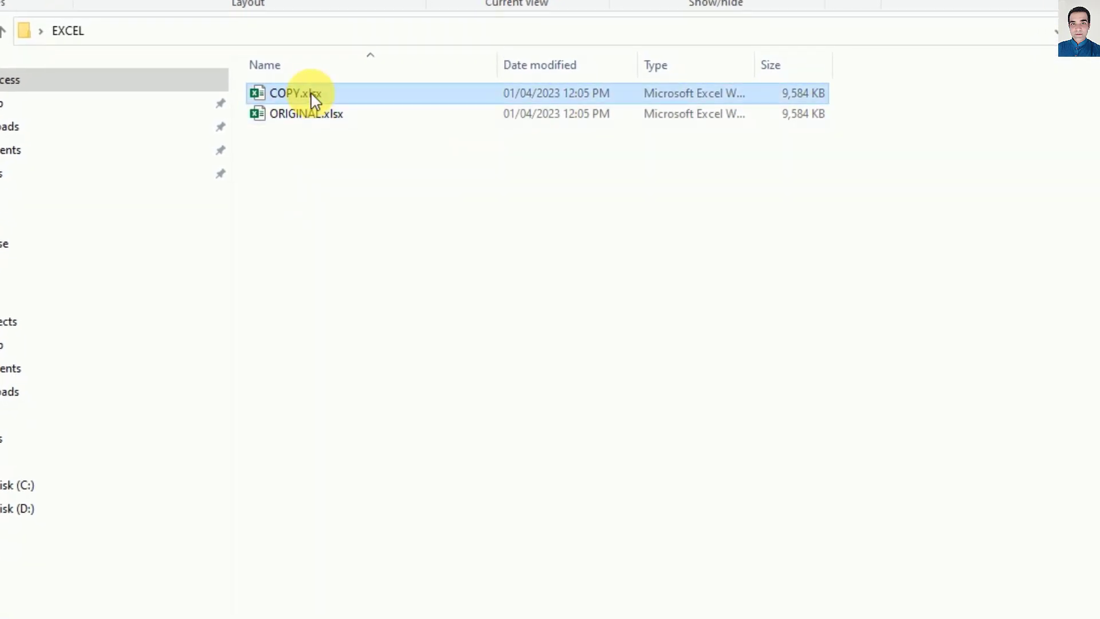
Rename COPY.xlsx to COPY.zip and accept the extension change.
right_click(313, 100)
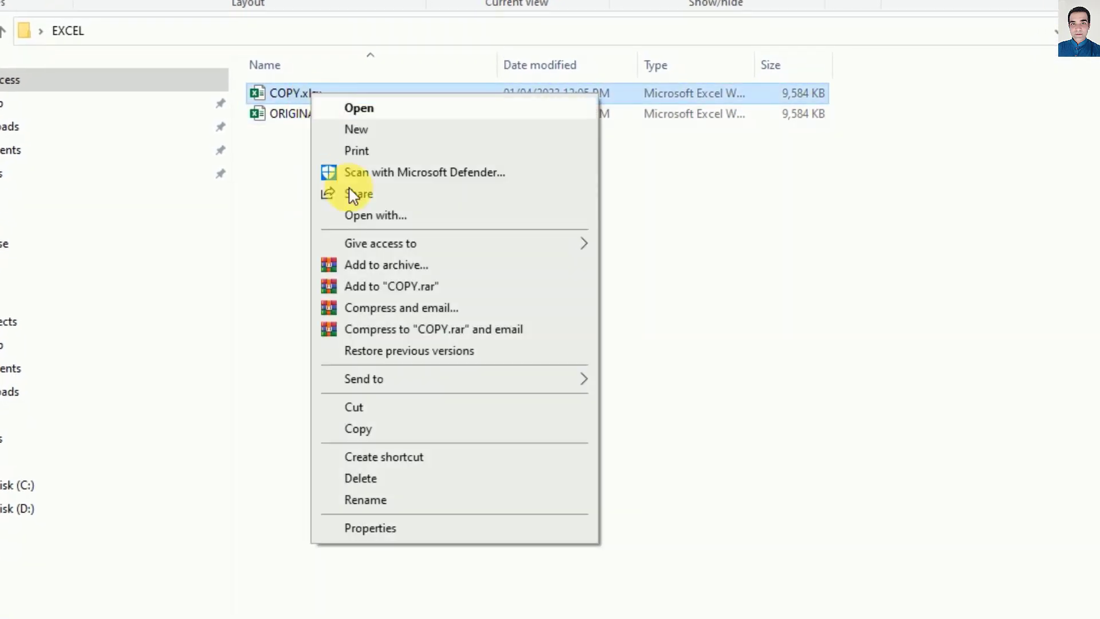
click(368, 500)
drag(324, 94, 310, 97)
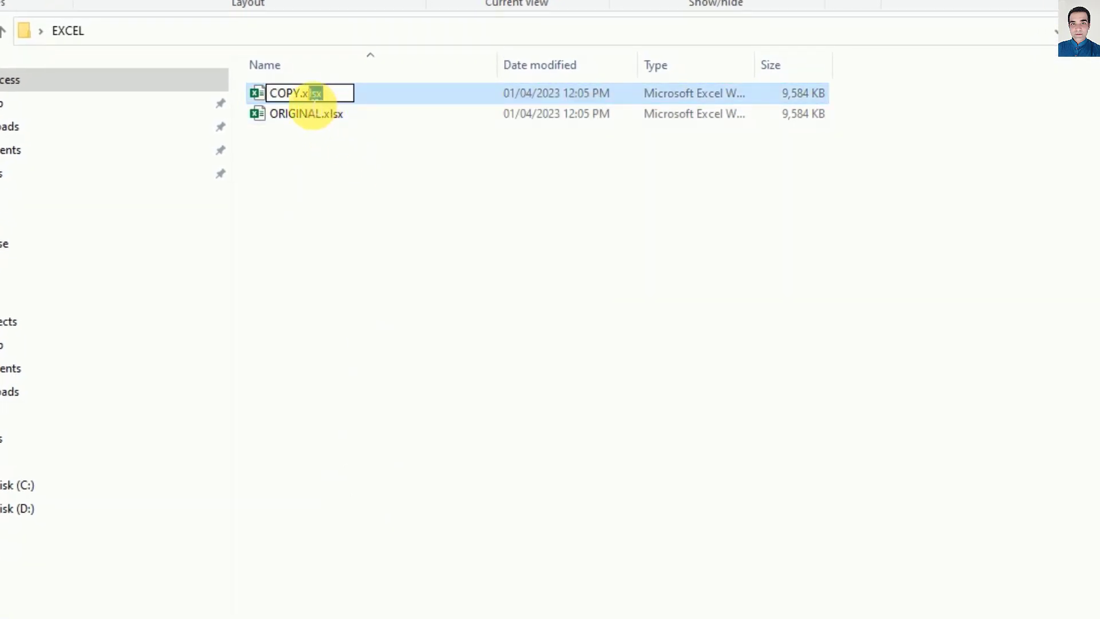
right_click(315, 98)
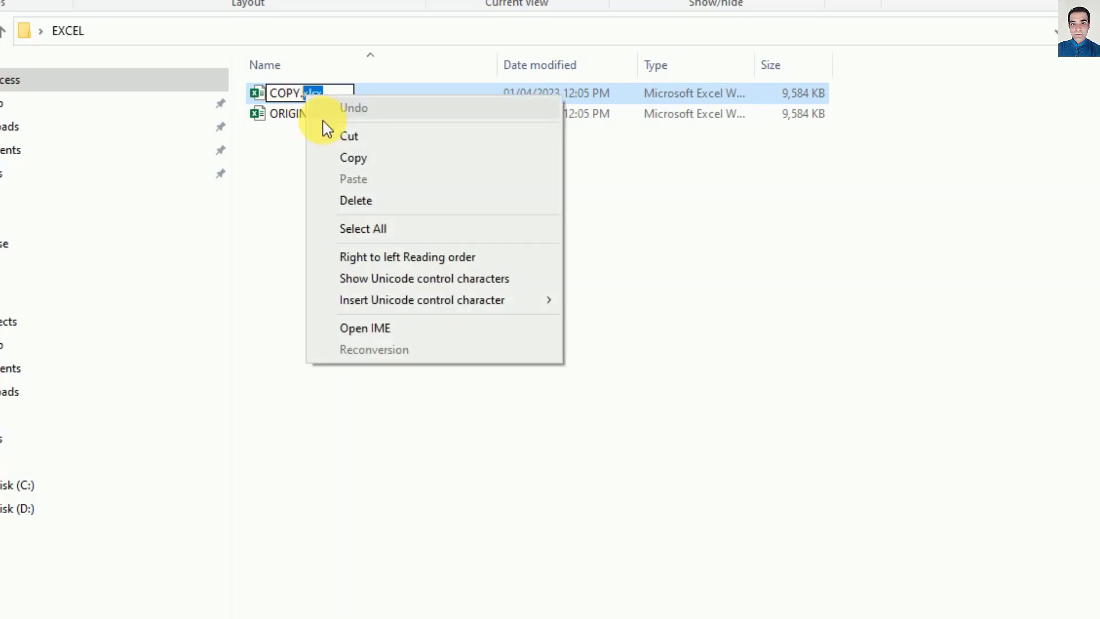
click(336, 156)
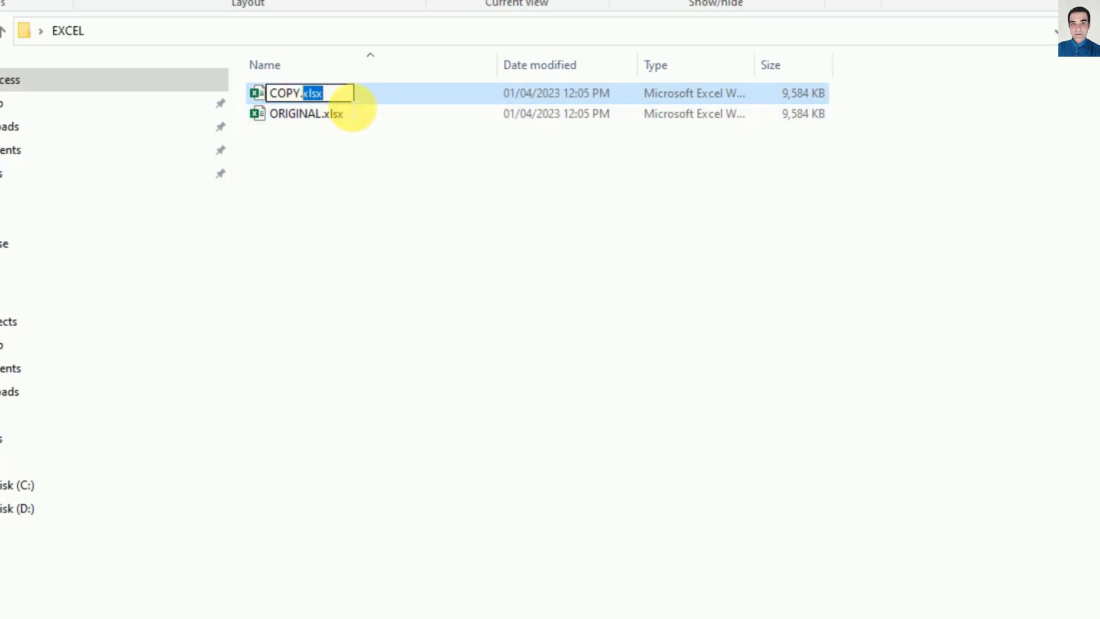
text(zip)
key(Return)
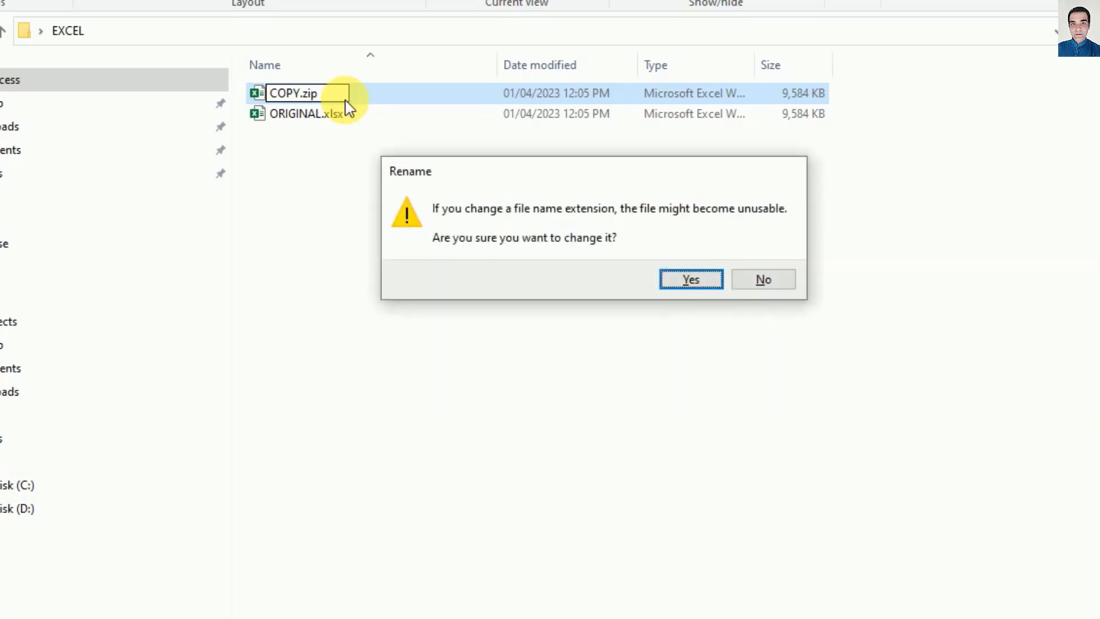
click(690, 285)
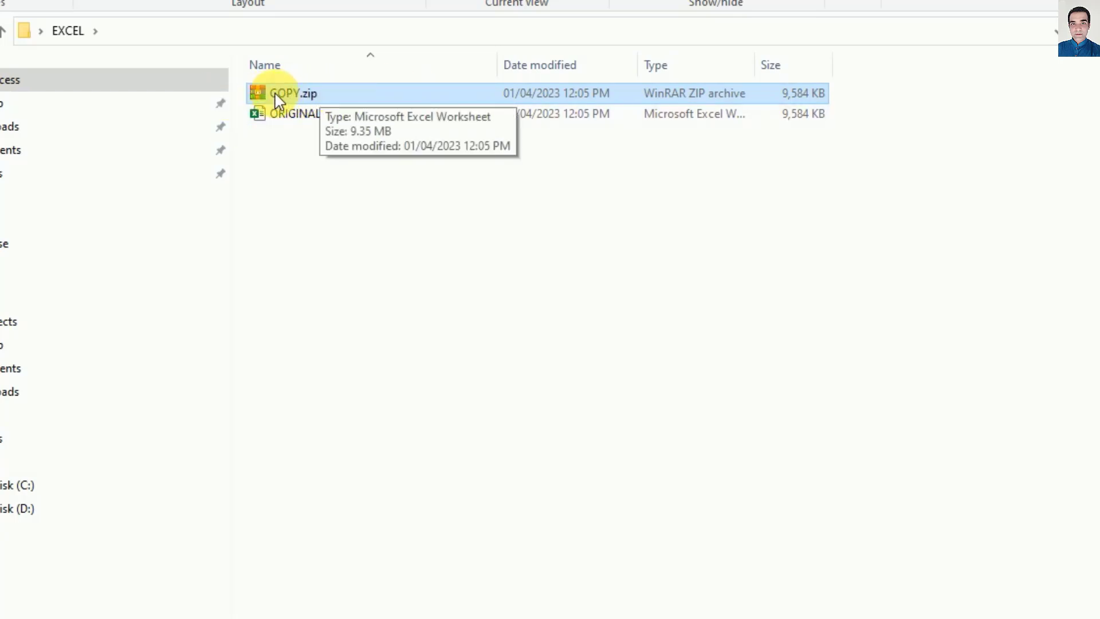
Open COPY.zip in WinRAR and browse to its xl\worksheets folder.
double_click(301, 95)
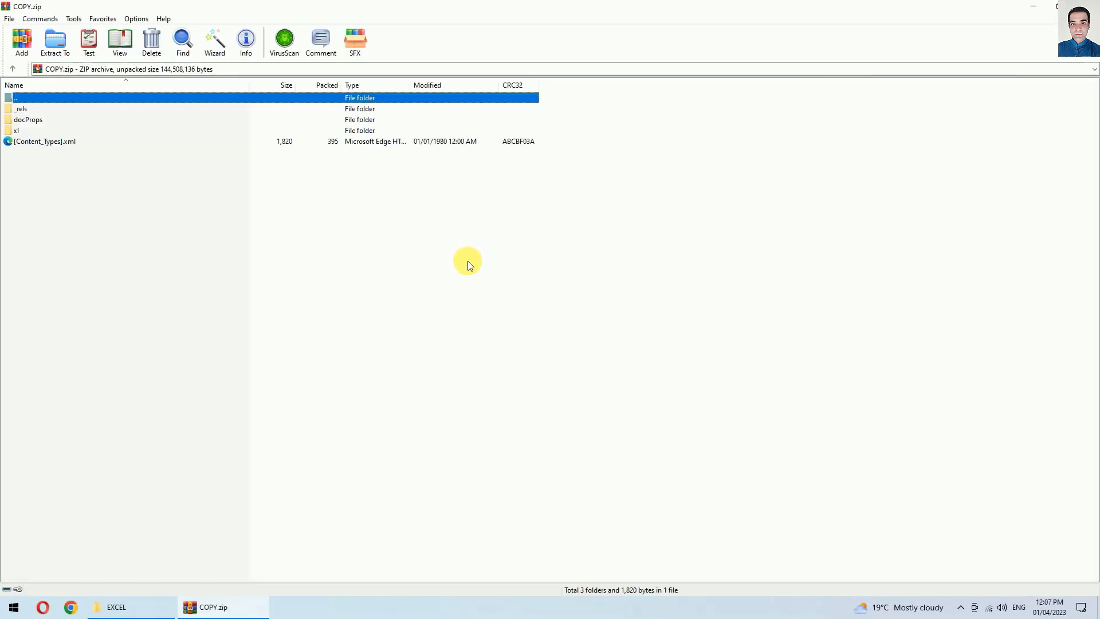
drag(416, 7, 625, 164)
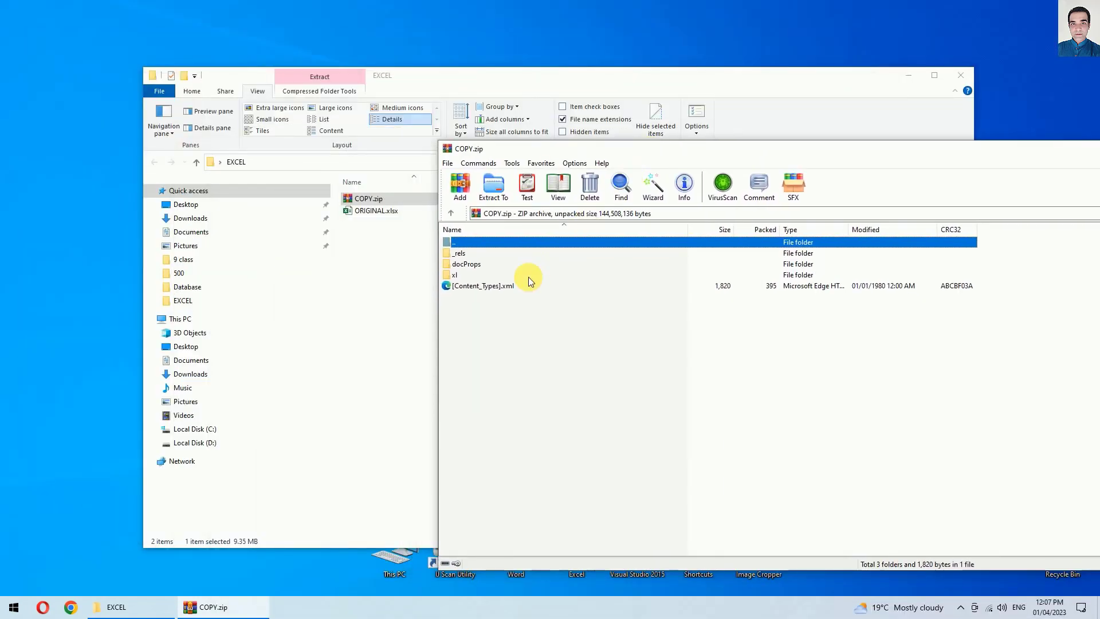
drag(445, 162, 452, 211)
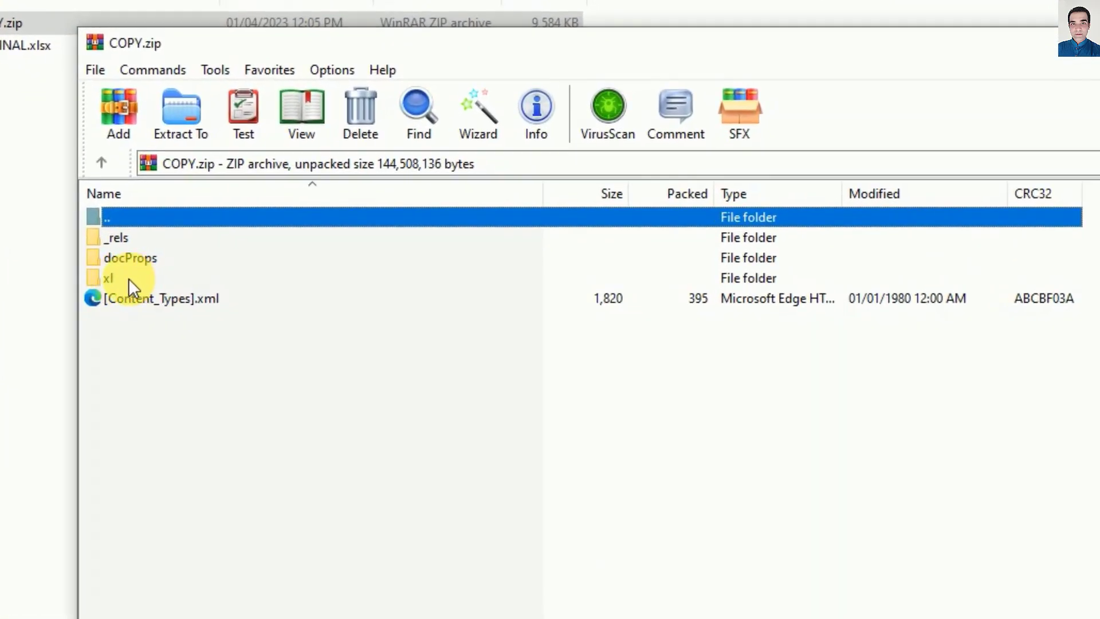
double_click(128, 277)
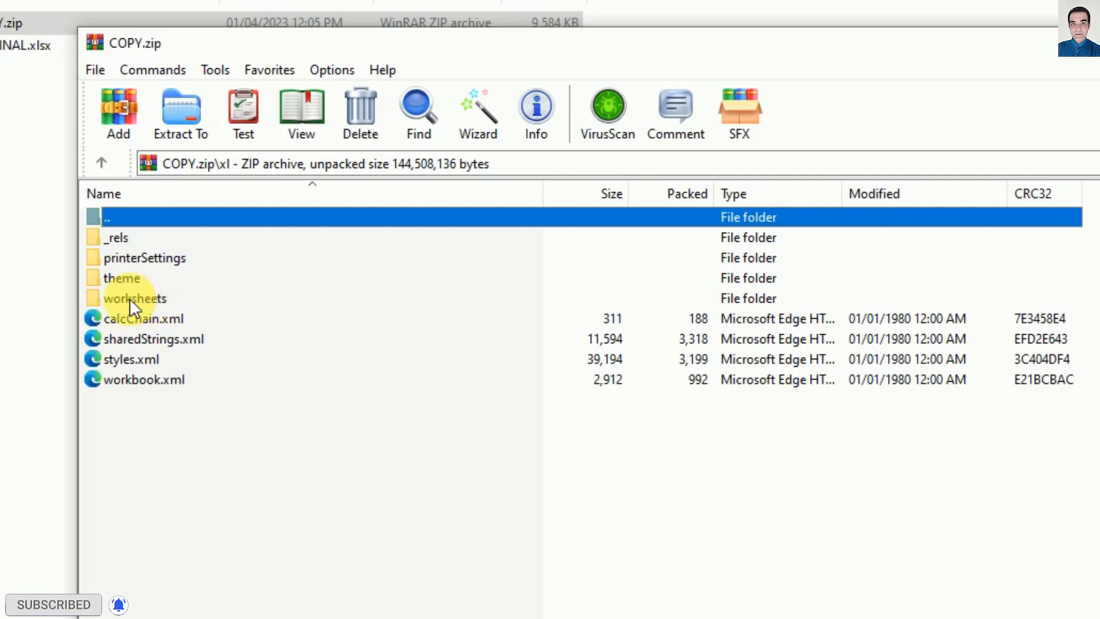
double_click(136, 298)
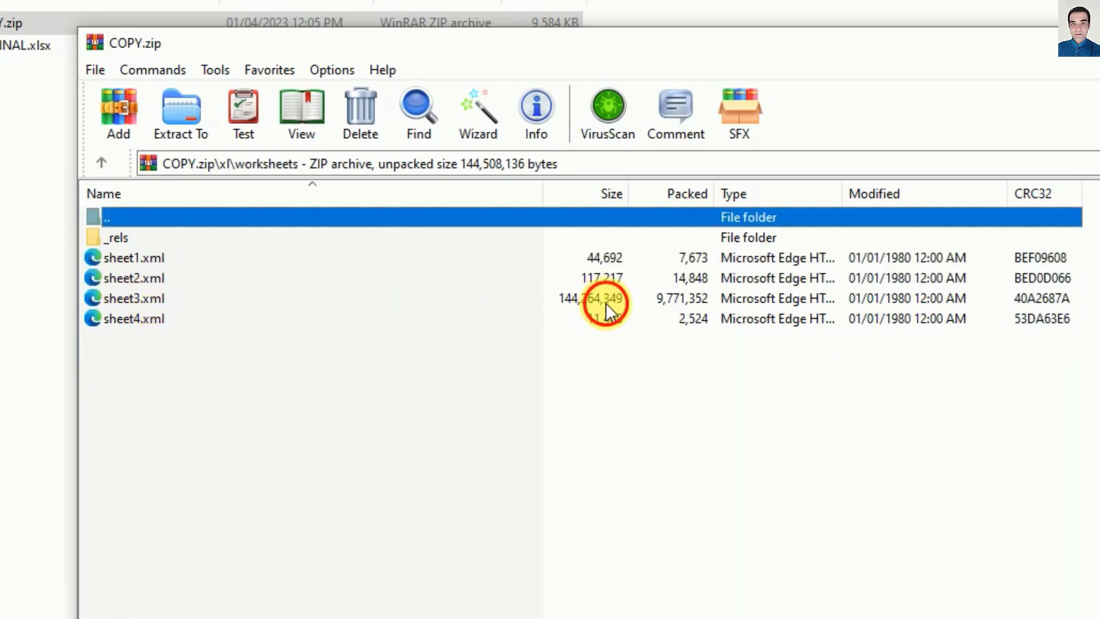
Compare the worksheet entries and delete the oversized sheet3.xml, shrinking the archive to 41 KB.
click(559, 302)
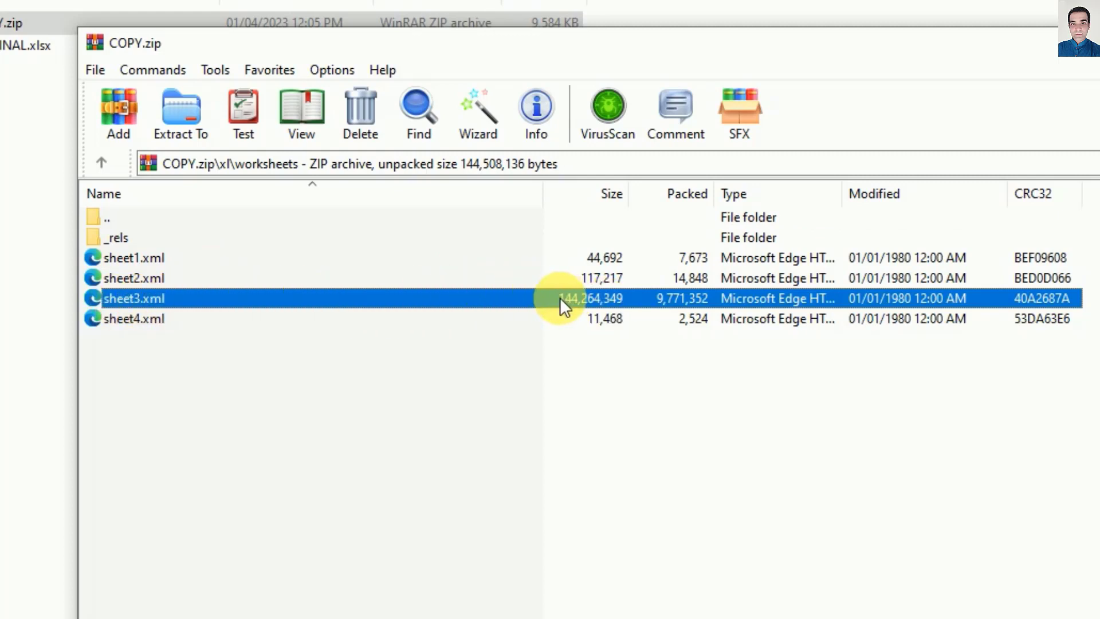
click(598, 260)
click(597, 281)
click(596, 318)
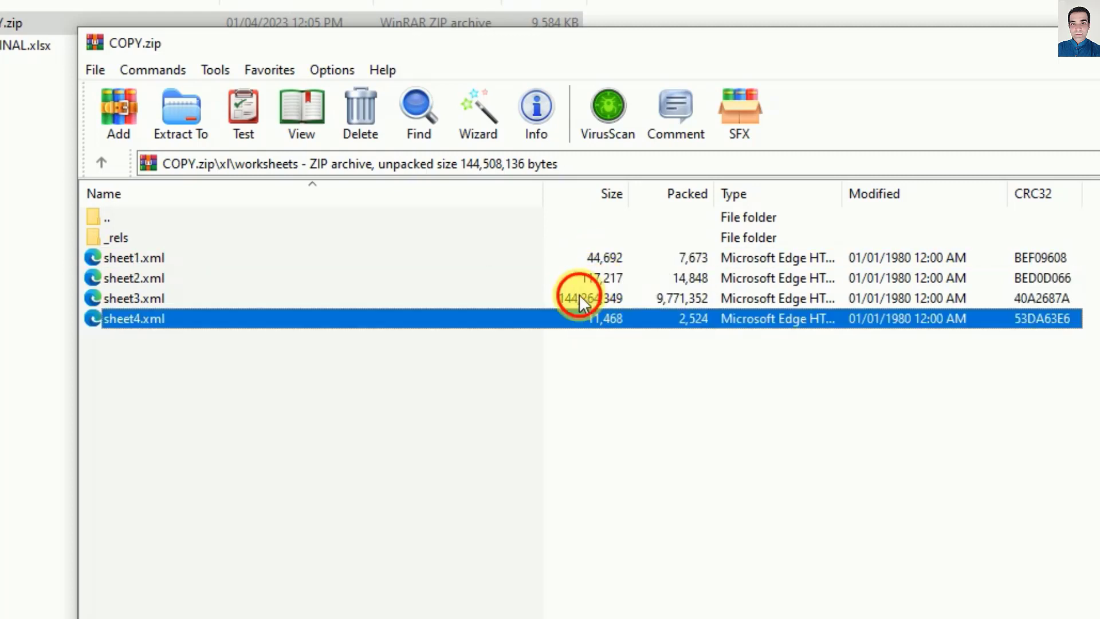
click(578, 297)
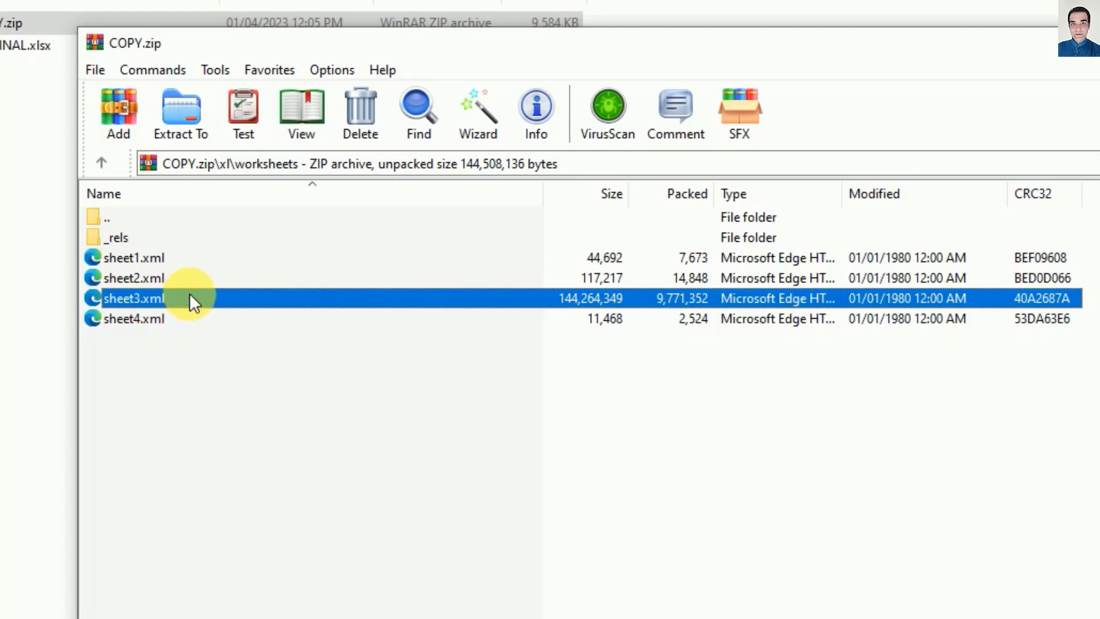
click(360, 119)
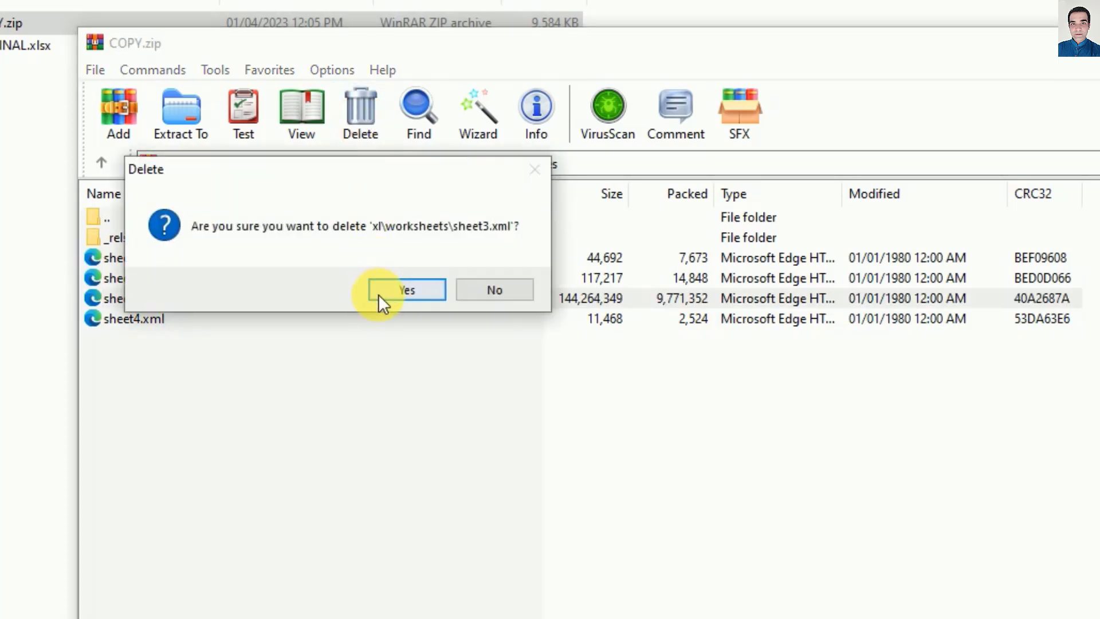
click(386, 294)
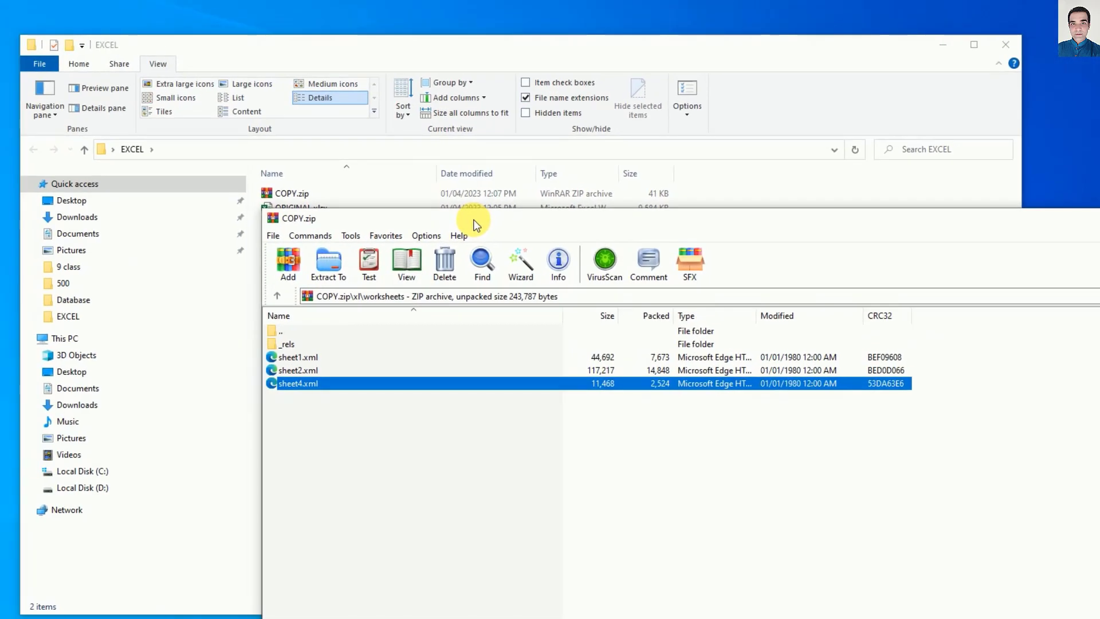
drag(338, 250, 309, 252)
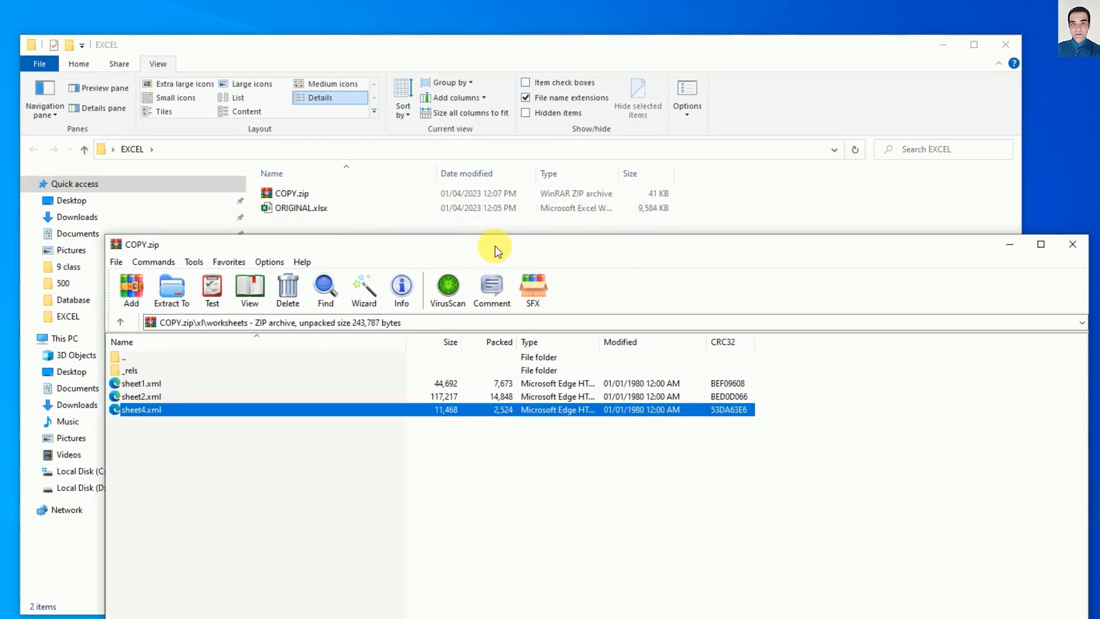
Close the archive window and rename COPY.zip to COPY.xlsx, accepting the extension-change warning.
click(1066, 245)
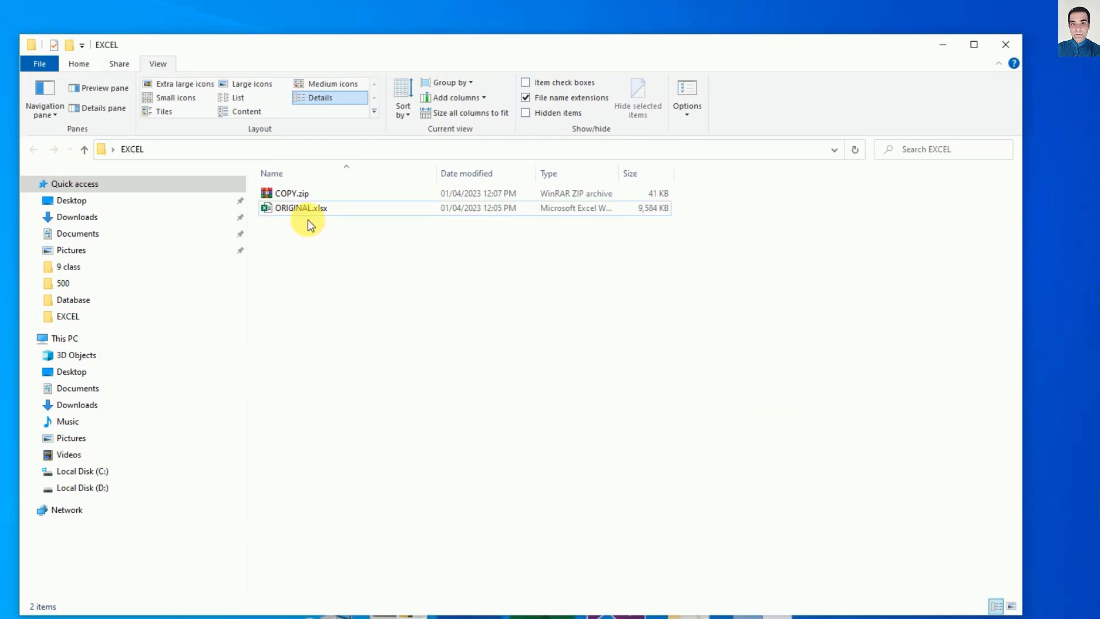
click(308, 193)
right_click(308, 194)
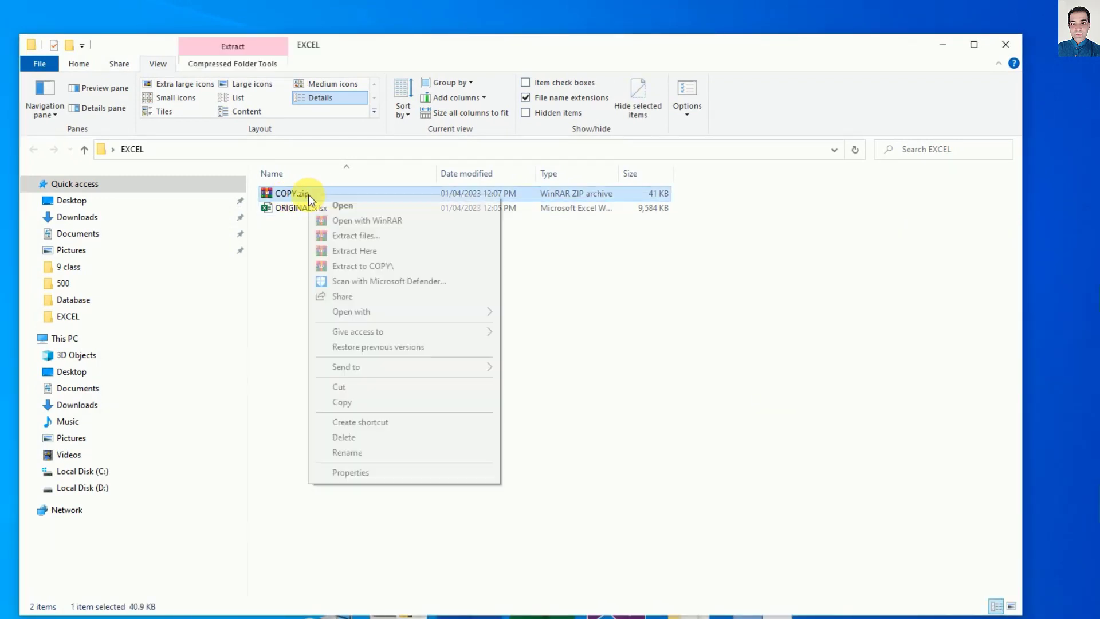
click(297, 451)
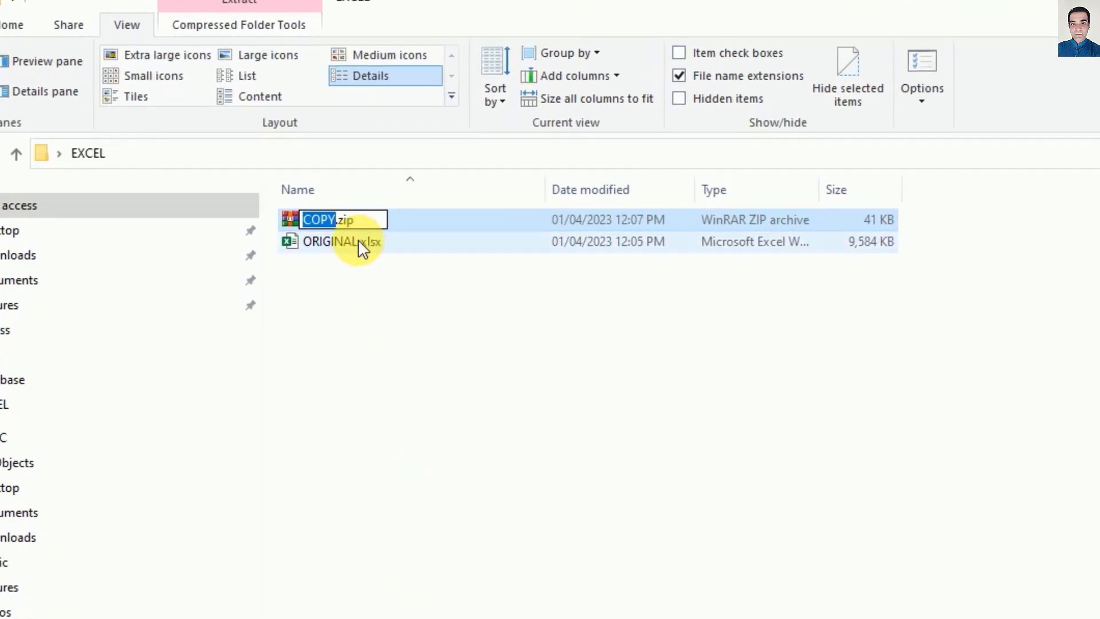
double_click(339, 216)
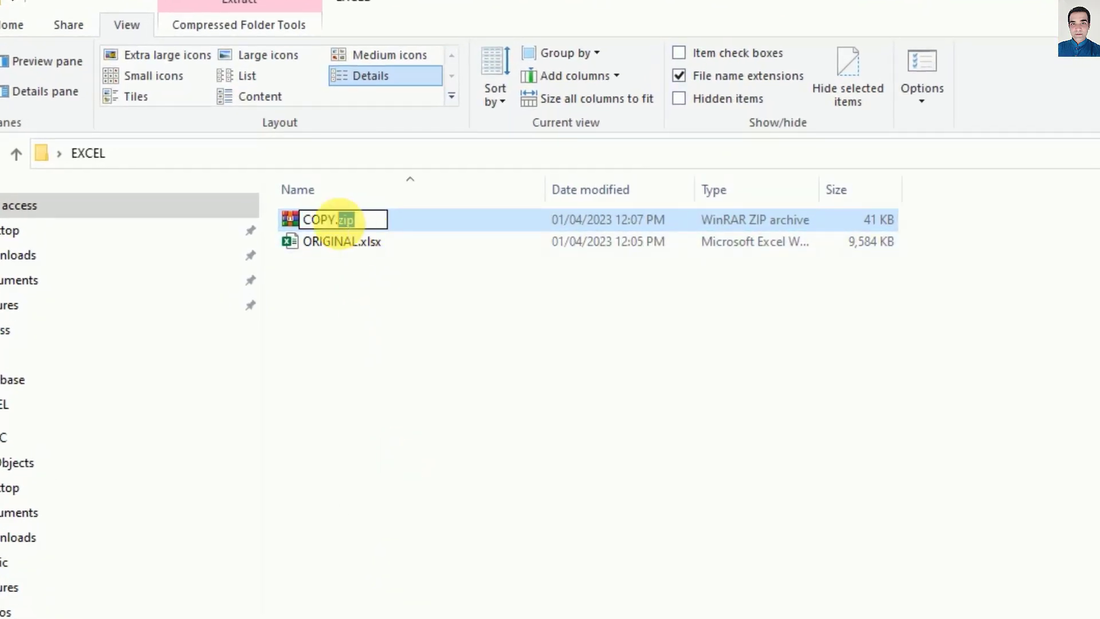
right_click(340, 223)
click(394, 313)
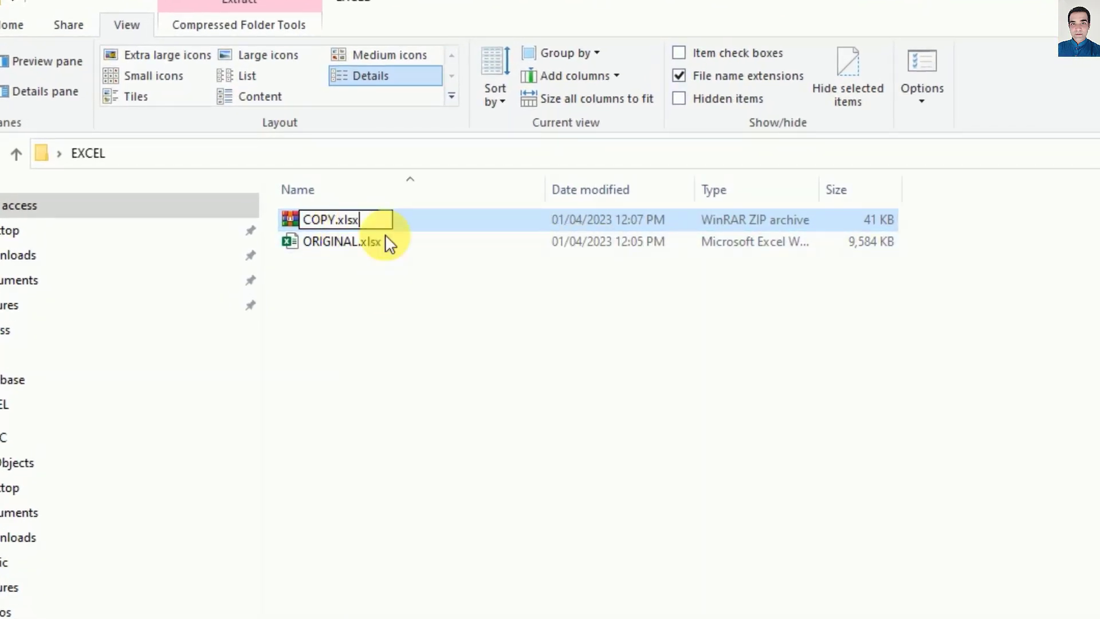
click(384, 322)
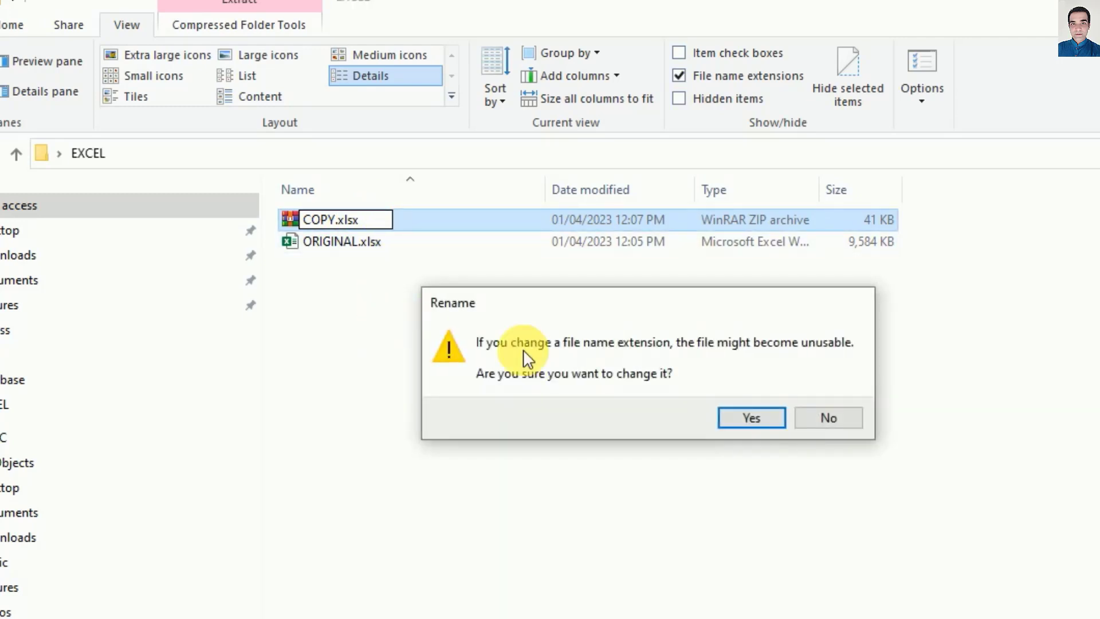
click(737, 418)
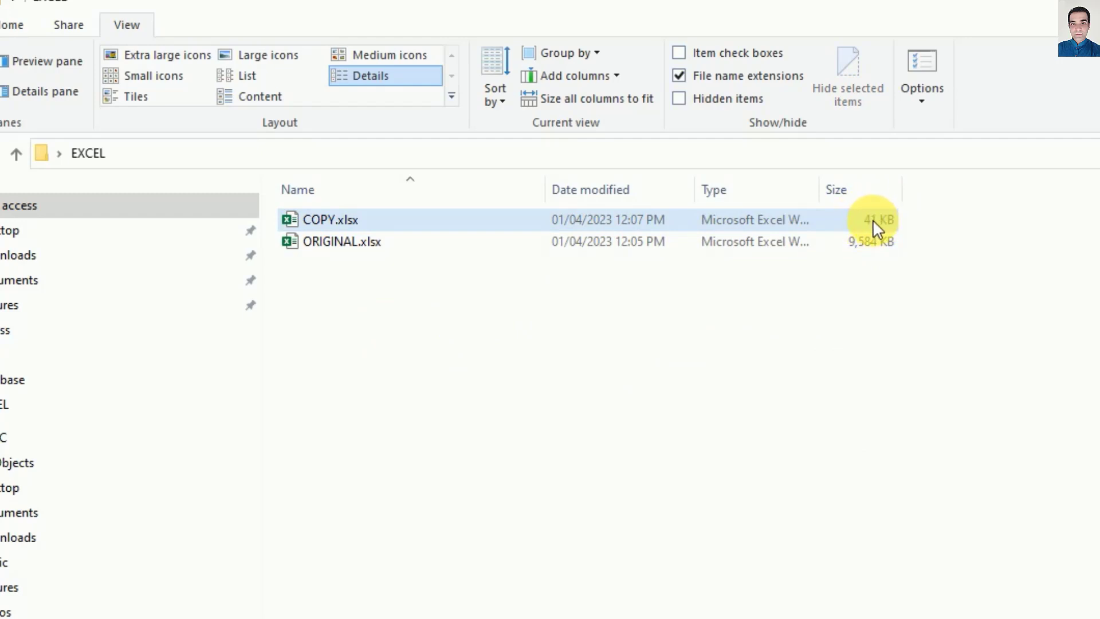
click(387, 207)
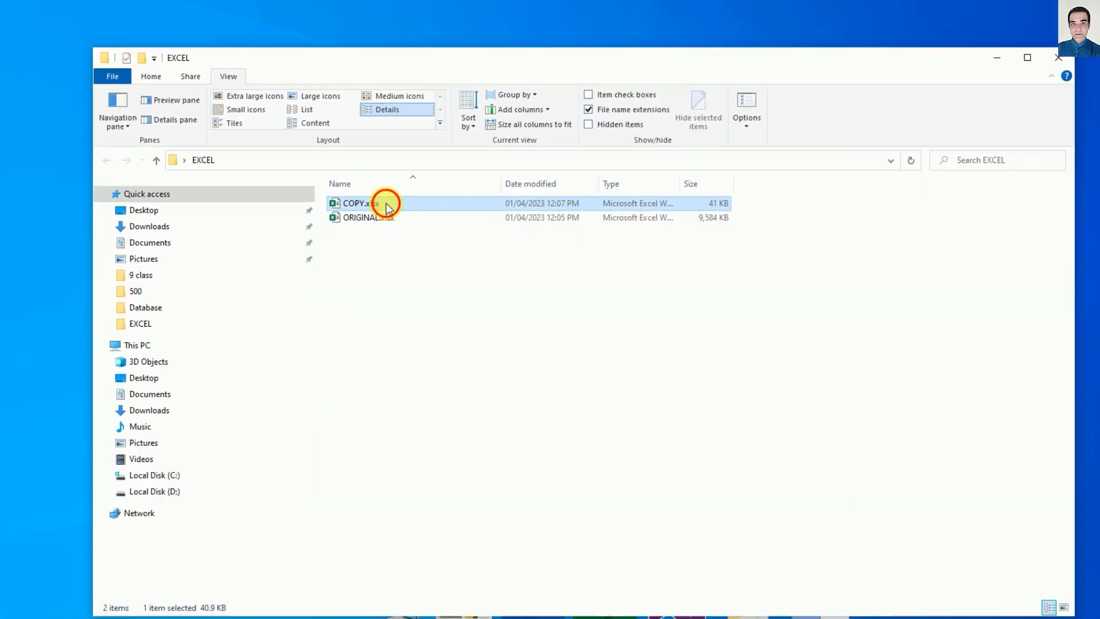
Open COPY.xlsx, let Excel recover its content and dismiss the repairs report.
double_click(387, 206)
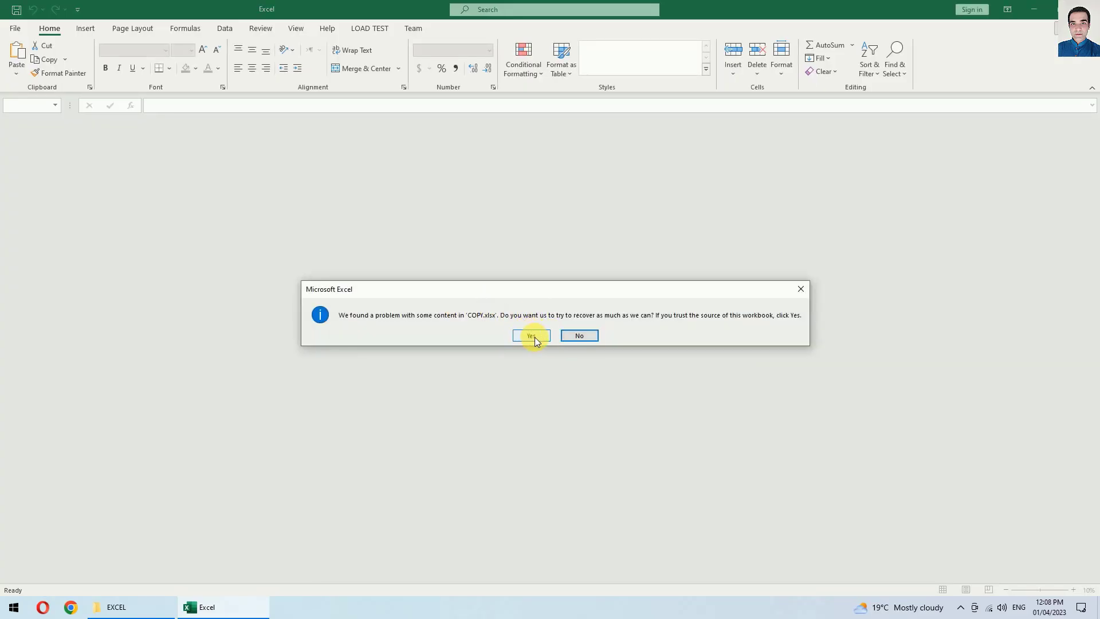
click(528, 337)
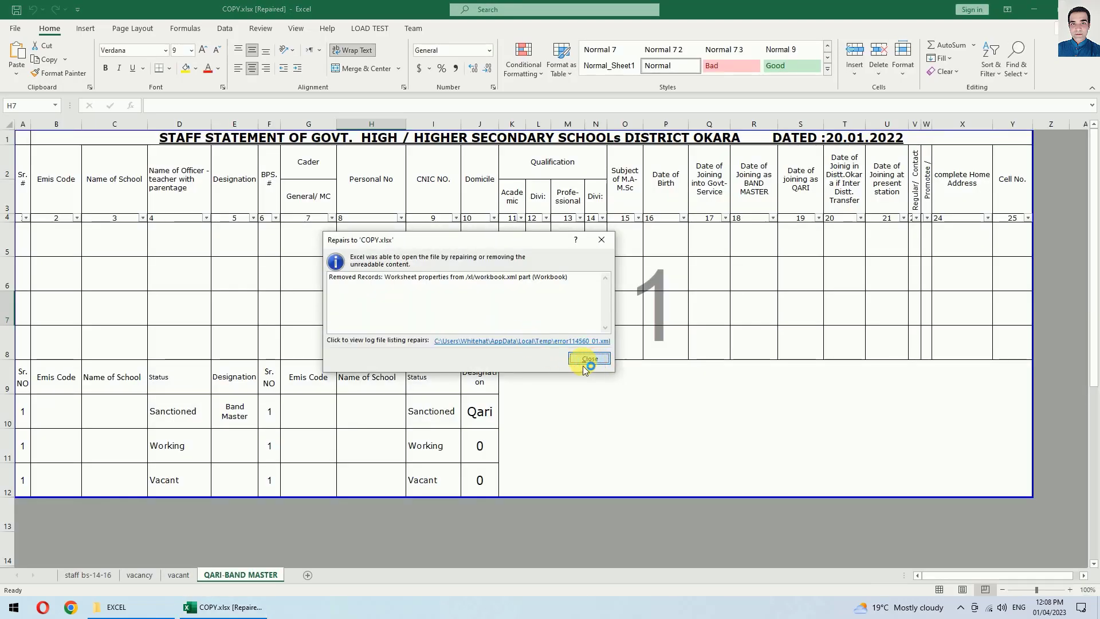
click(589, 358)
Shrink and reposition the Excel window, then show the empty vacant sheet.
drag(396, 8, 431, 47)
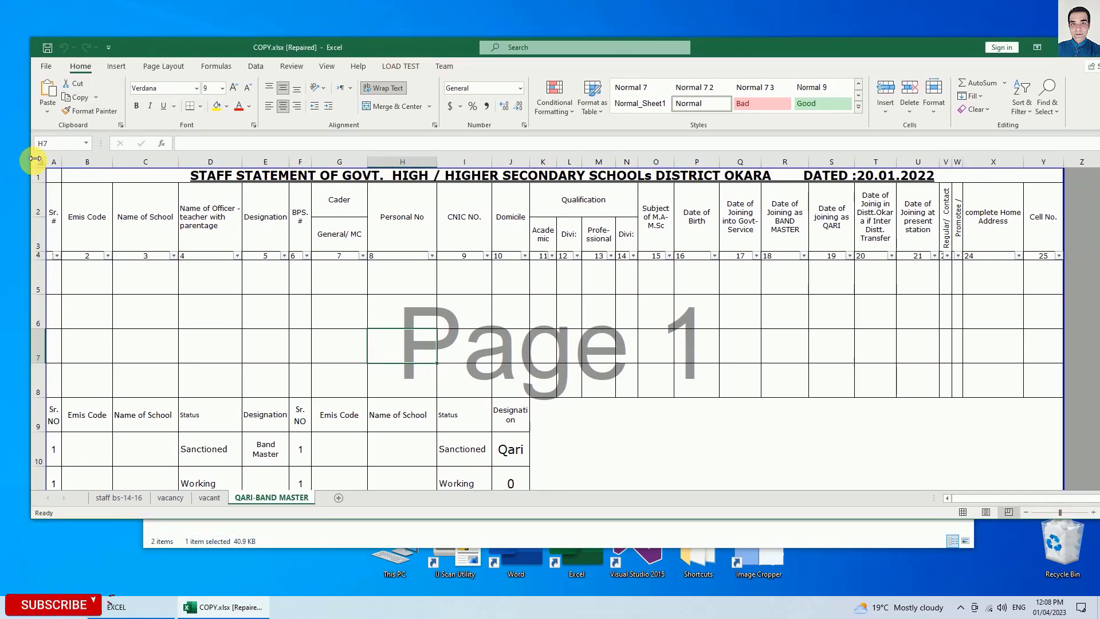
drag(35, 158, 381, 158)
drag(624, 52, 474, 53)
scroll(573, 390, down, 3)
scroll(515, 453, down, 1)
scroll(459, 456, up, 1)
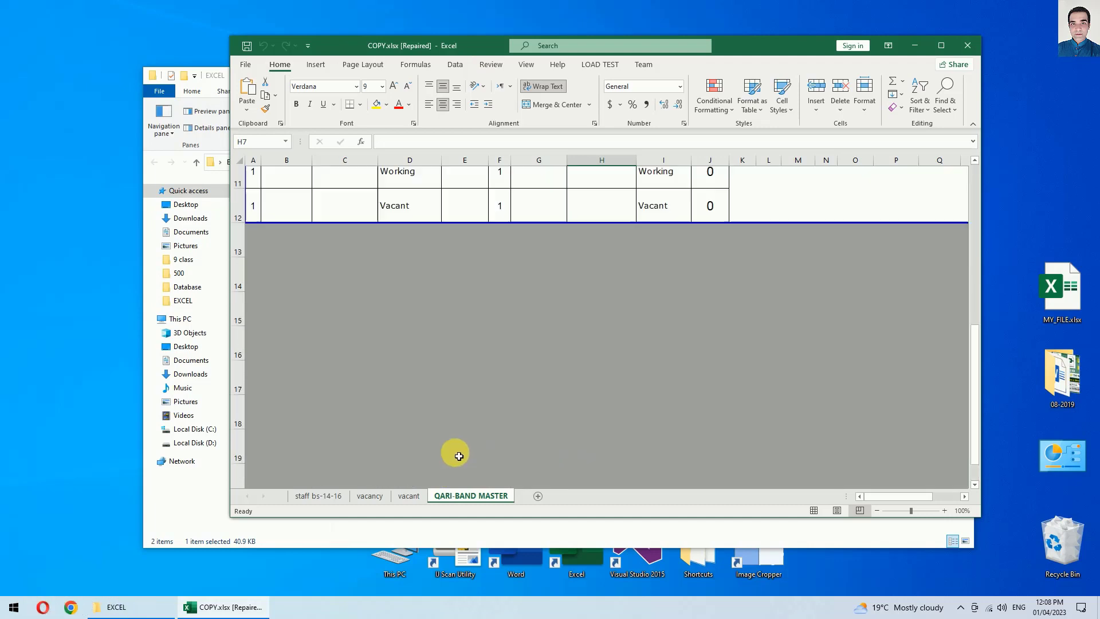
scroll(459, 456, up, 1)
click(409, 495)
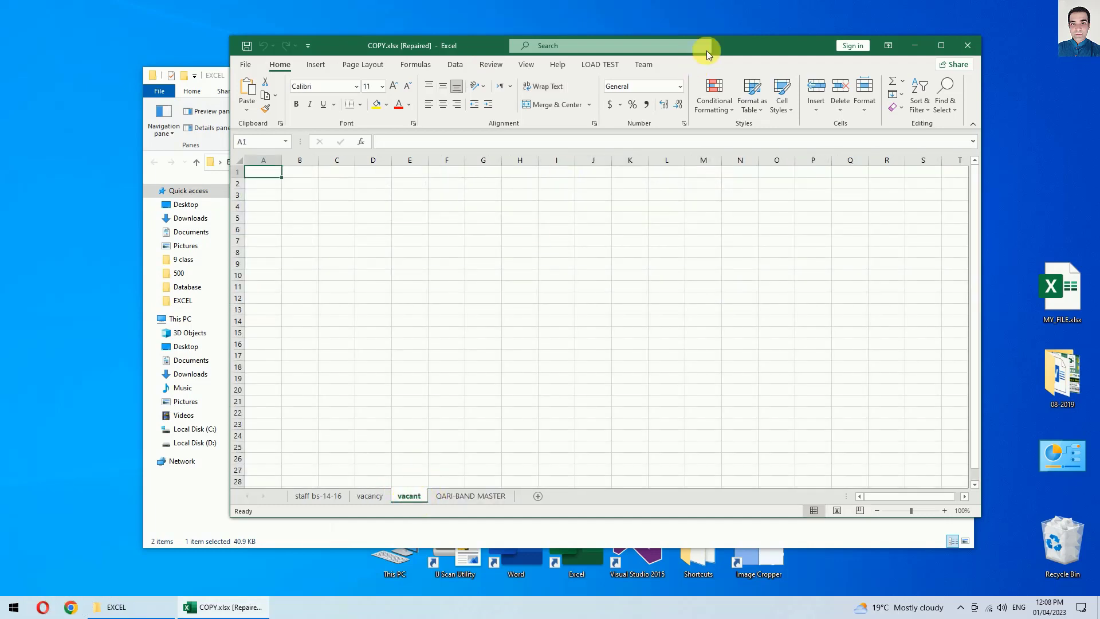
drag(707, 49, 831, 112)
Open ORIGINAL.xlsx from the EXCEL folder and enable editing.
drag(428, 78, 404, 70)
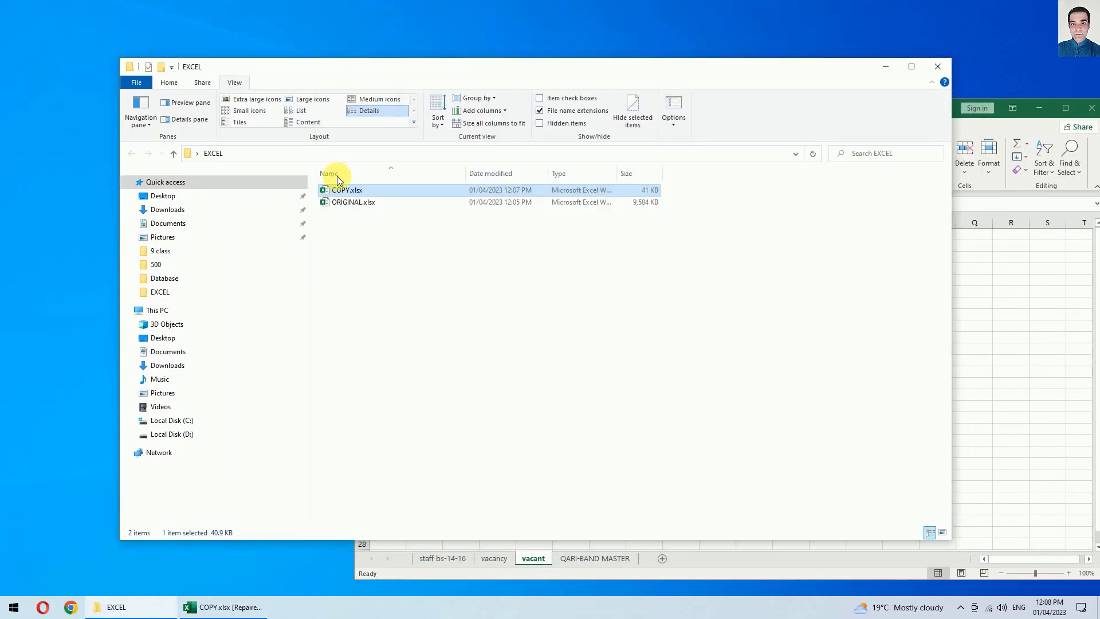
click(350, 202)
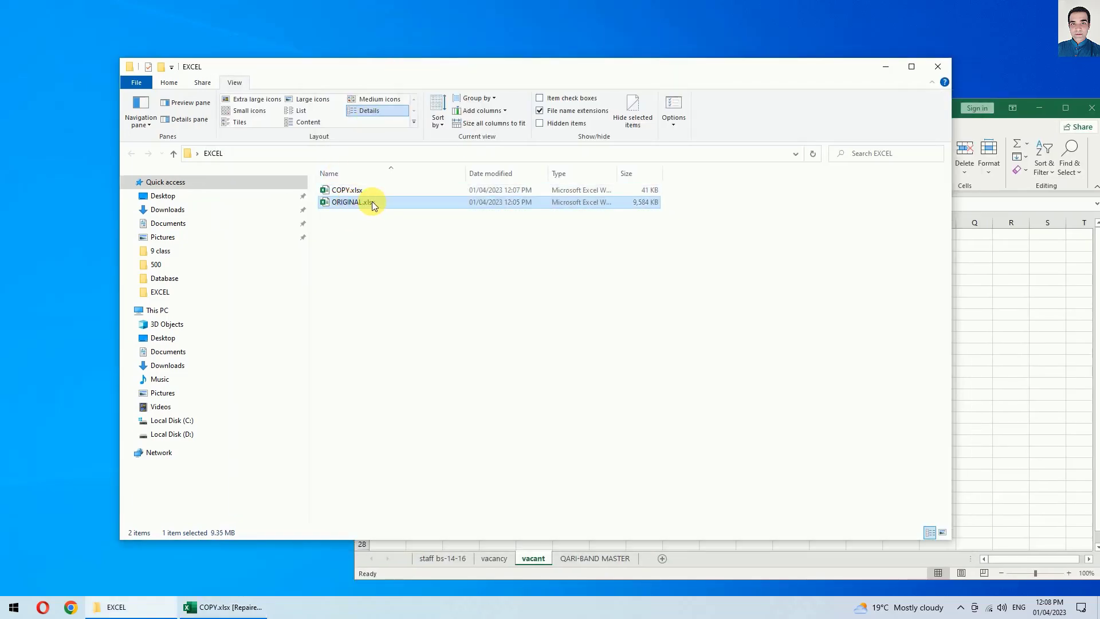
key(alt+Tab)
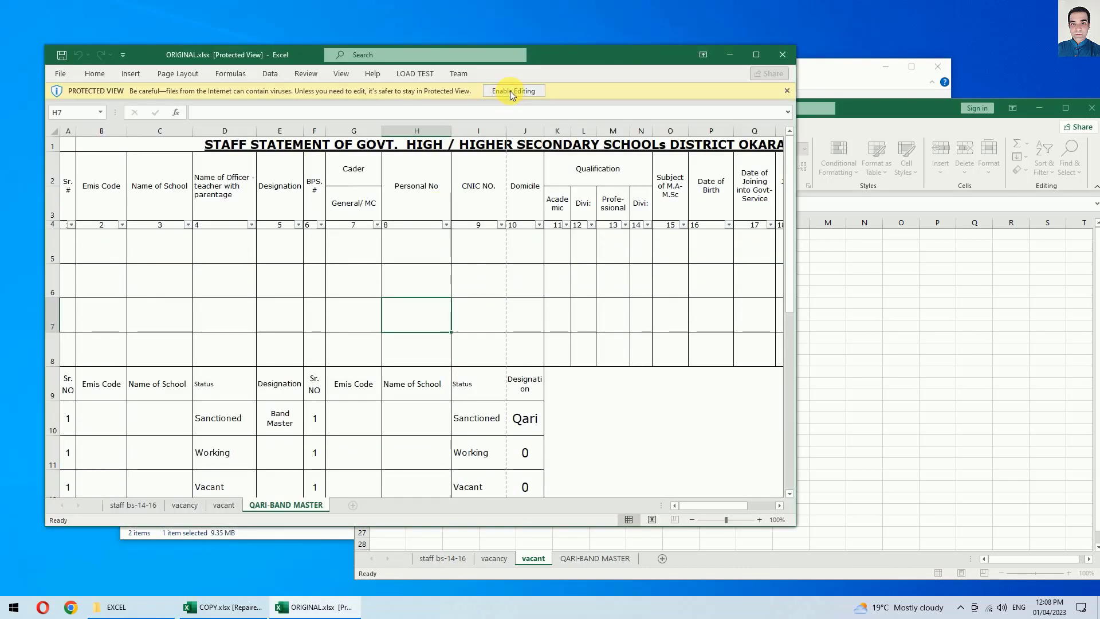
click(510, 91)
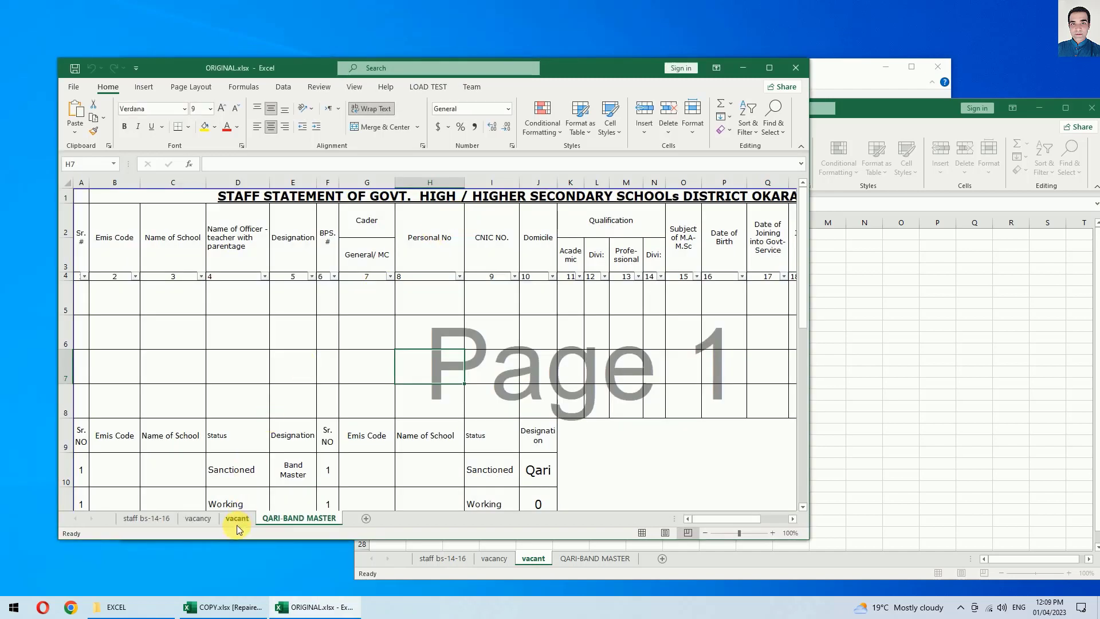
Copy the vacancy position table A1:G13 from ORIGINAL.xlsx's vacant sheet, then minimize ORIGINAL.xlsx.
click(899, 385)
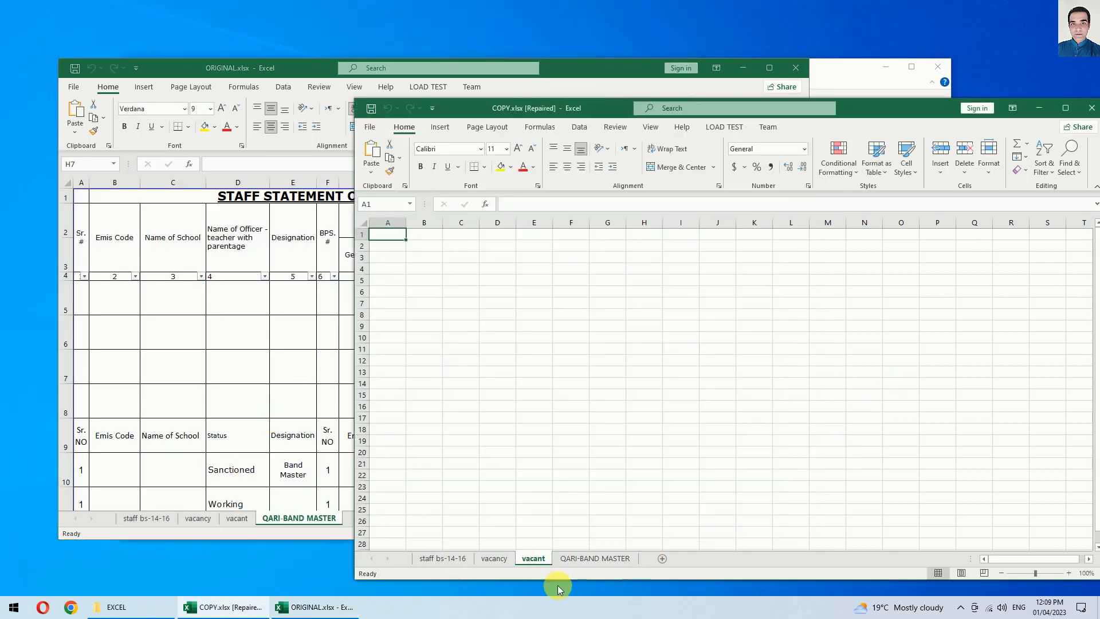
click(562, 65)
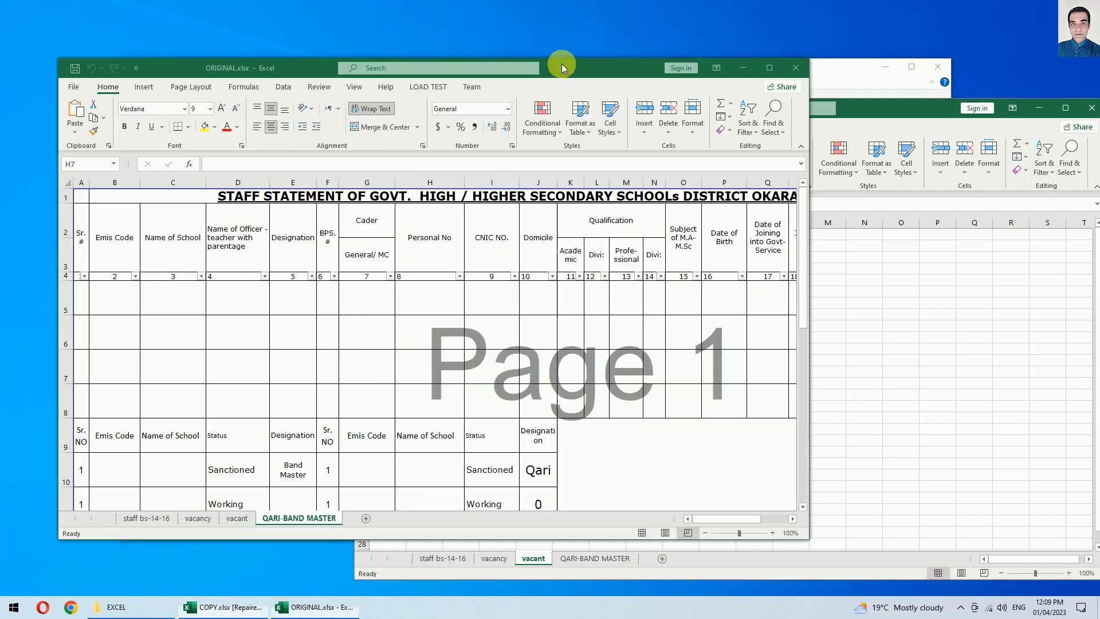
click(235, 519)
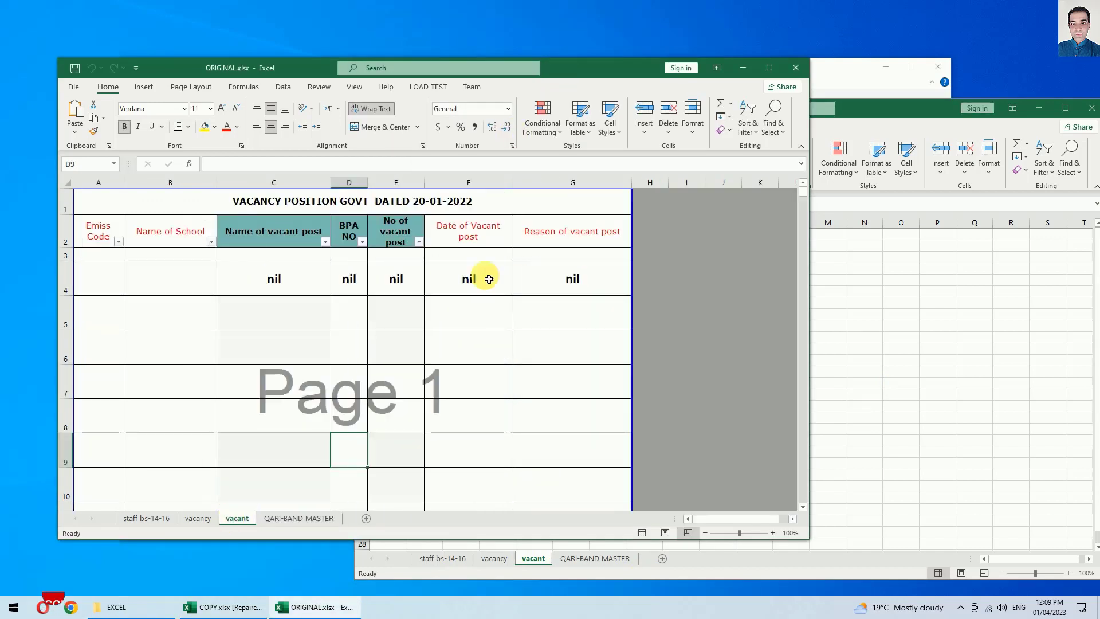
click(441, 201)
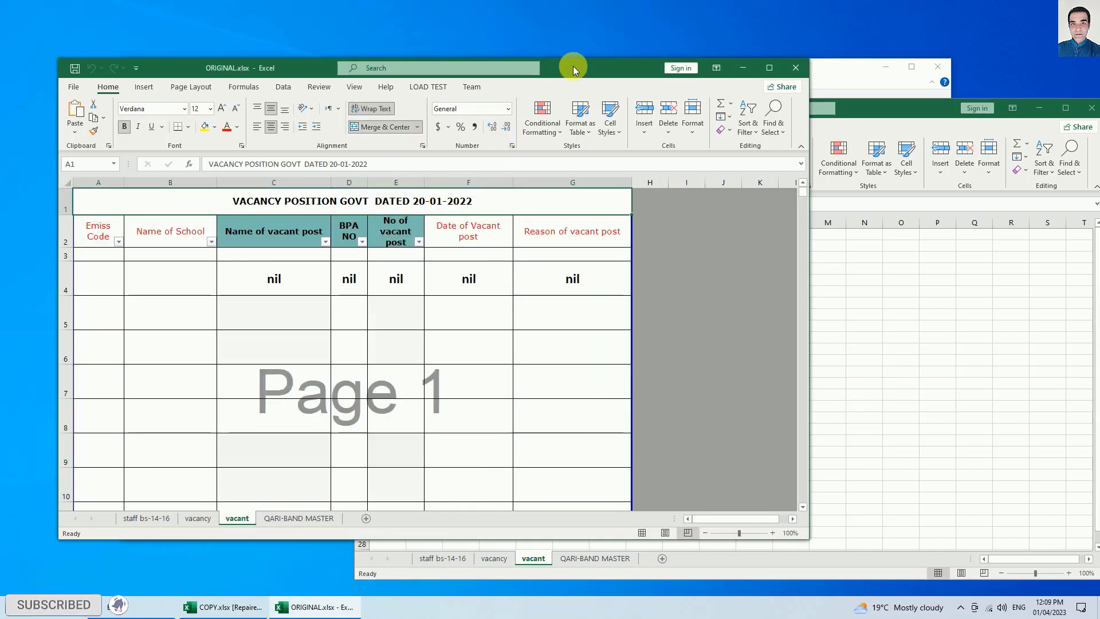
double_click(576, 67)
drag(424, 143, 412, 523)
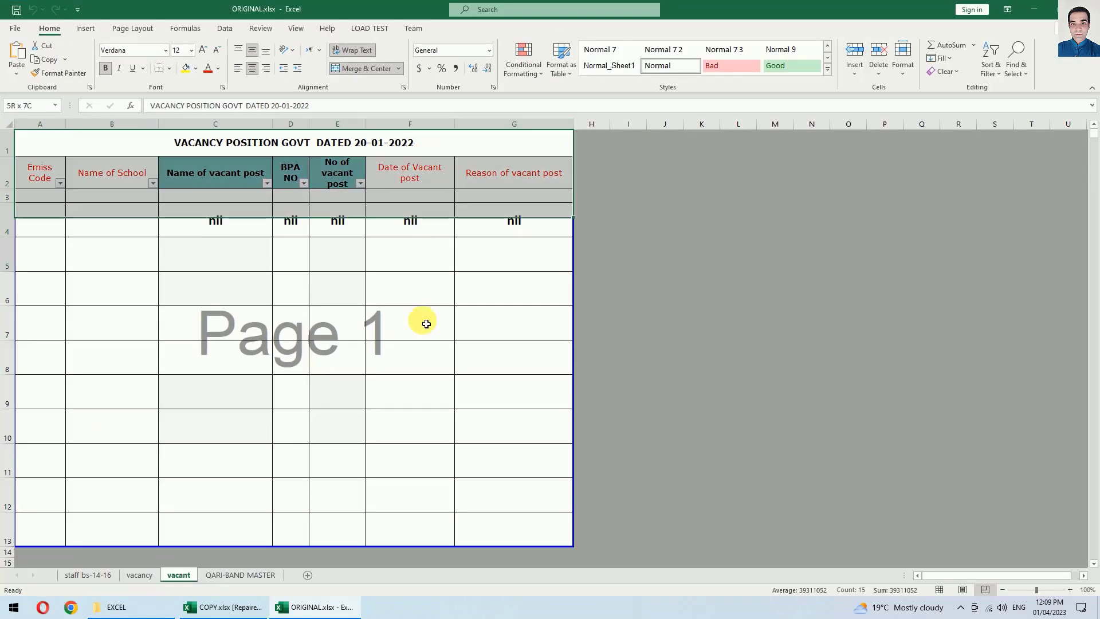
right_click(424, 486)
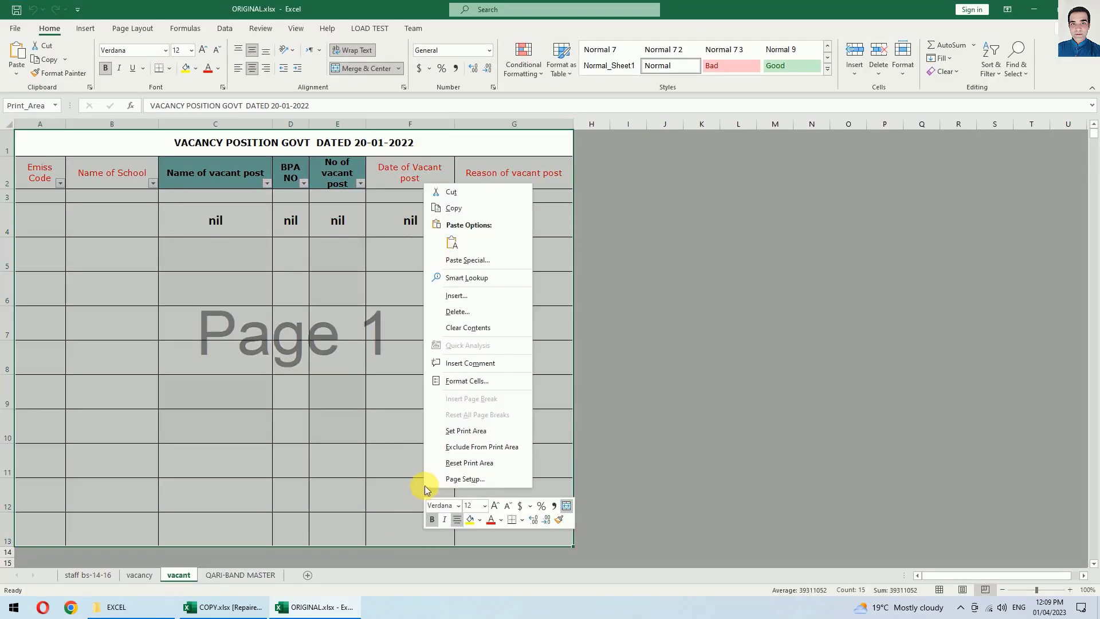
click(479, 211)
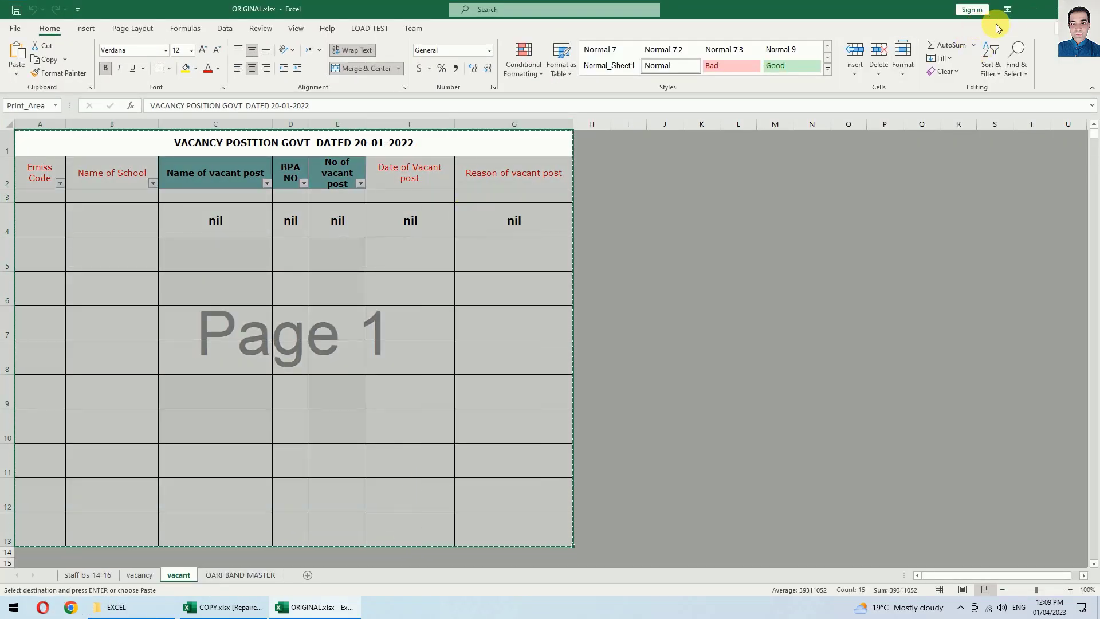
click(1034, 7)
Resize and widen the repaired copy's Excel window.
double_click(875, 108)
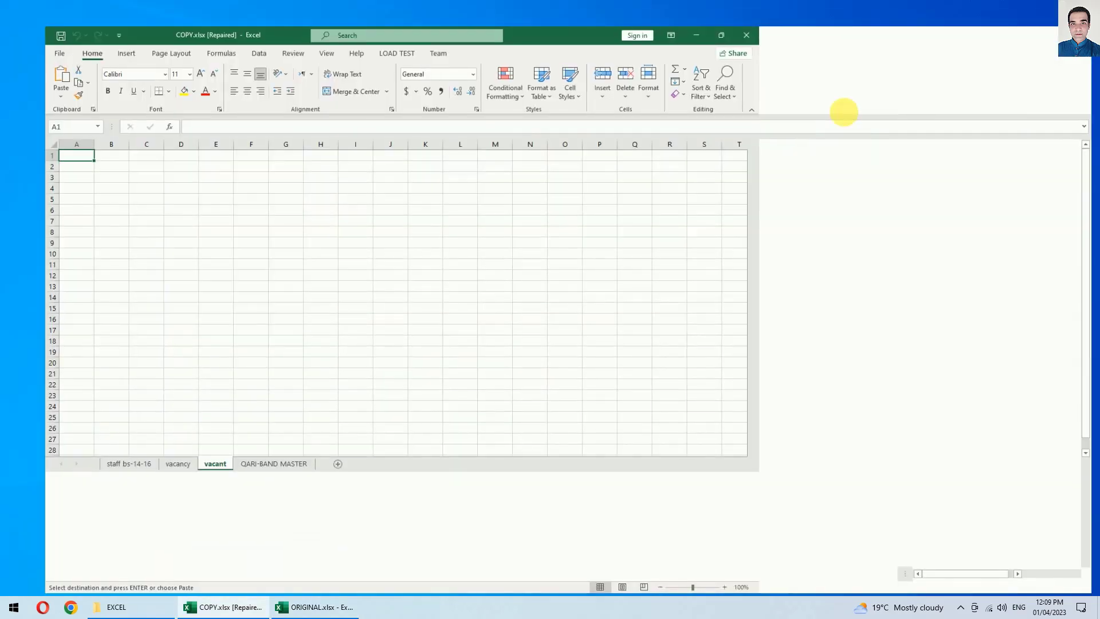
drag(245, 8, 377, 47)
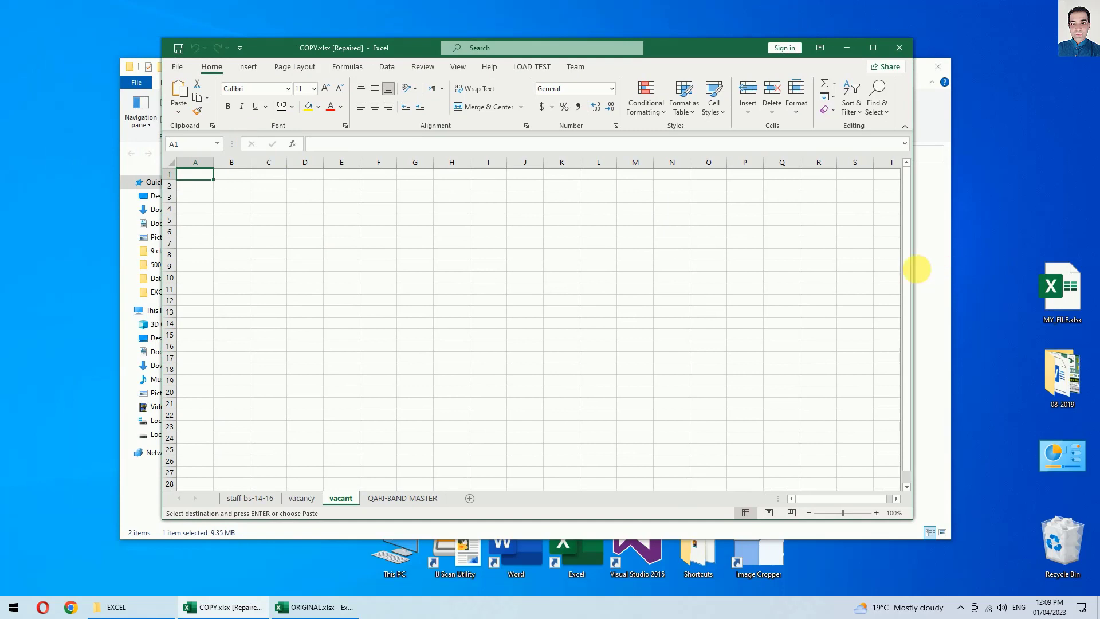
drag(960, 271, 1097, 272)
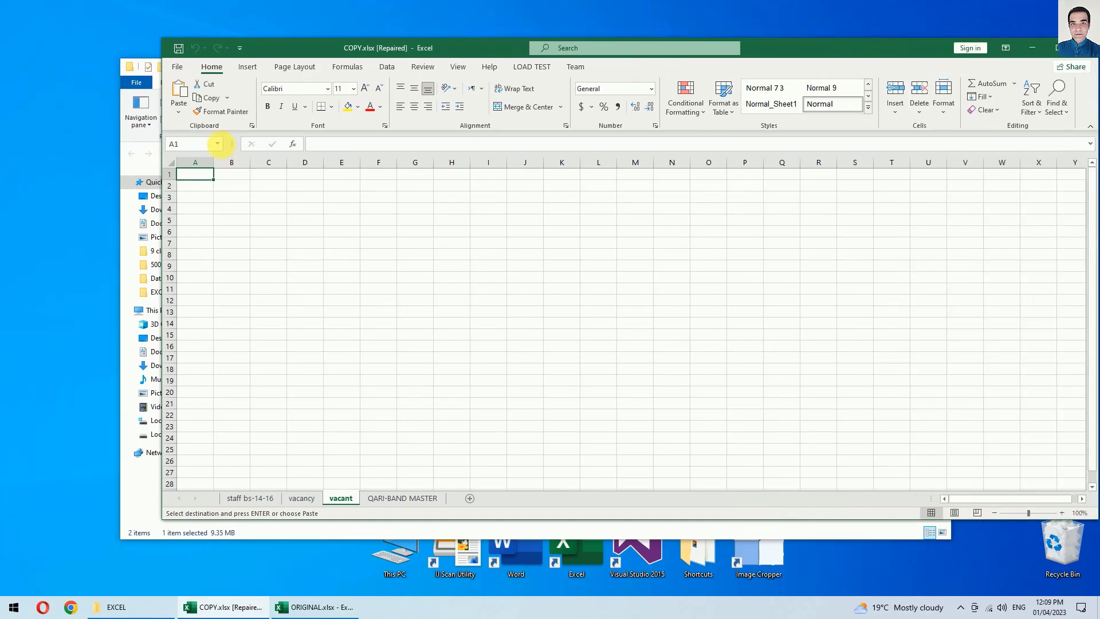
Paste the vacancy table keeping source column widths and make the title row taller.
click(181, 118)
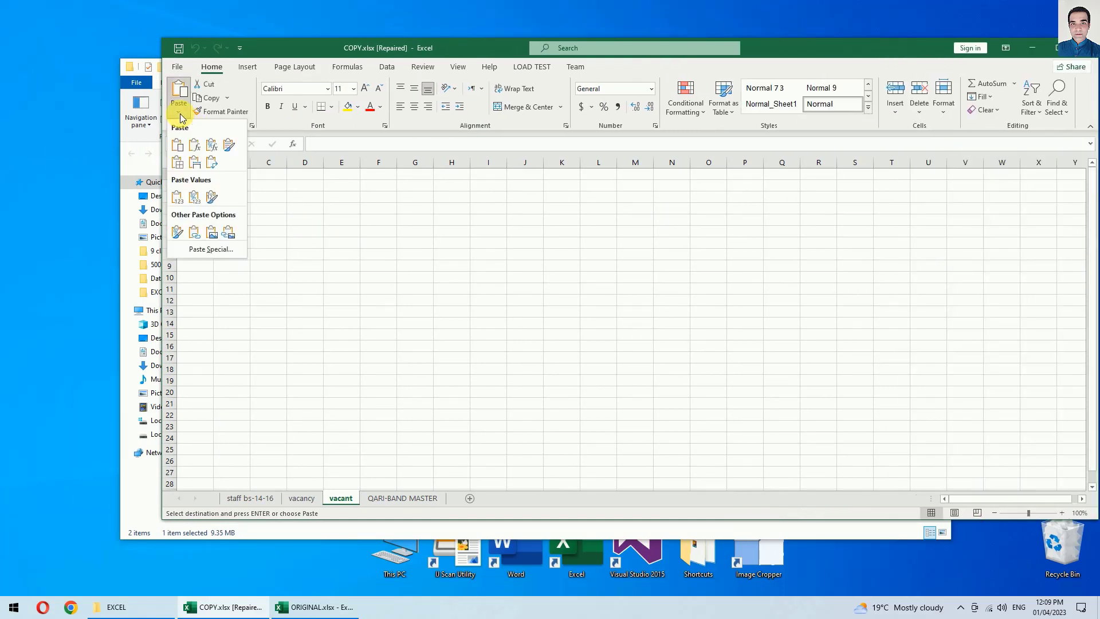
click(199, 168)
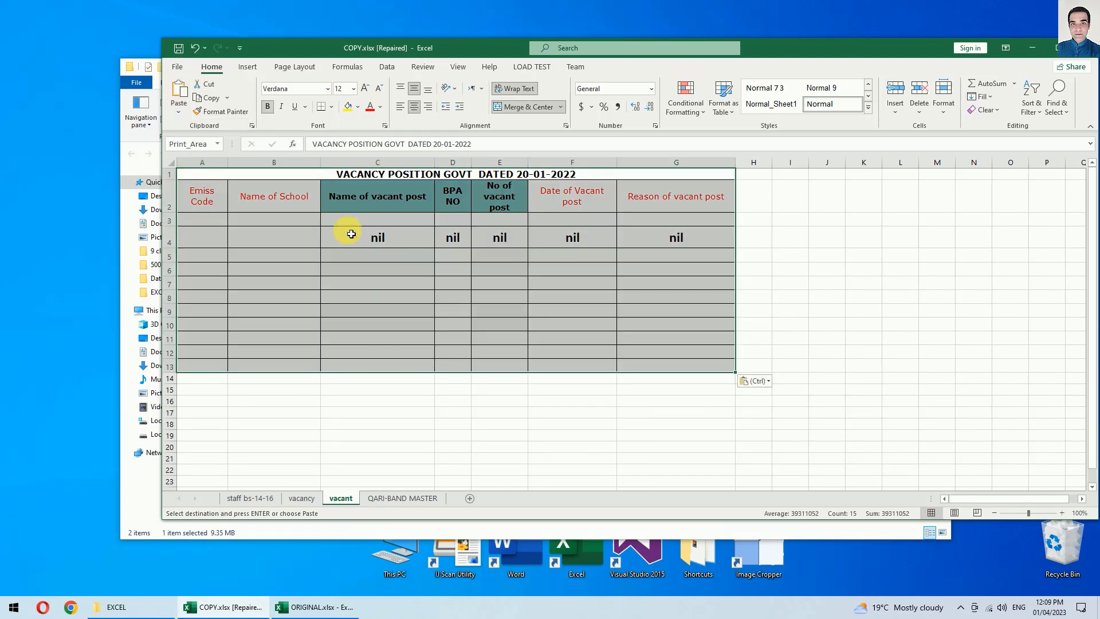
click(350, 232)
drag(175, 179, 175, 196)
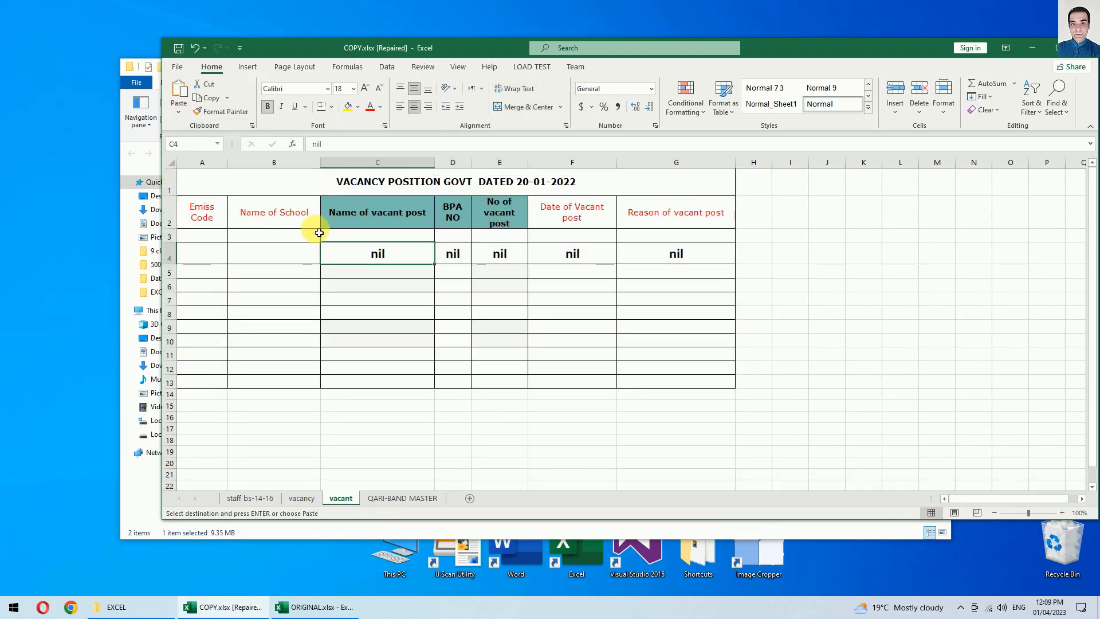
click(315, 235)
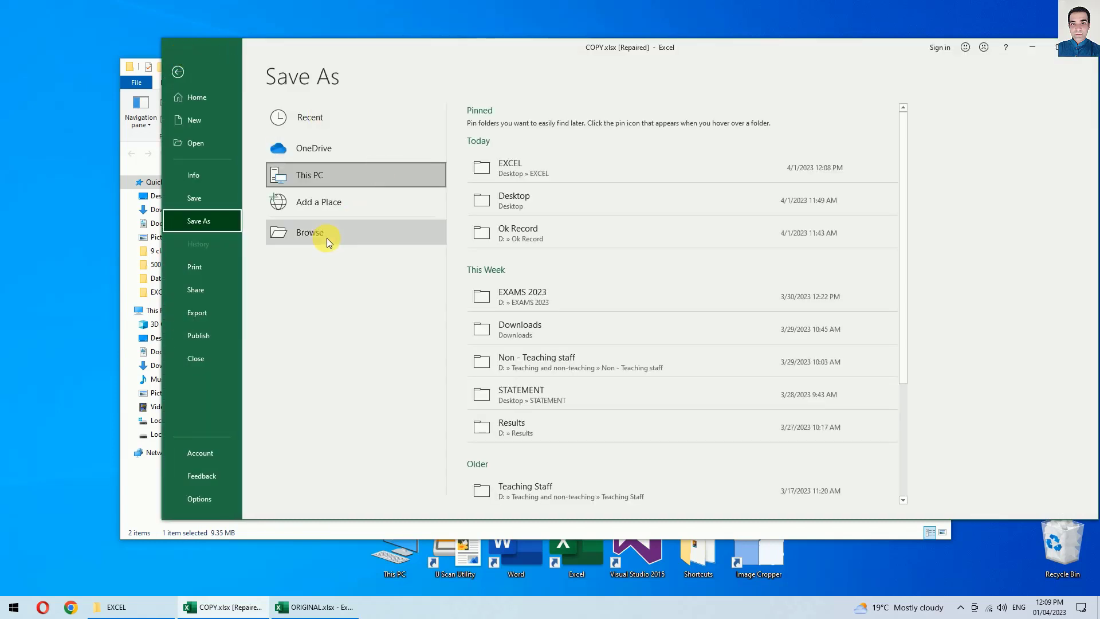
Save the repaired workbook as OK_File.xlsx in the EXCEL folder.
click(424, 230)
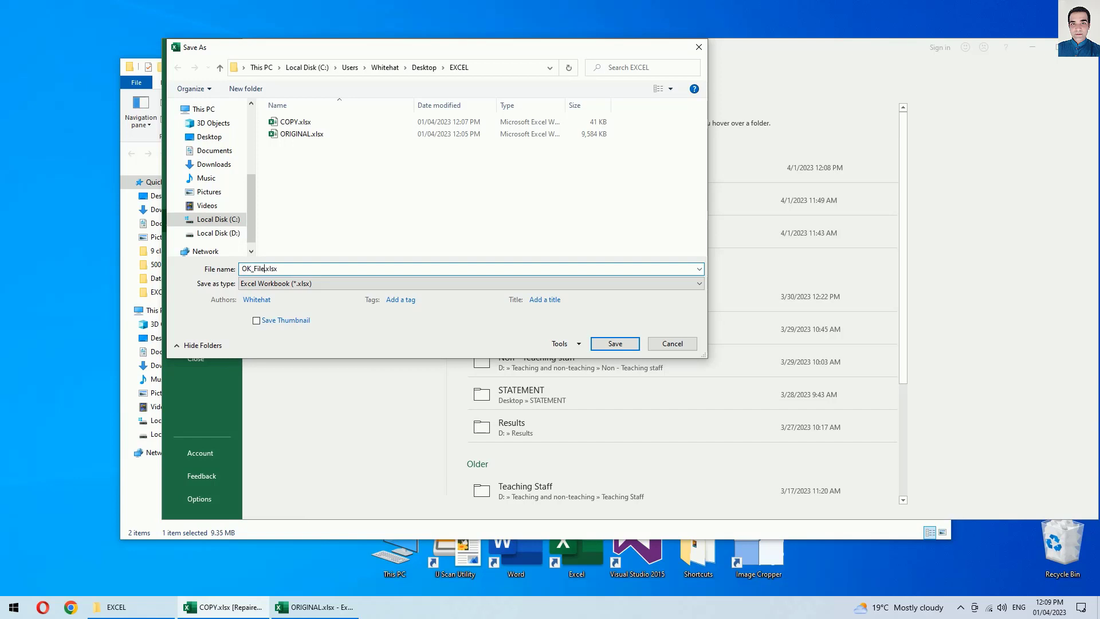
key(Return)
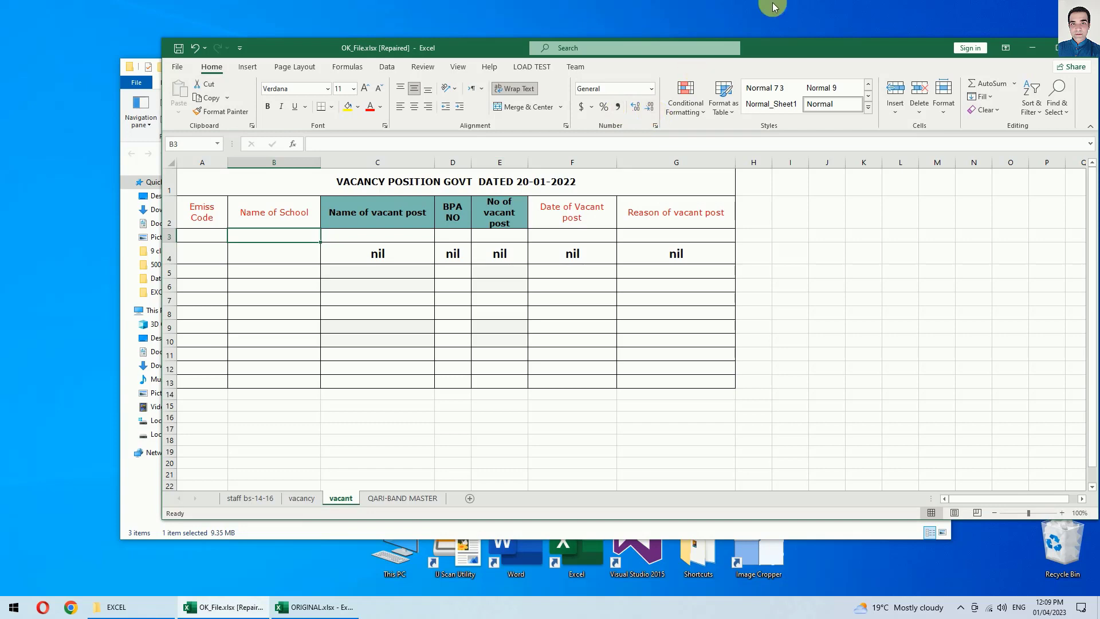
drag(847, 41, 731, 66)
Quit Excel and select both COPY.xlsx and ORIGINAL.xlsx in the EXCEL folder.
click(969, 72)
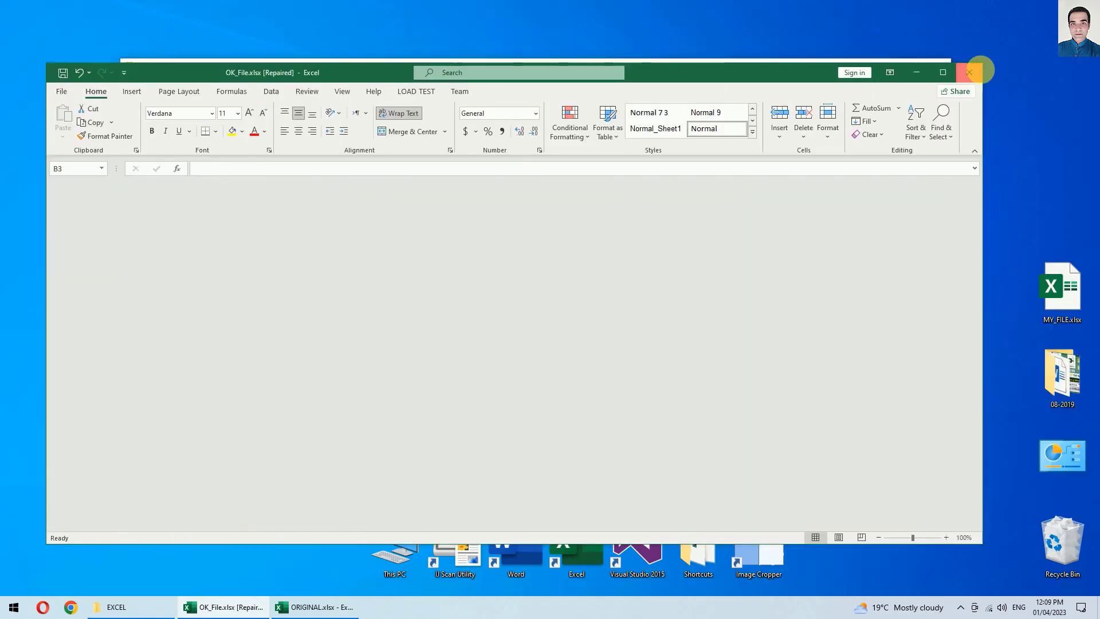
click(970, 72)
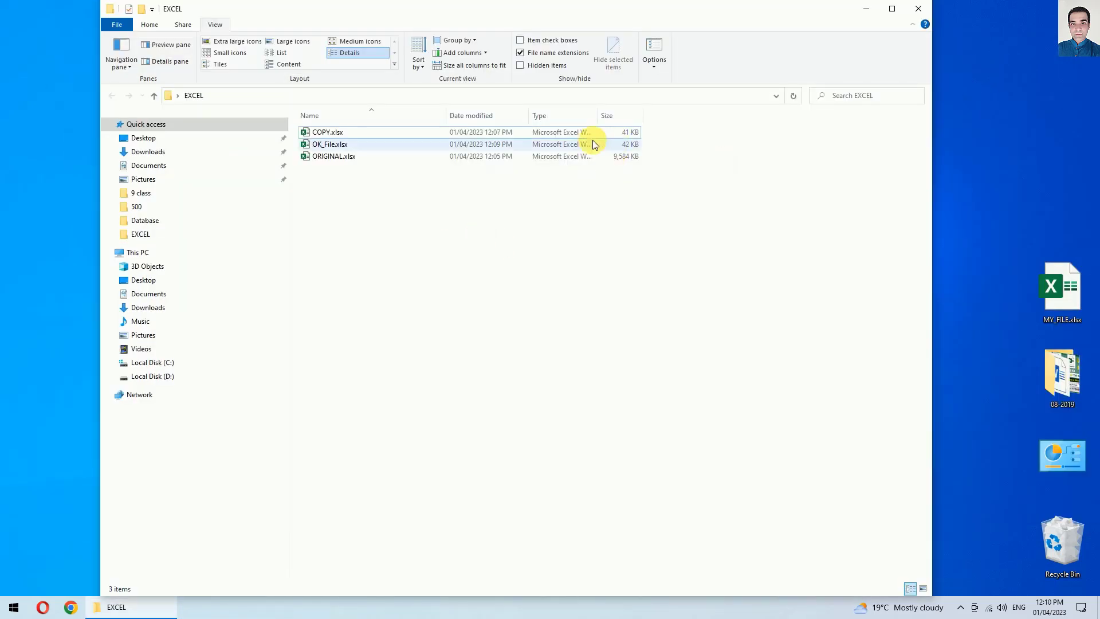
click(605, 135)
click(702, 160)
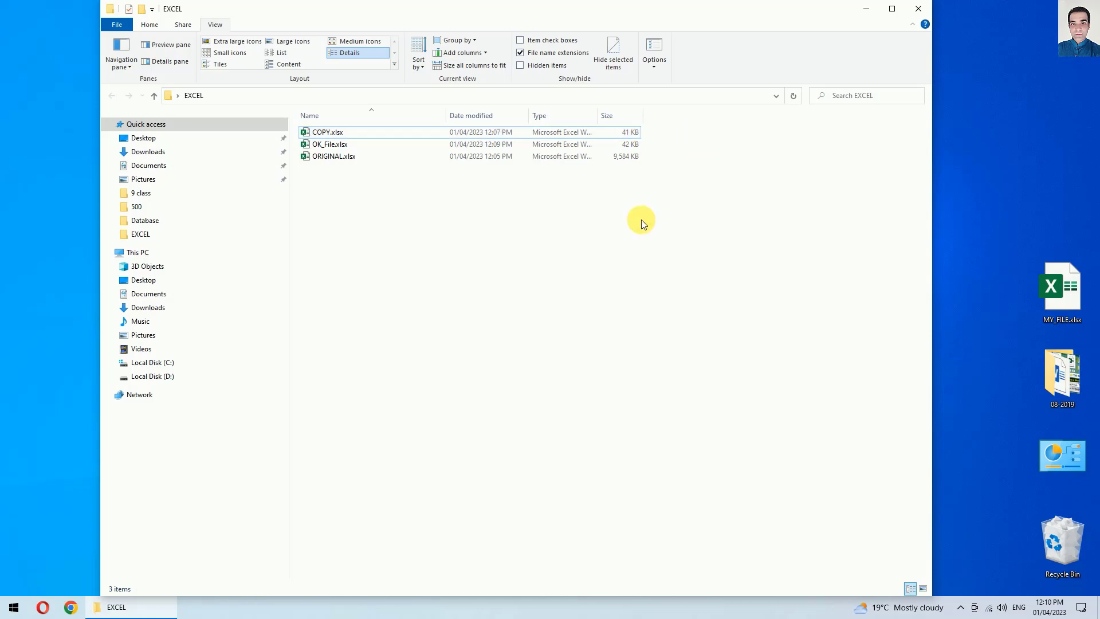
click(480, 133)
ctrl+click(559, 158)
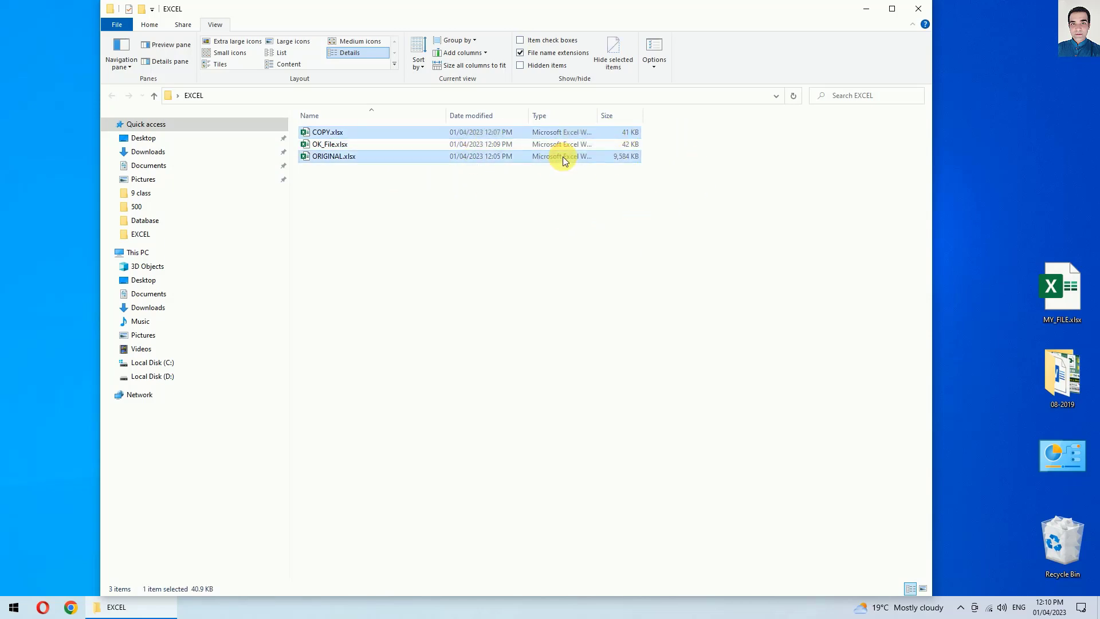
click(625, 156)
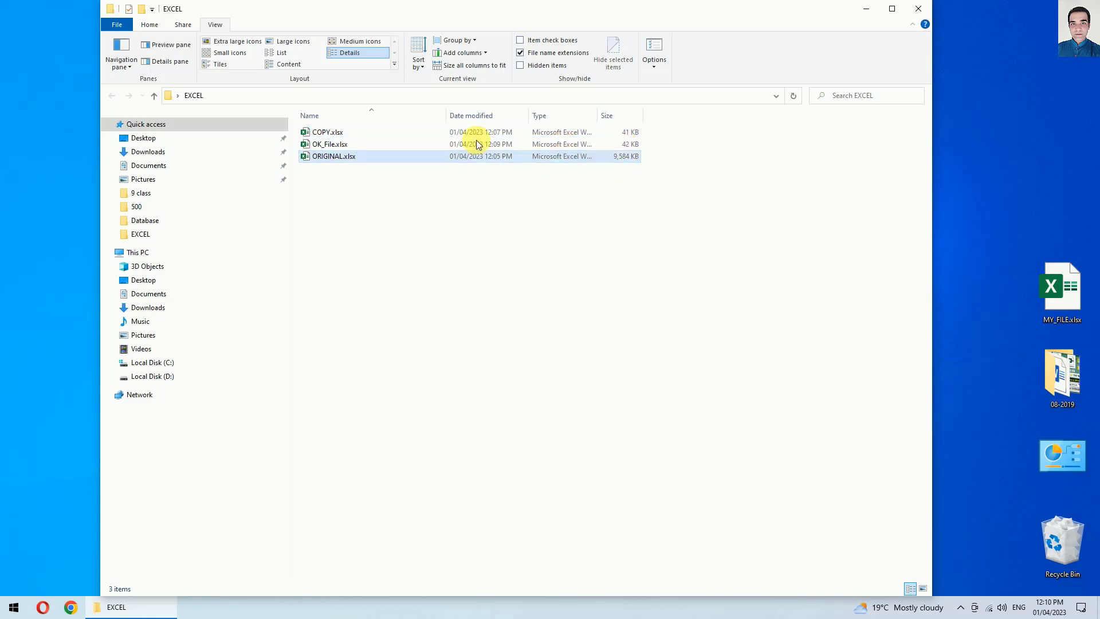
click(336, 130)
ctrl+click(353, 158)
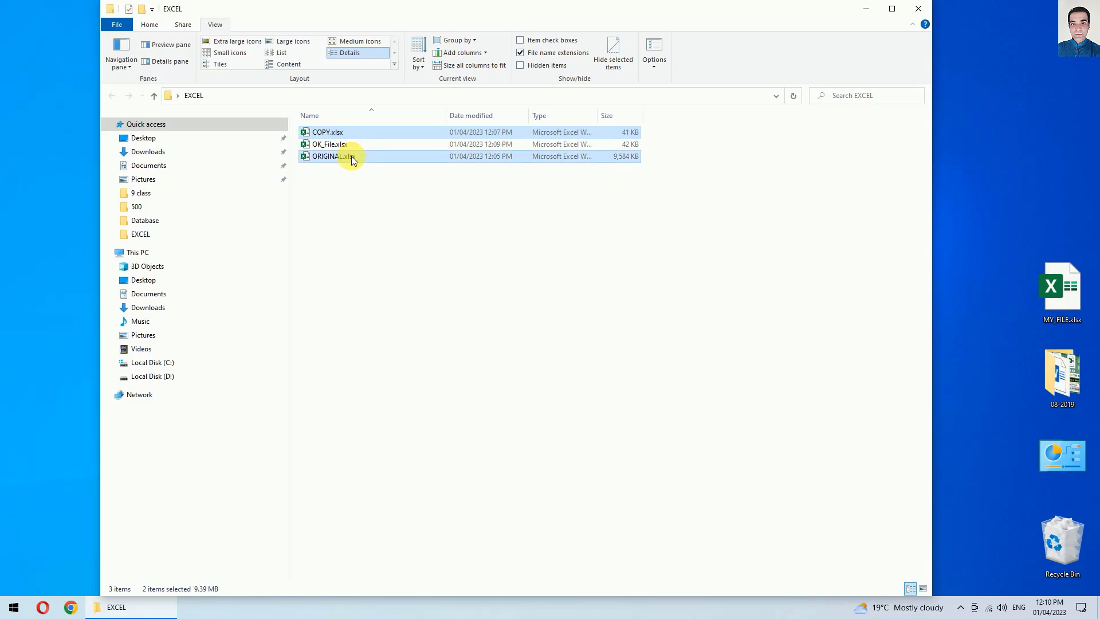
Delete the two files to the Recycle Bin and open the remaining OK_File.xlsx.
right_click(363, 158)
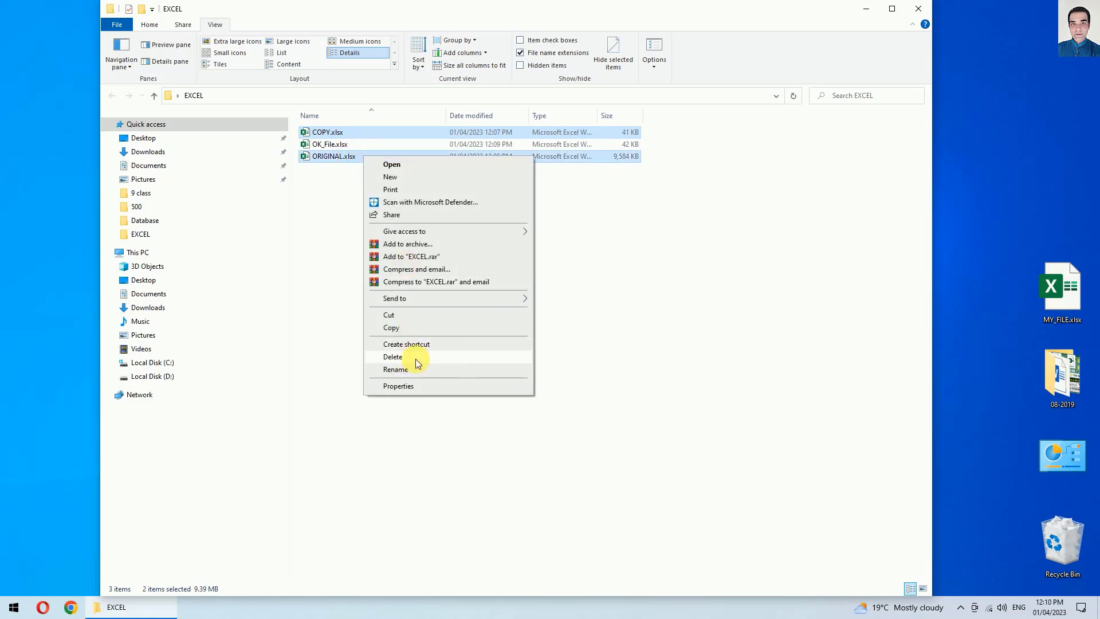
click(447, 358)
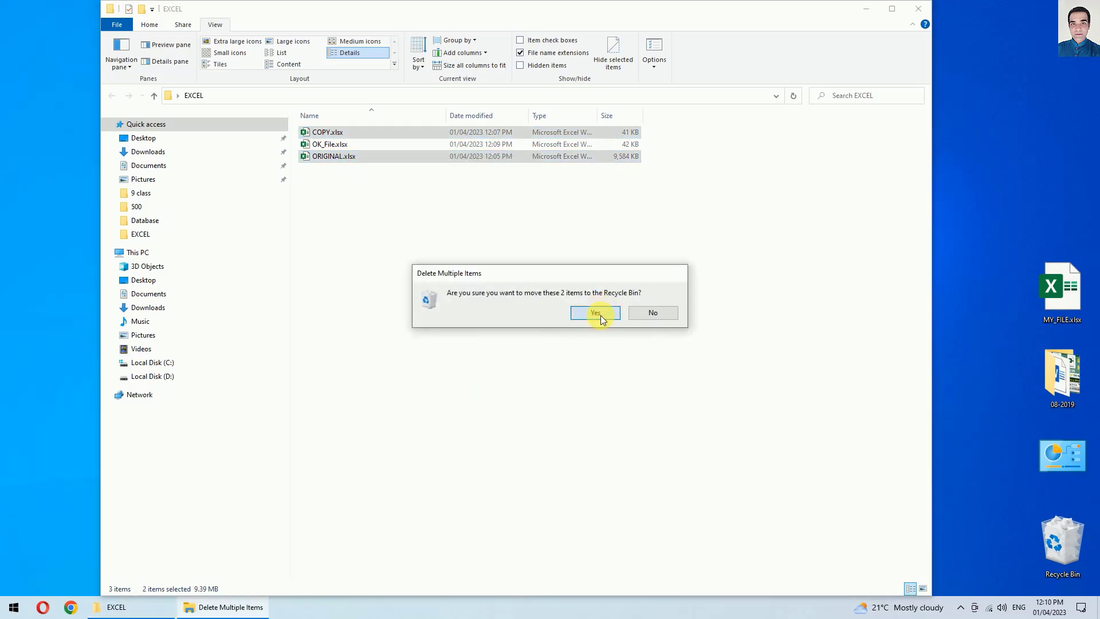
click(600, 312)
double_click(476, 135)
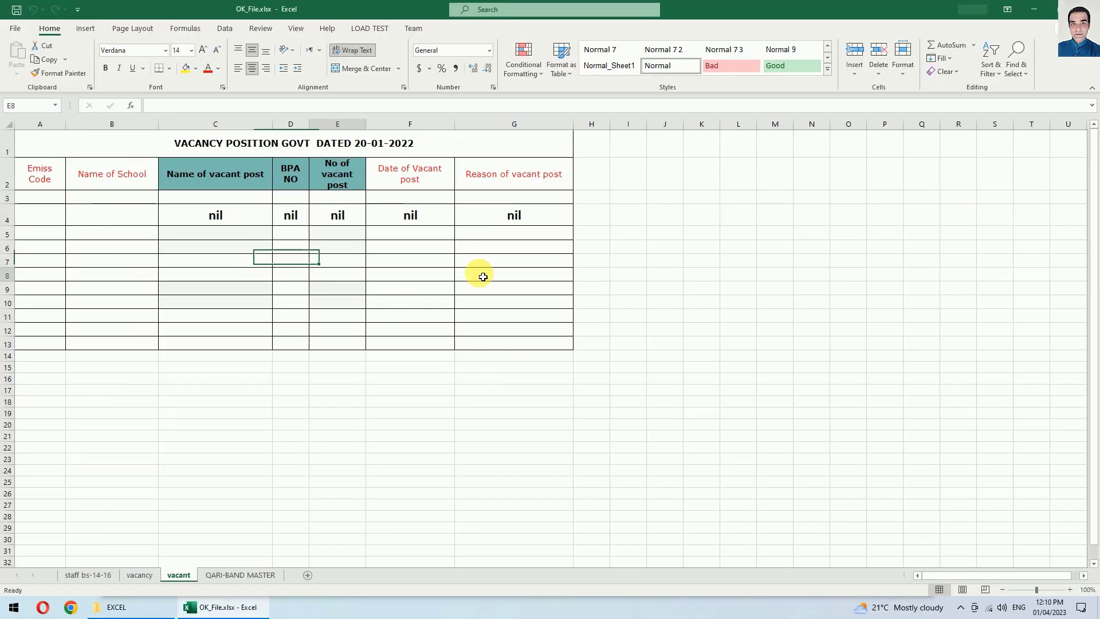
Inspect the vacancy sheet's AG2 and U3, then view staff bs-14-16 at 60% zoom.
click(139, 574)
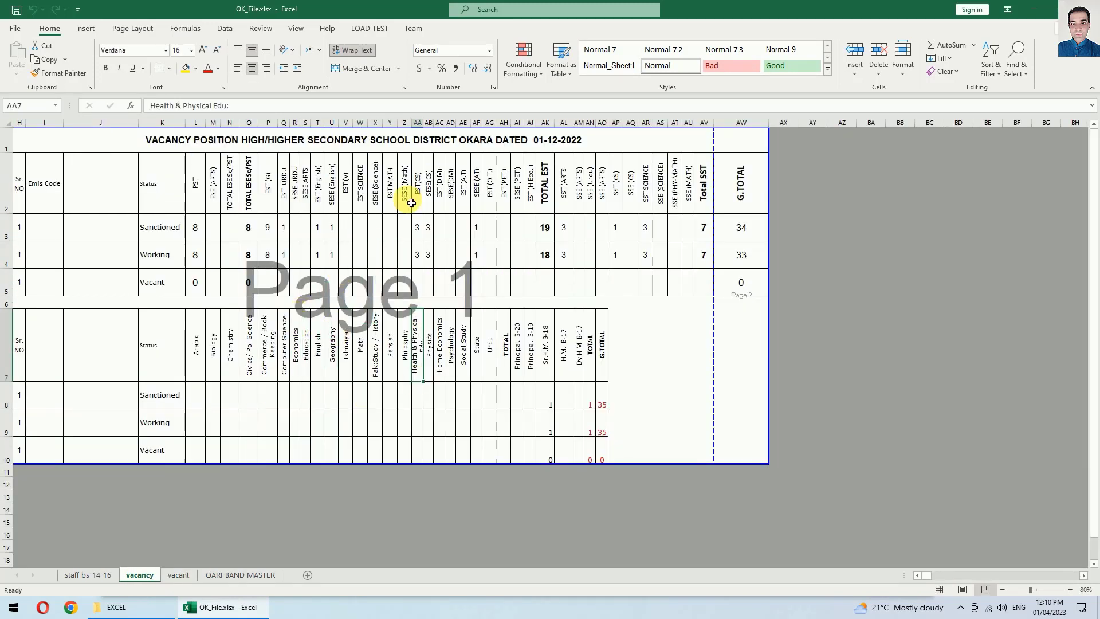
click(490, 183)
click(336, 221)
click(109, 575)
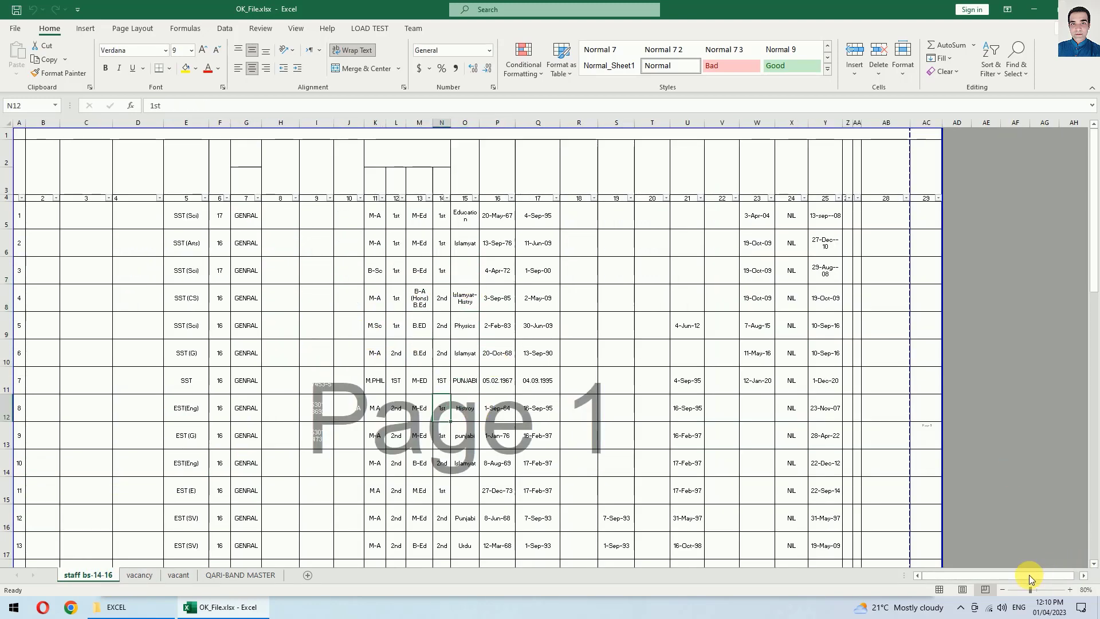
click(1004, 590)
click(1003, 590)
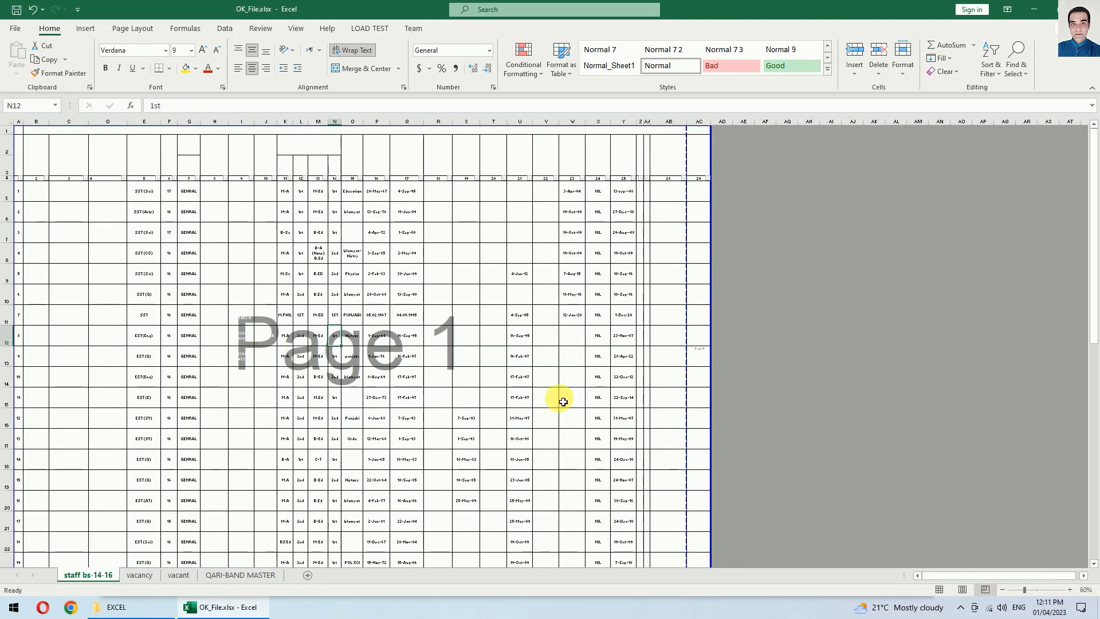
click(593, 377)
Check the QARI-BAND MASTER sheet at 80% zoom.
click(241, 575)
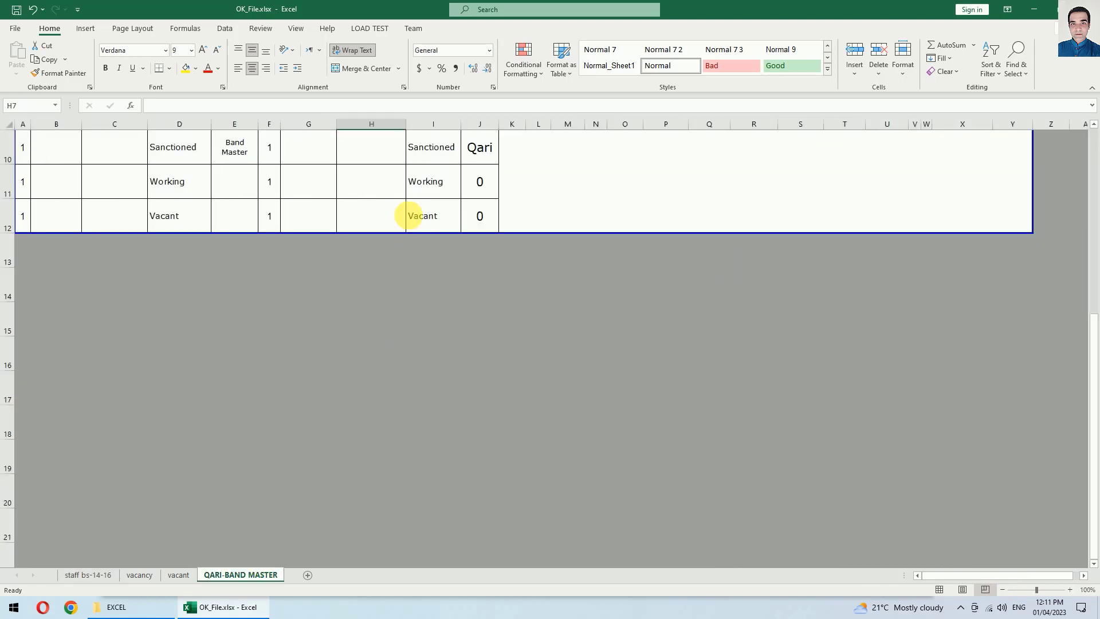
scroll(395, 230, up, 3)
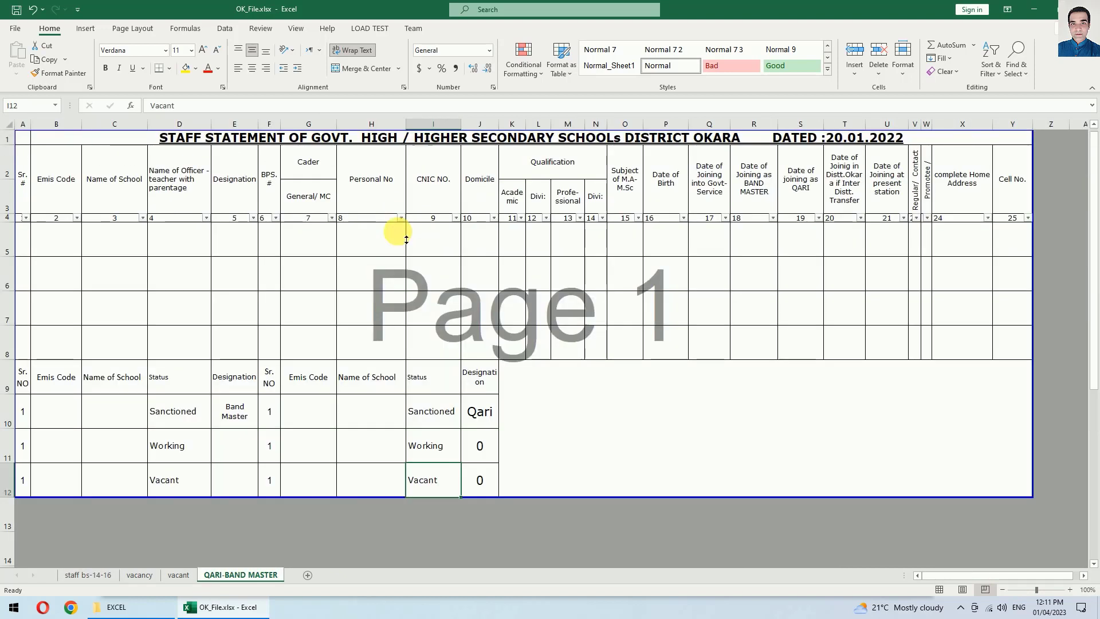
click(424, 307)
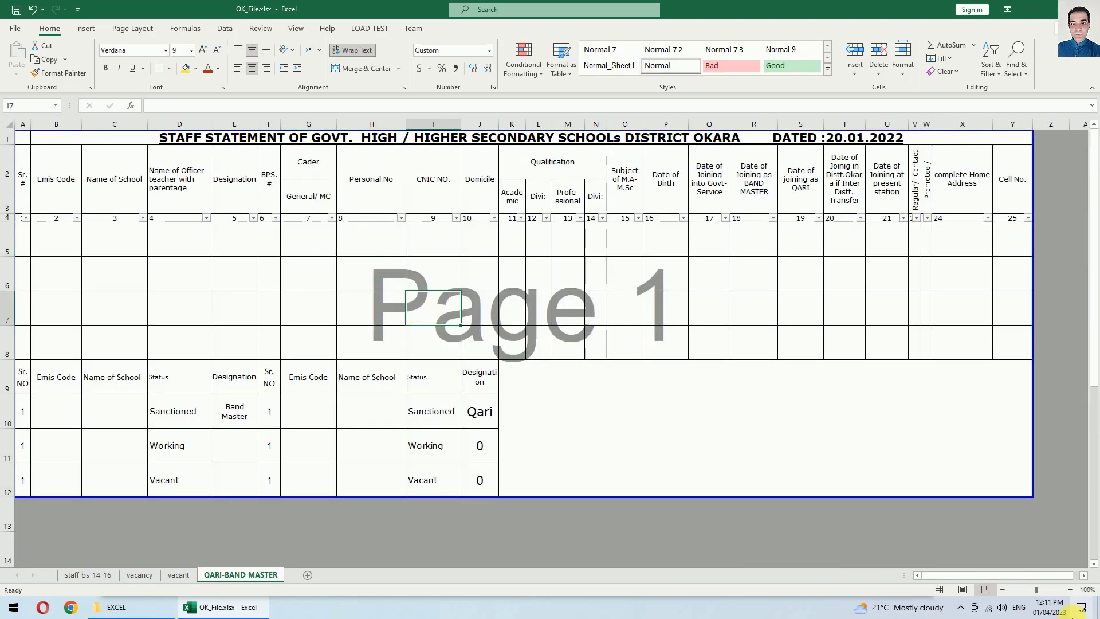
click(1001, 589)
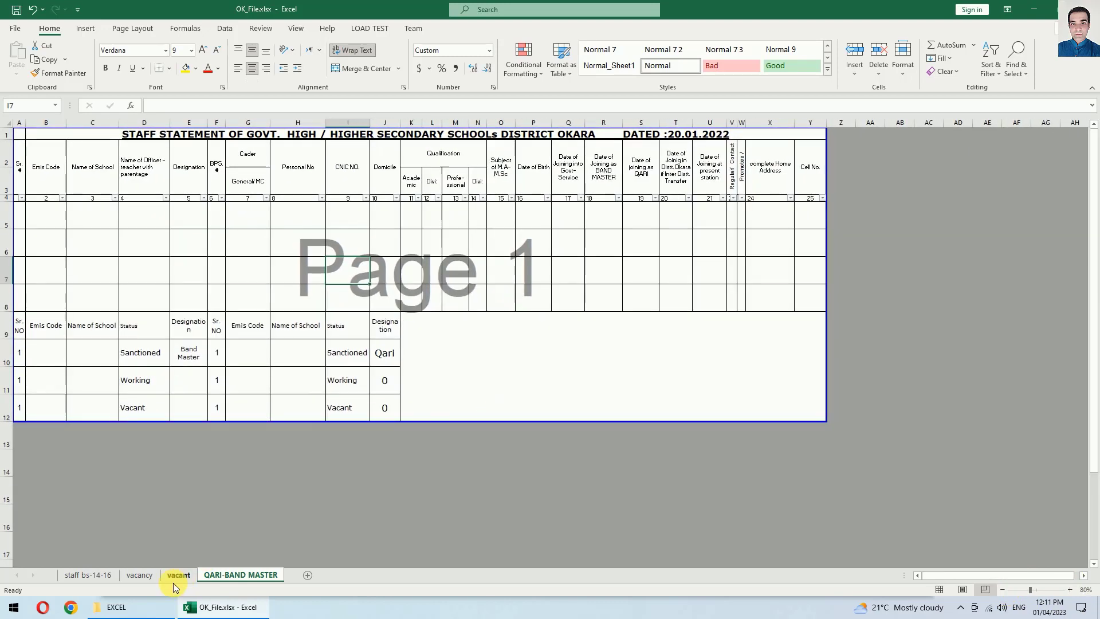
Review the vacant table at 90% zoom, recheck the vacancy sheet, and close Excel.
click(178, 574)
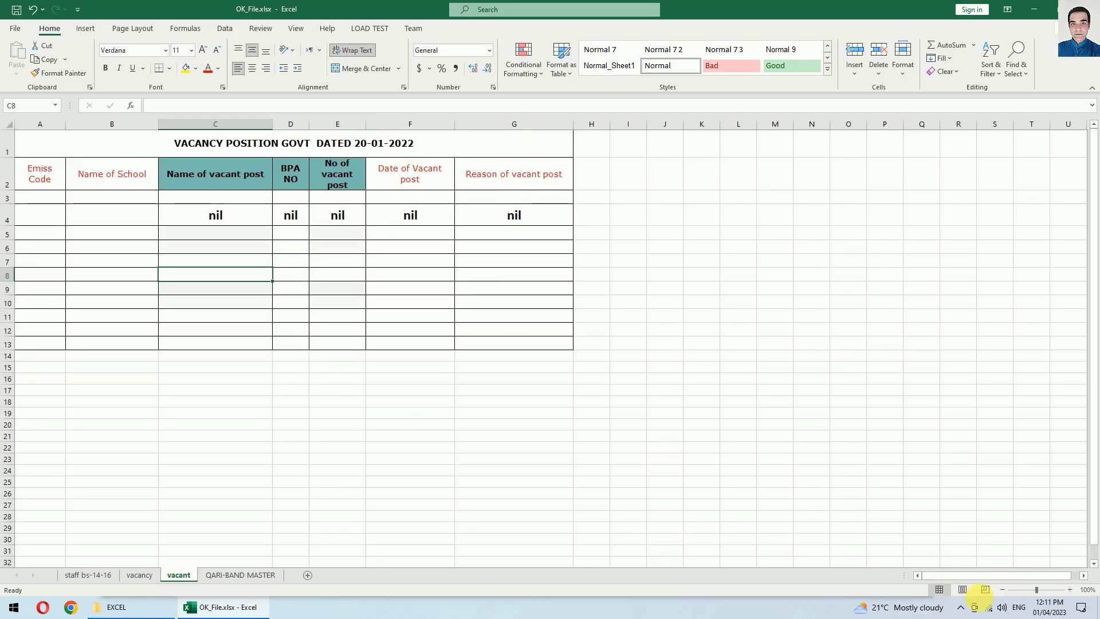
click(1070, 590)
click(1069, 590)
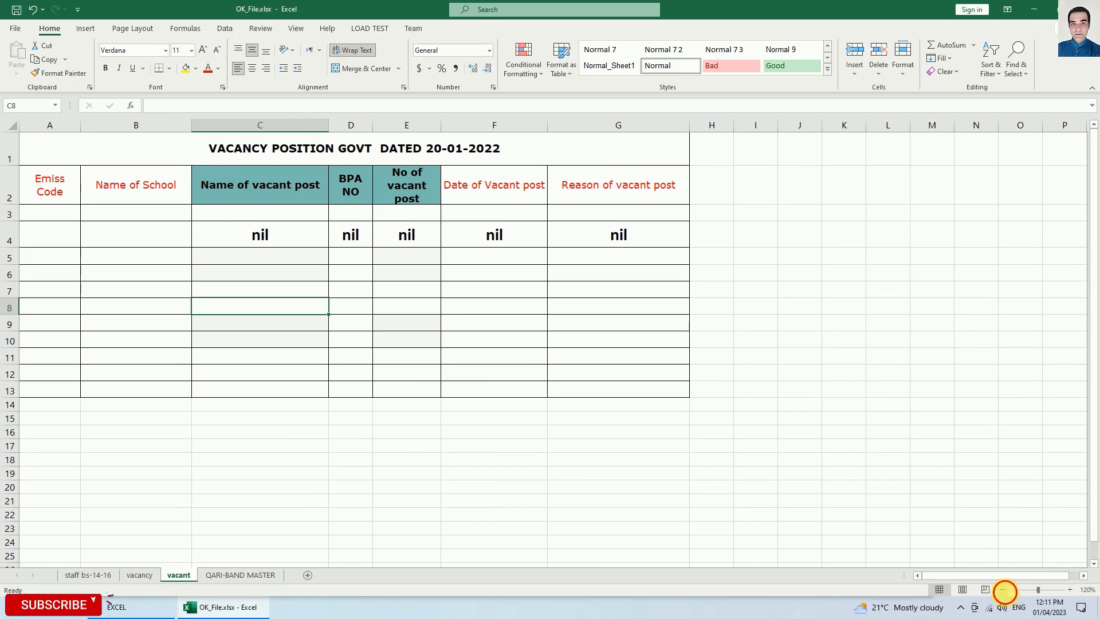
click(1001, 588)
click(1001, 589)
click(268, 259)
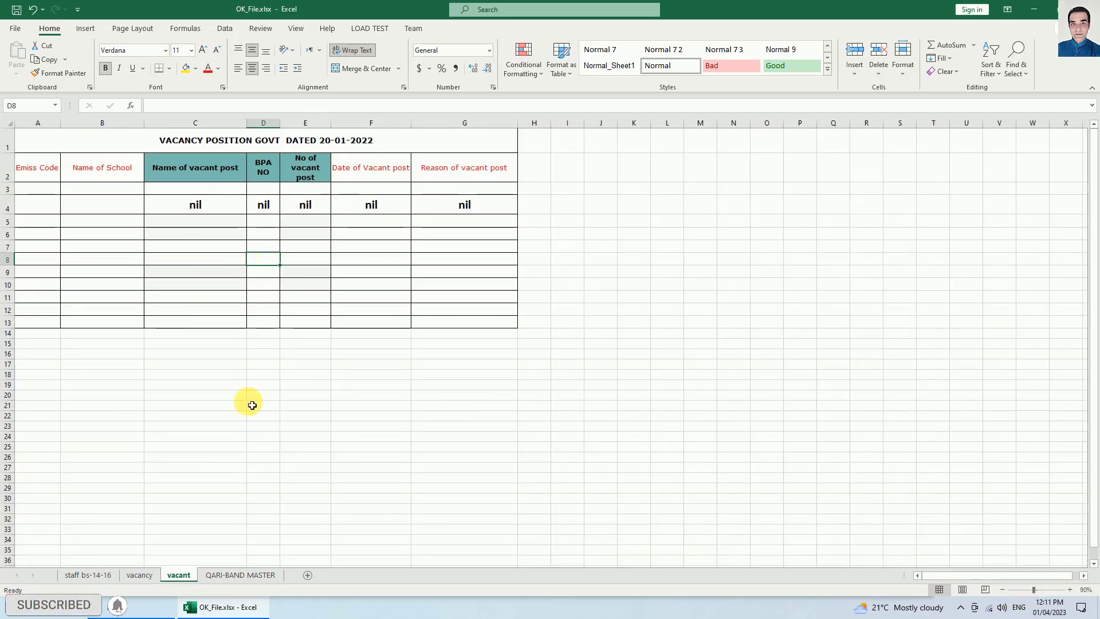
click(151, 575)
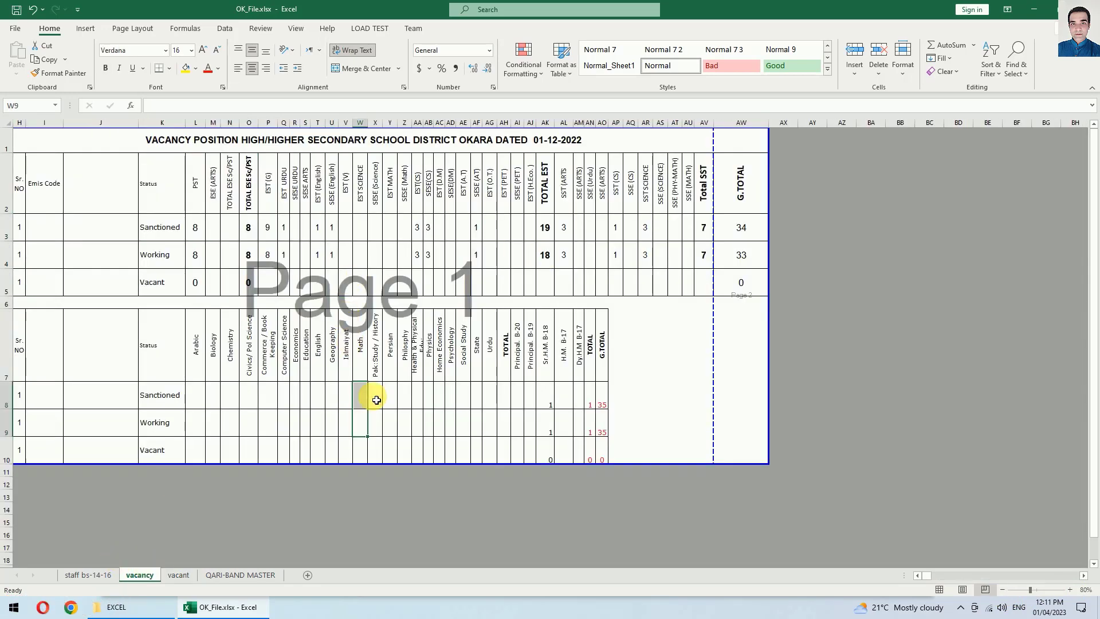
click(492, 192)
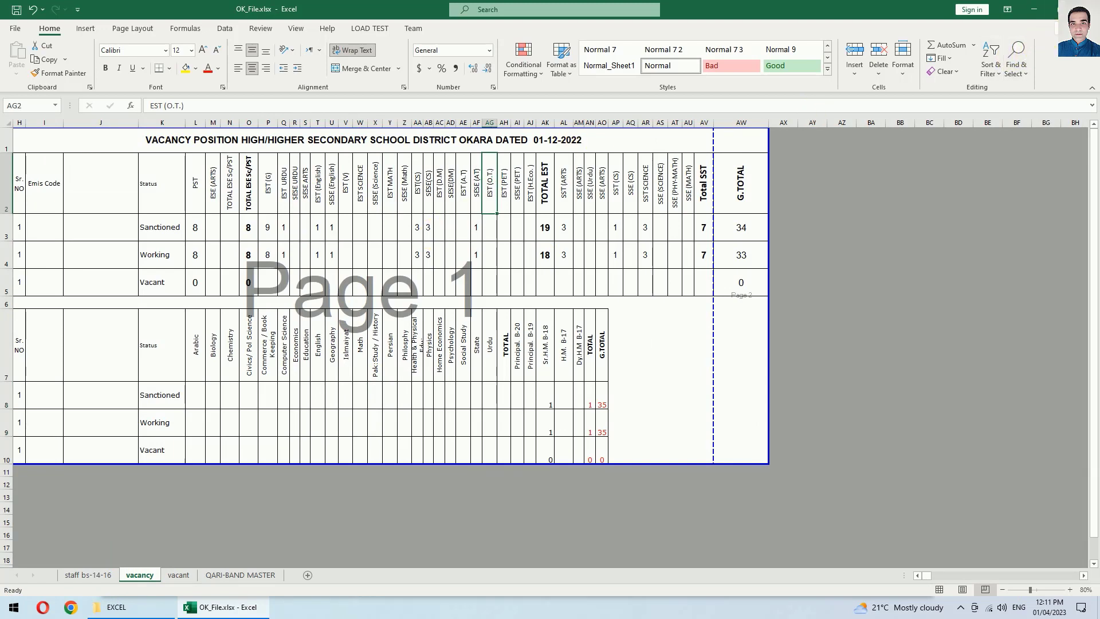
click(1086, 9)
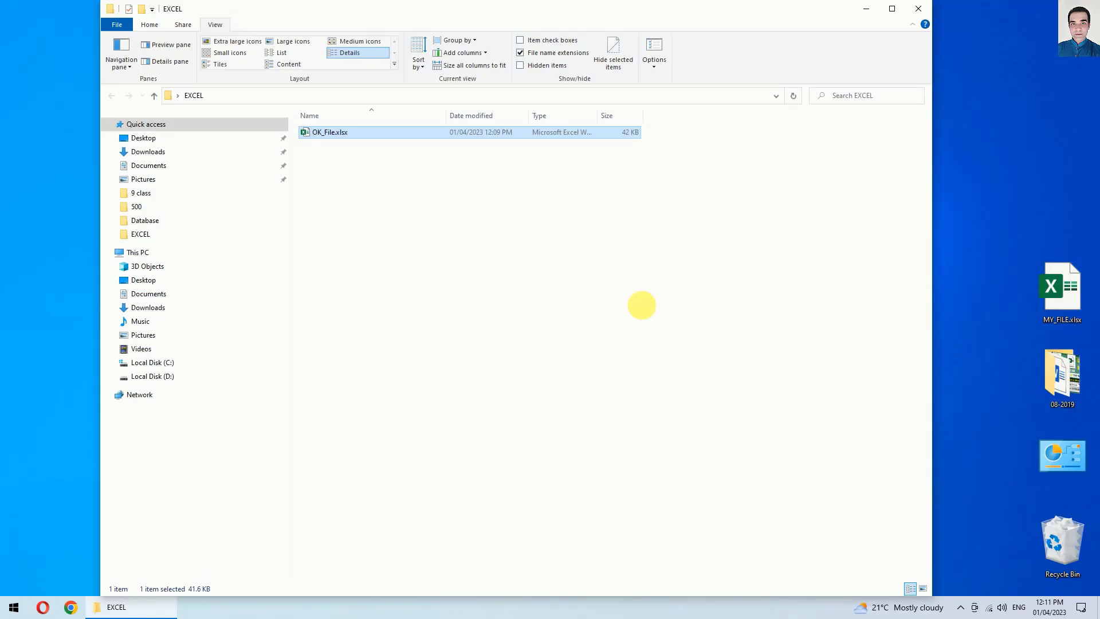